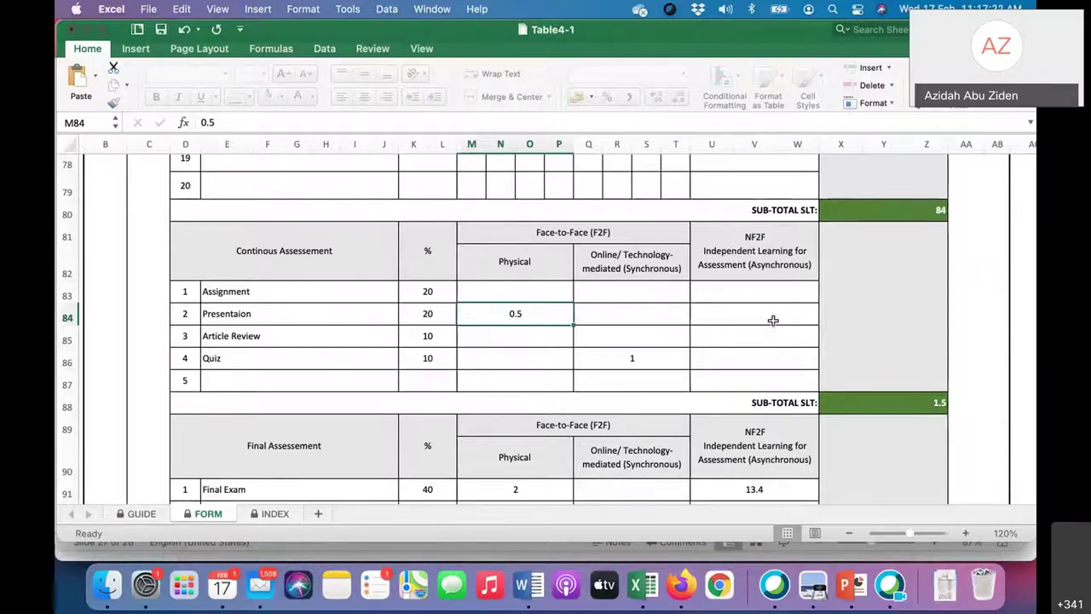
pyautogui.click(772, 319)
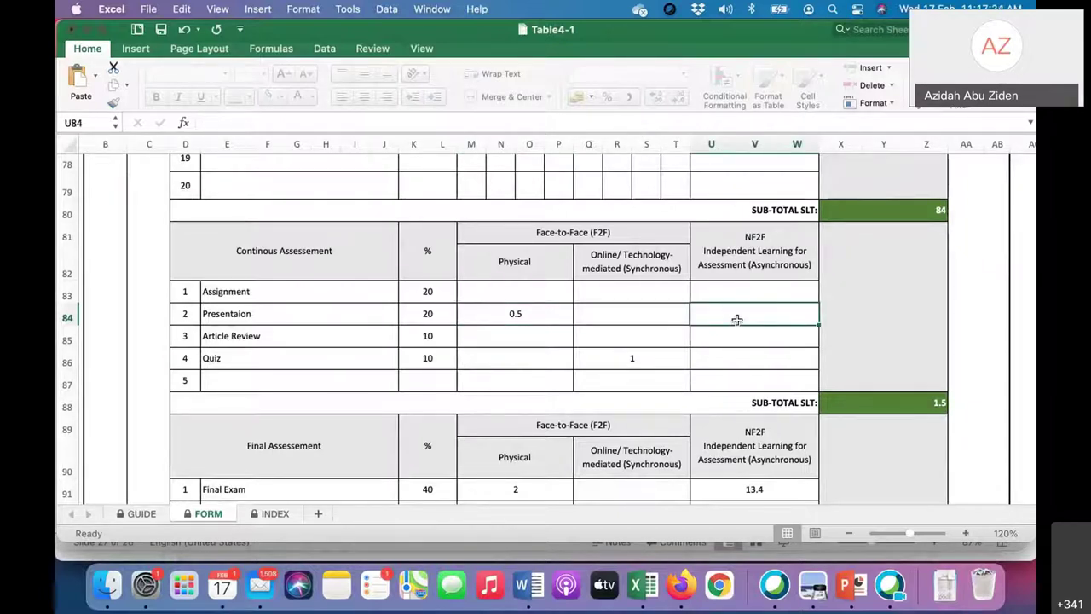
pyautogui.click(519, 314)
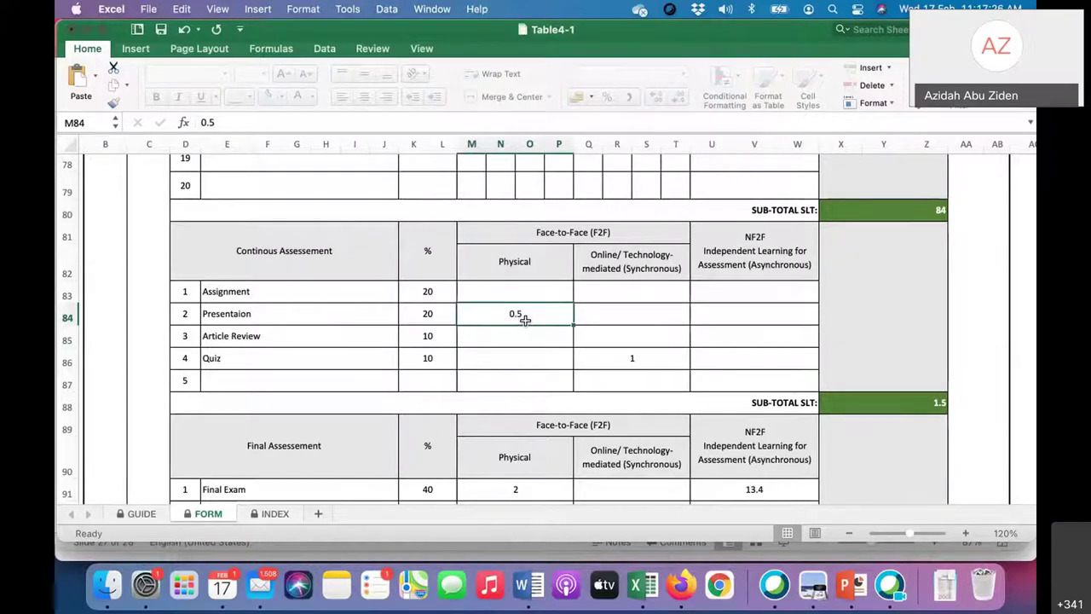
pyautogui.click(754, 319)
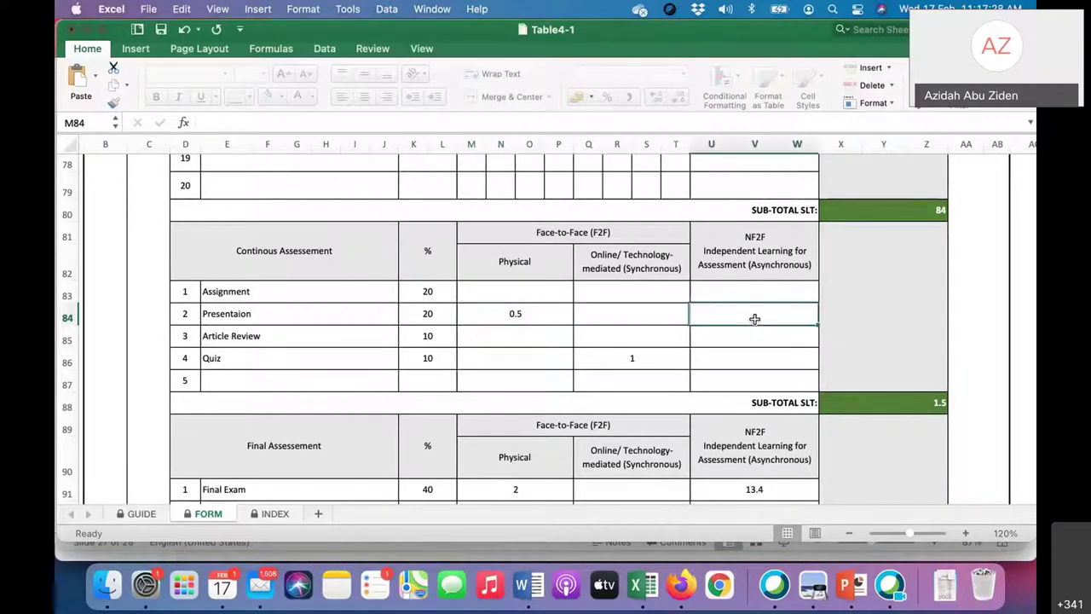
pyautogui.doubleClick(755, 319)
pyautogui.write('3')
pyautogui.press('Return')
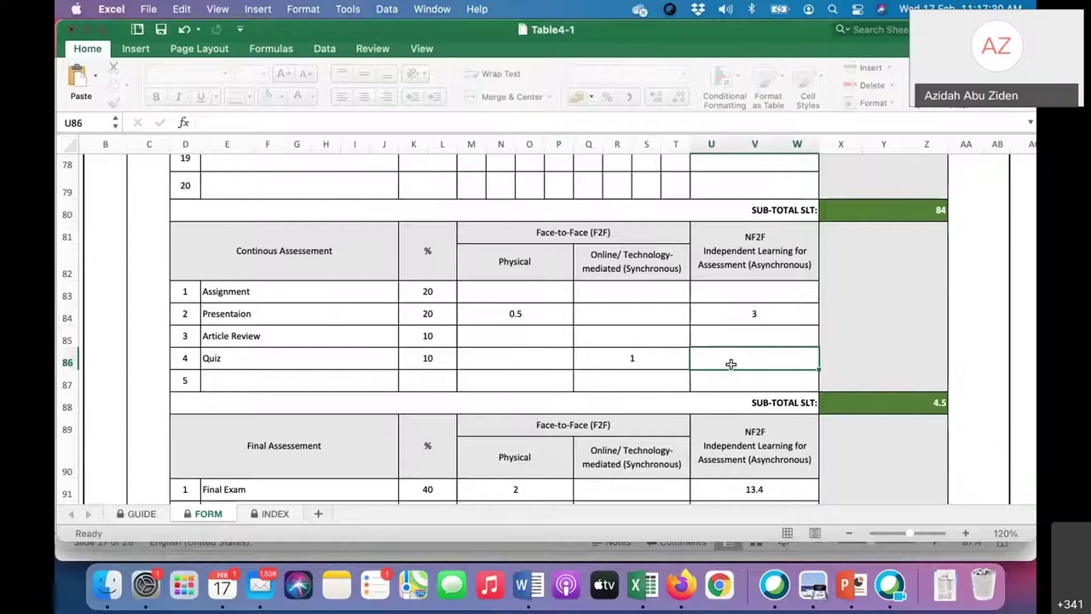
pyautogui.click(762, 317)
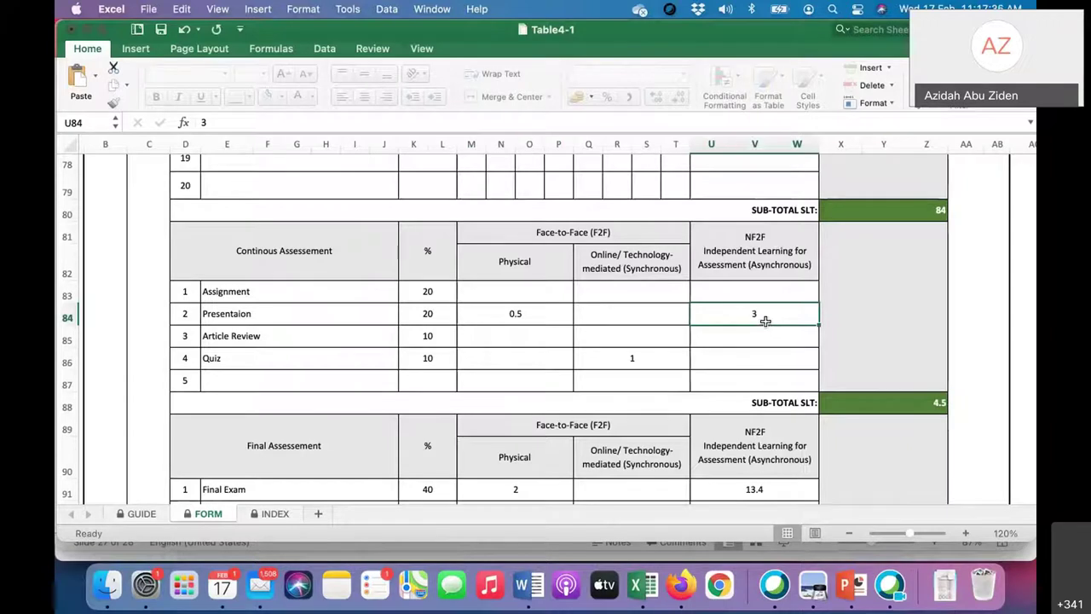
pyautogui.press('Delete')
pyautogui.scroll(1, 557, 329)
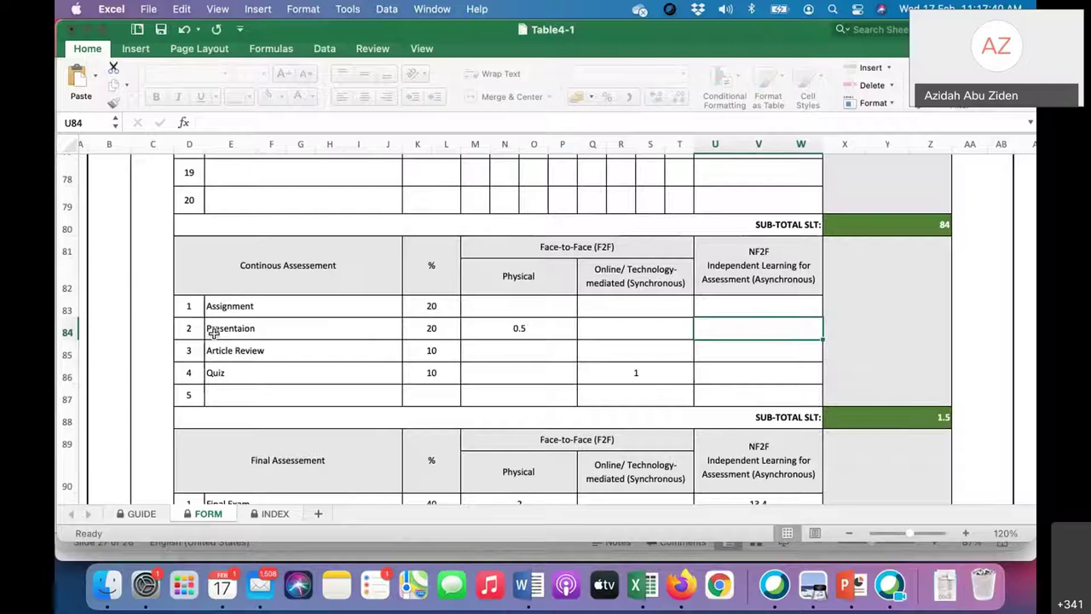
# Consult the assessment SLT formula table on slide 27 in PowerPoint, and return to the Presentation row in the Excel form
pyautogui.click(508, 332)
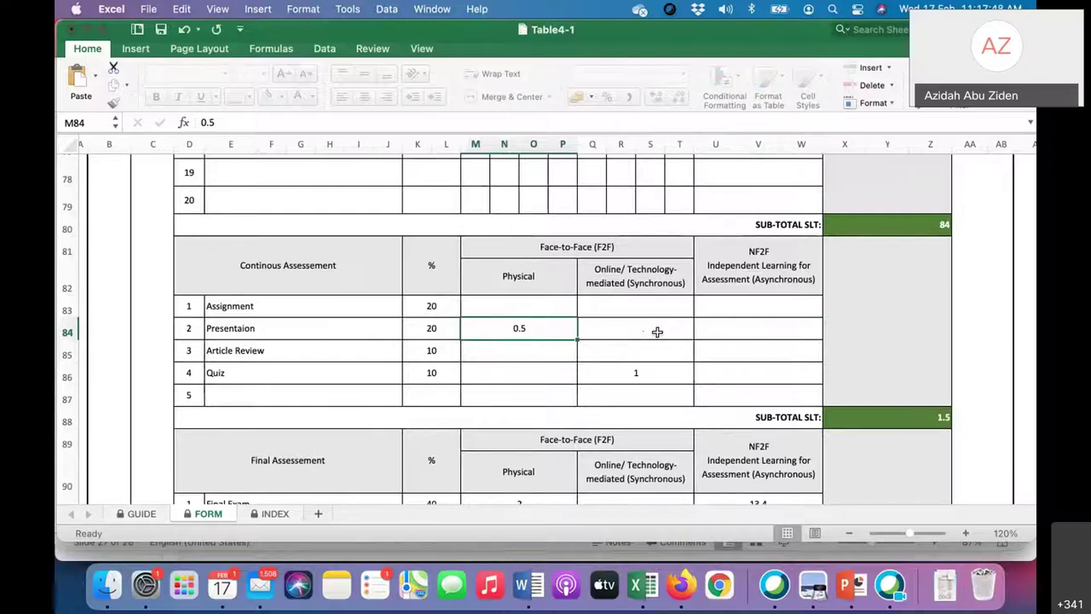
pyautogui.click(720, 330)
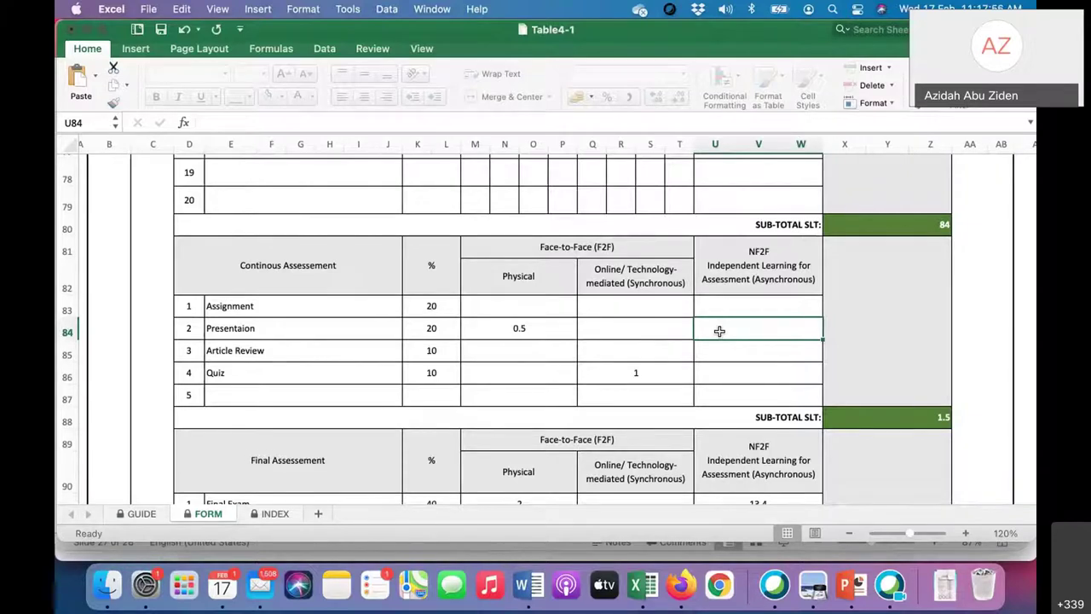
pyautogui.scroll(1, 719, 330)
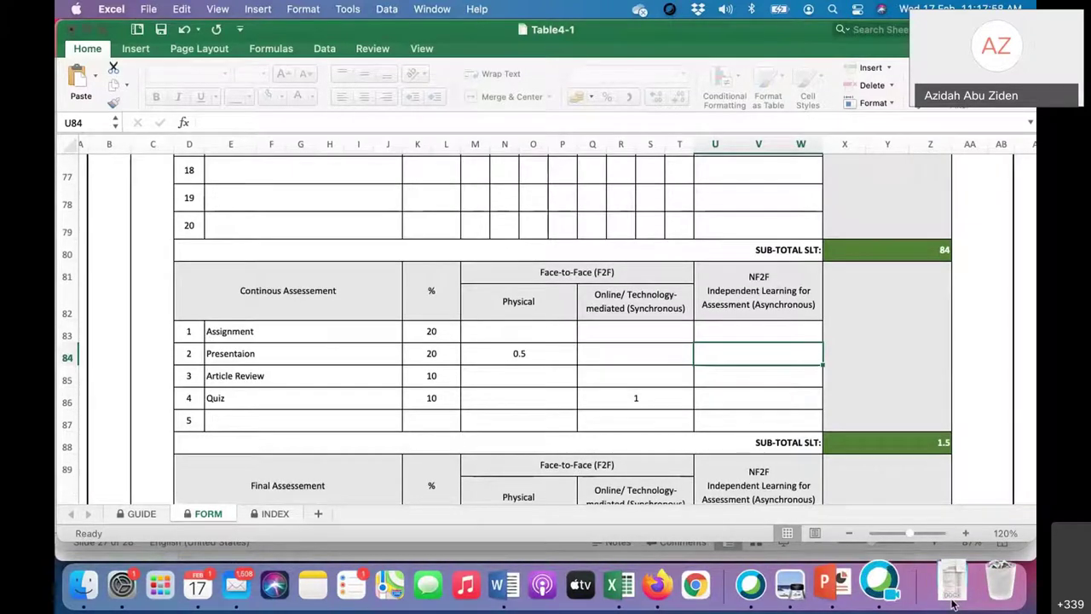
pyautogui.click(846, 588)
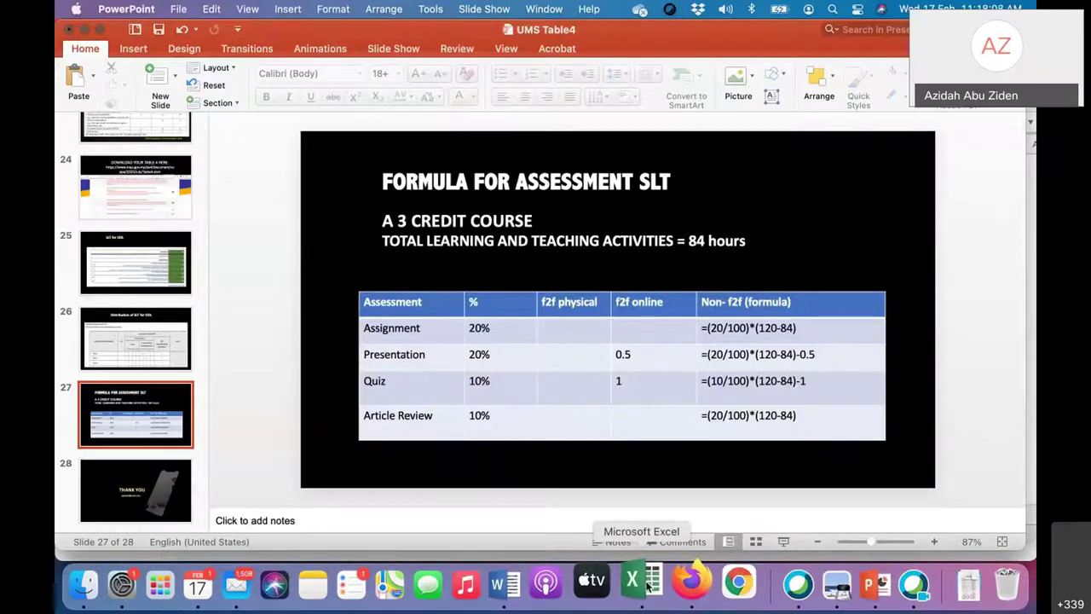
pyautogui.click(647, 584)
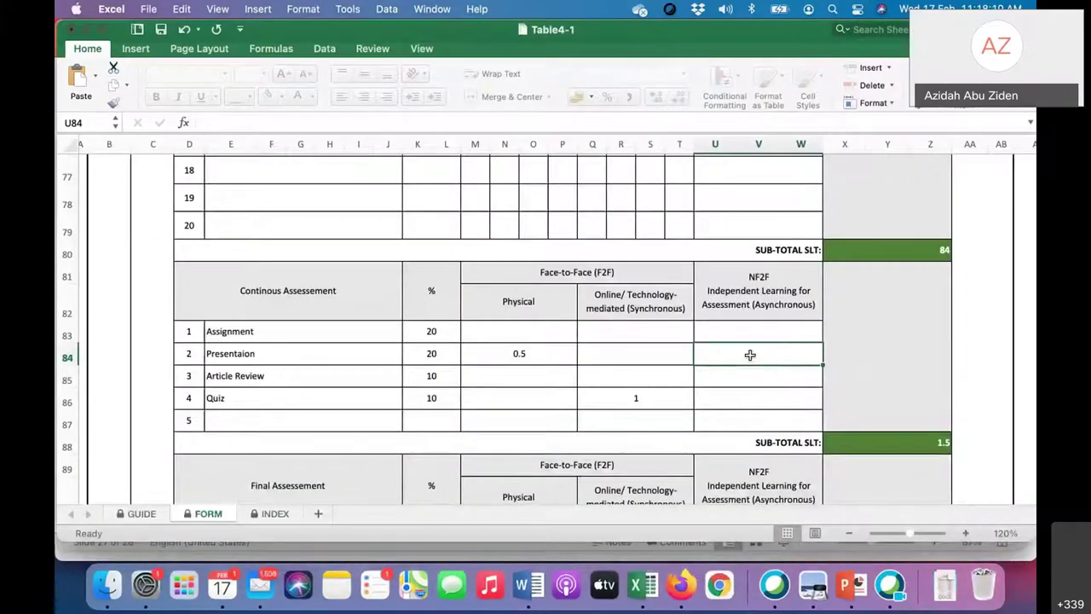
# Begin the Presentation row's NF2F independent learning formula in U84 with =(20/100)*(
pyautogui.write('=')
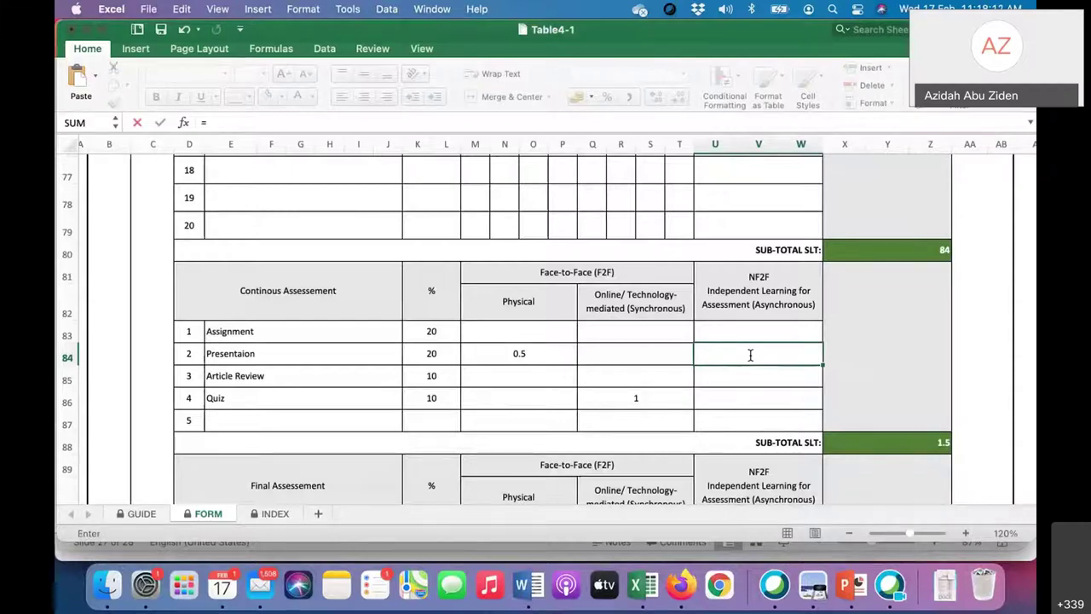
pyautogui.click(214, 123)
pyautogui.write('(')
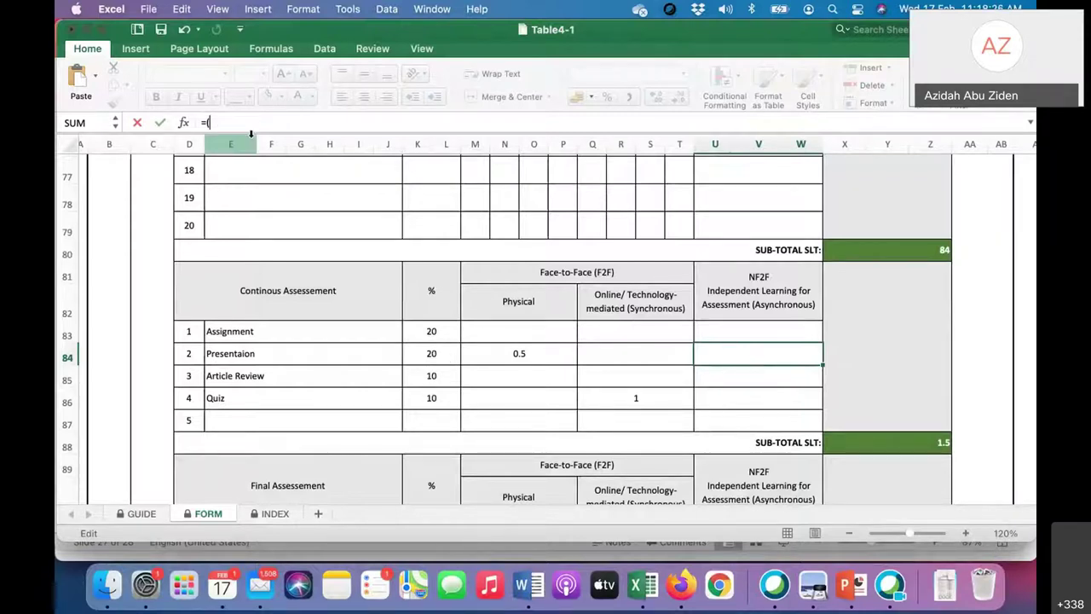
pyautogui.write('20/')
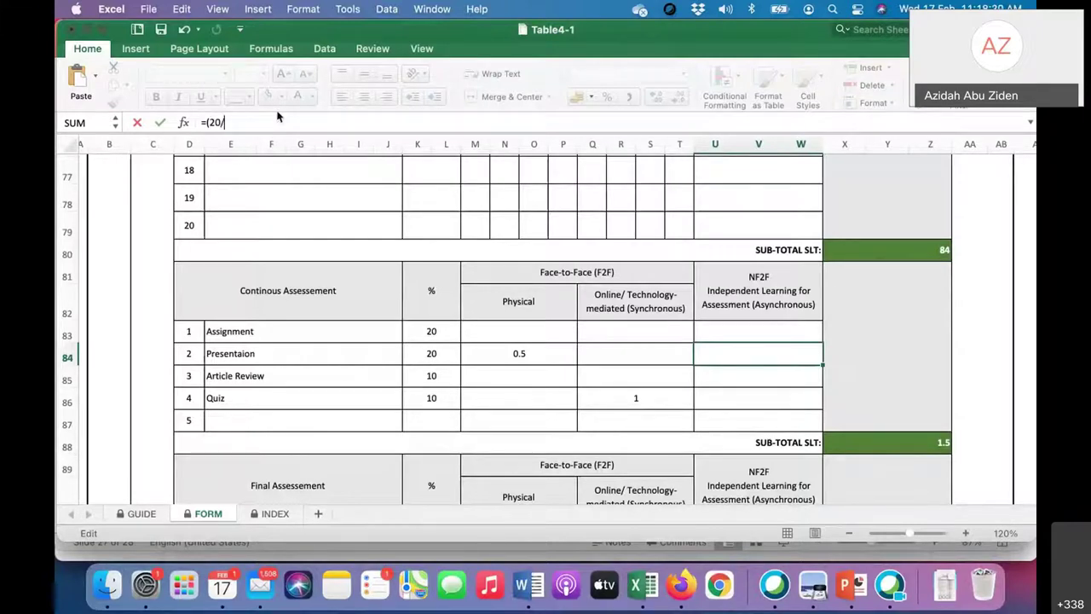
pyautogui.write('100)')
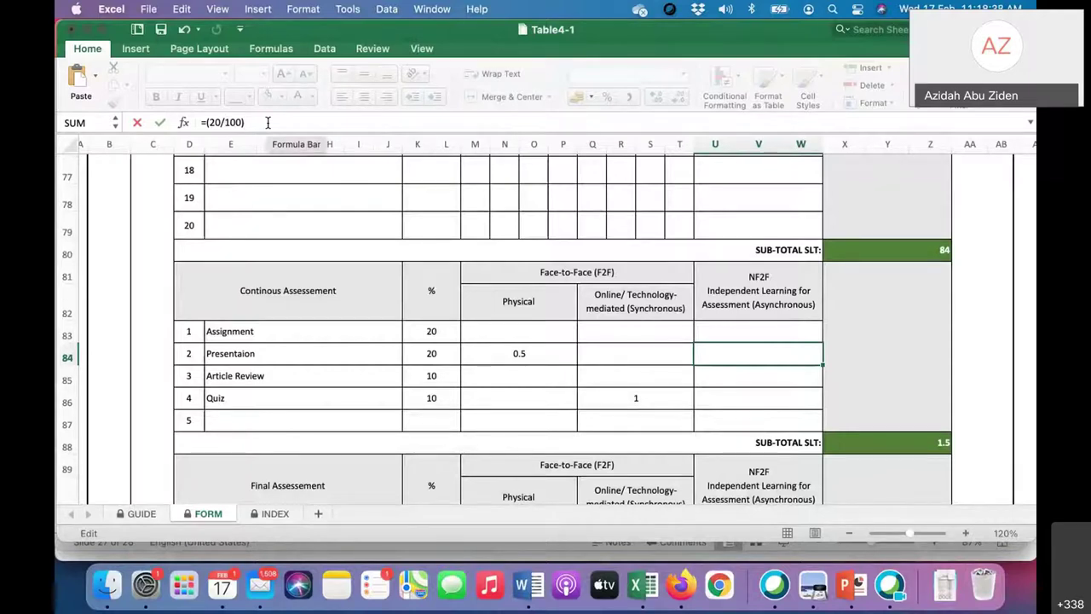
pyautogui.write('*')
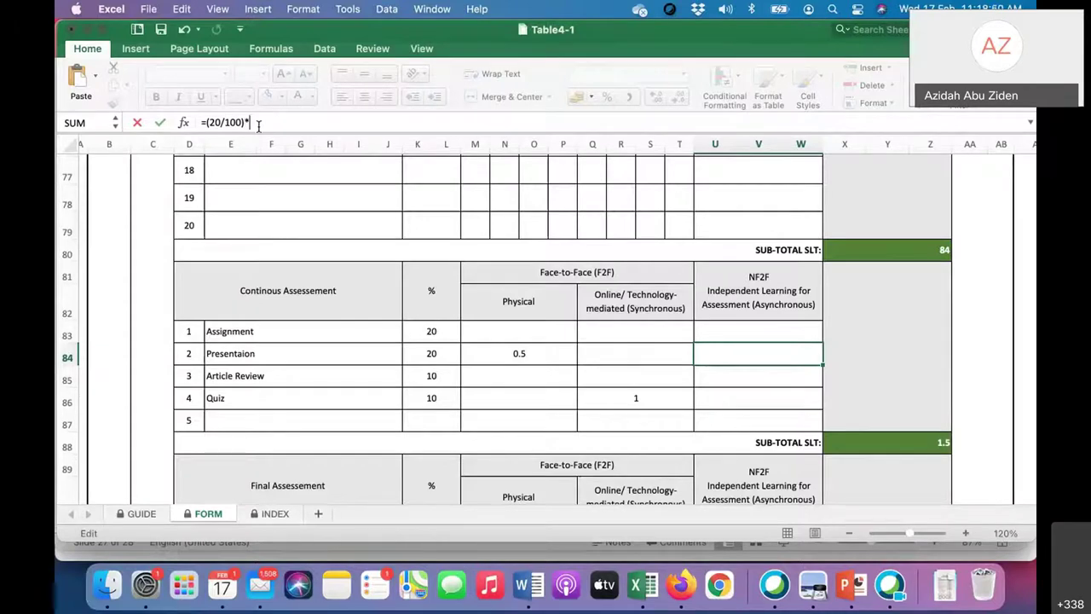
pyautogui.write('(')
# Recheck the Presentation formula on the PowerPoint slide and switch back to the unfinished formula in Excel
pyautogui.click(846, 586)
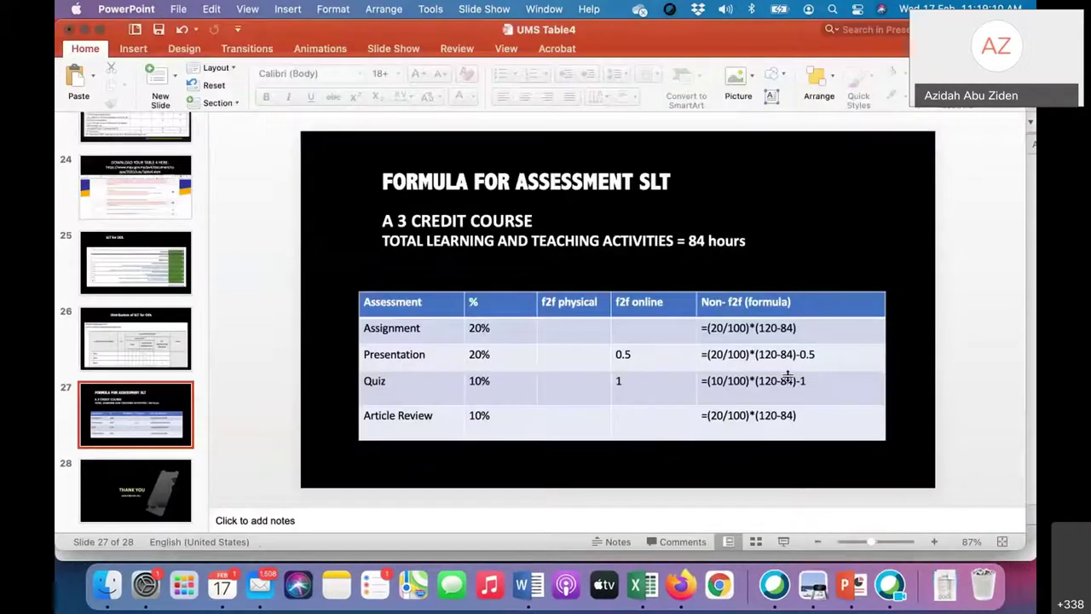
pyautogui.click(852, 578)
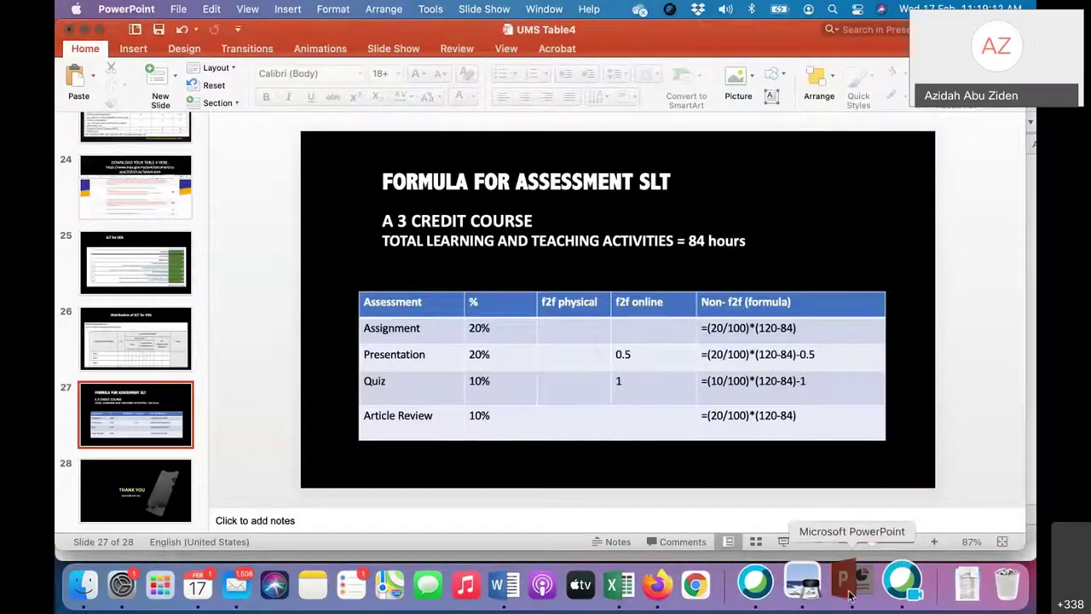
pyautogui.click(522, 584)
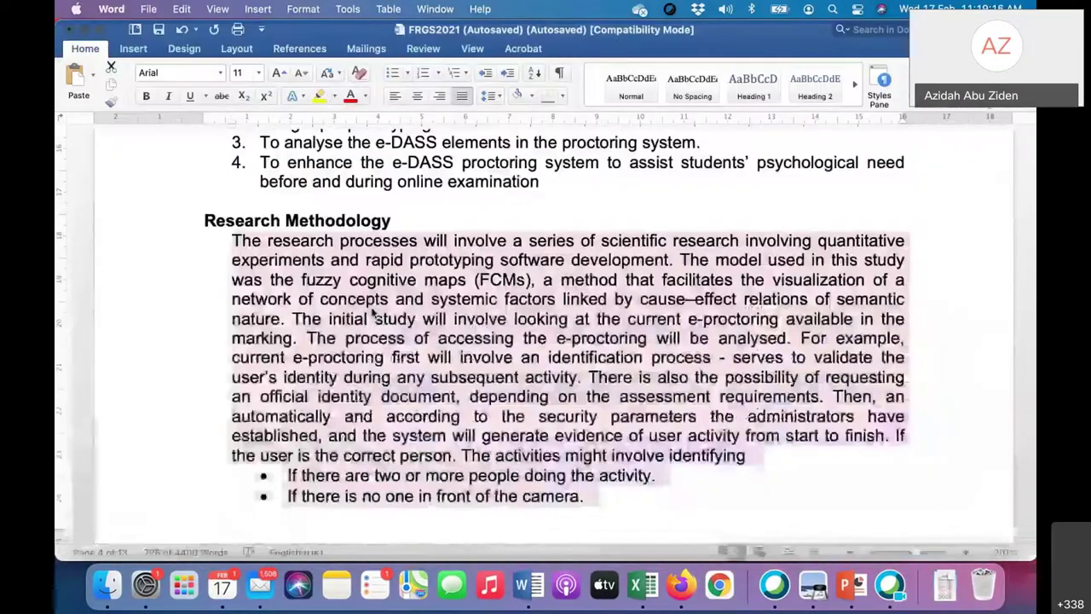
pyautogui.click(648, 585)
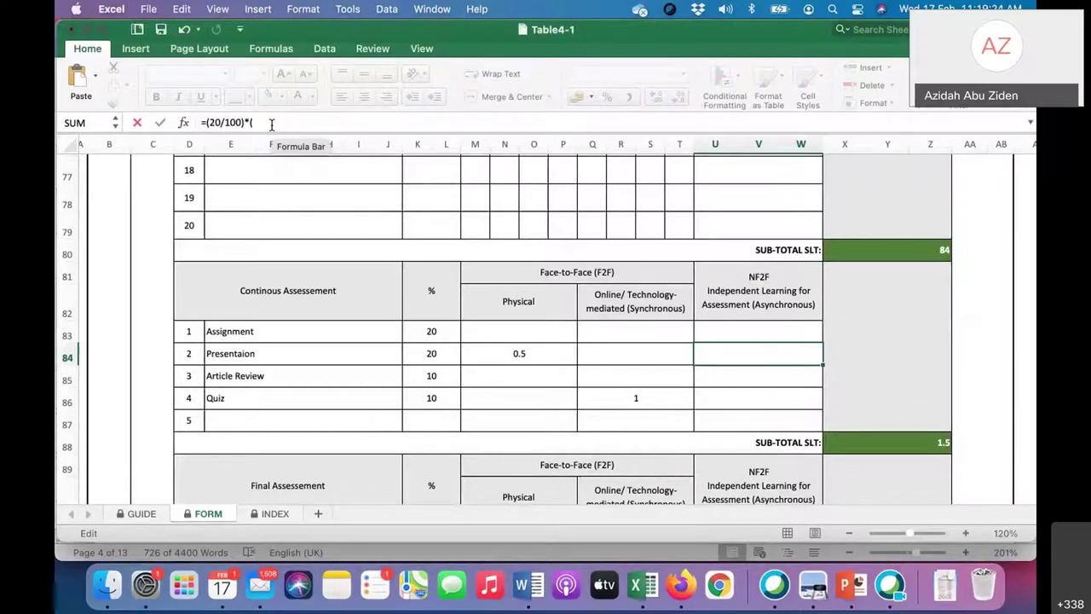
# Complete the Presentation row's NF2F formula as =(20/100)*(120-84)
pyautogui.write('120')
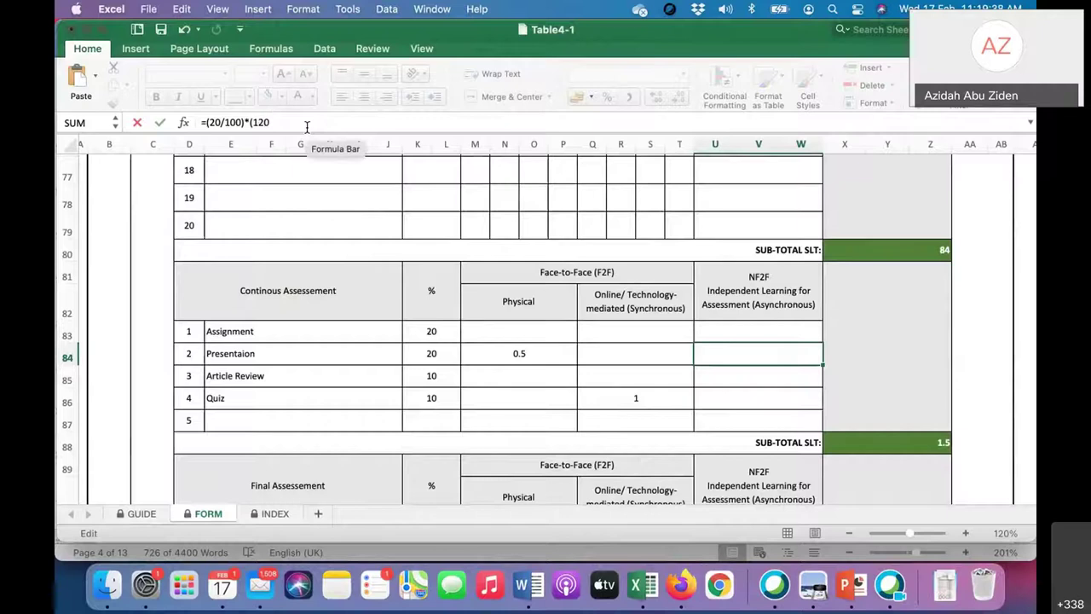
pyautogui.write('-')
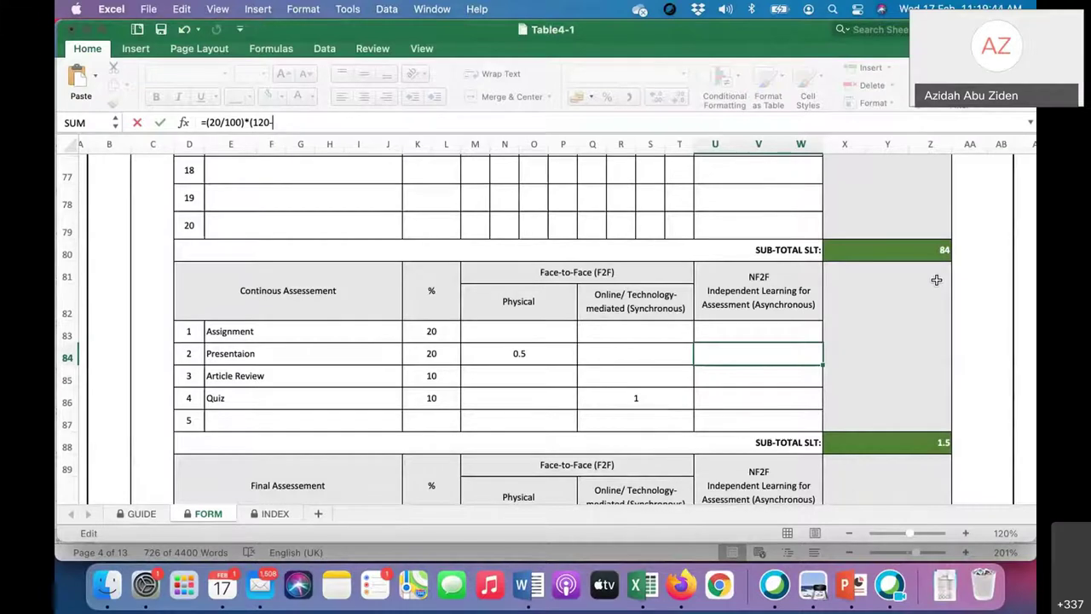
pyautogui.write('84)')
pyautogui.click(526, 353)
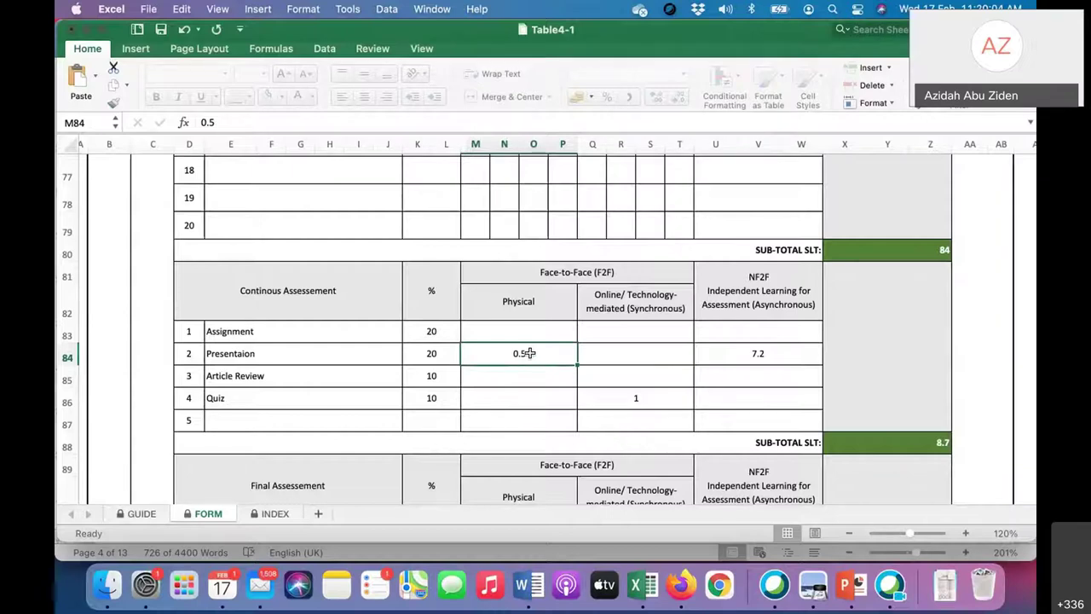
# Subtract the physical face-to-face hours in the Presentation row's NF2F formula, making it =(20/100)*(120-84)-0.5
pyautogui.click(744, 364)
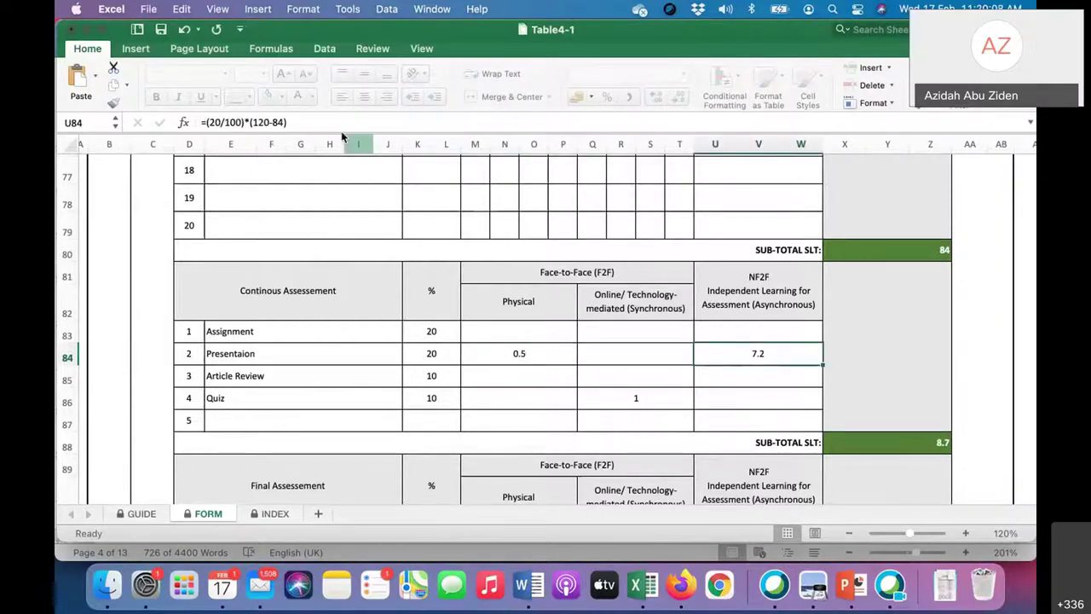
pyautogui.click(301, 123)
pyautogui.write('-')
pyautogui.press('BackSpace')
pyautogui.write('0.5')
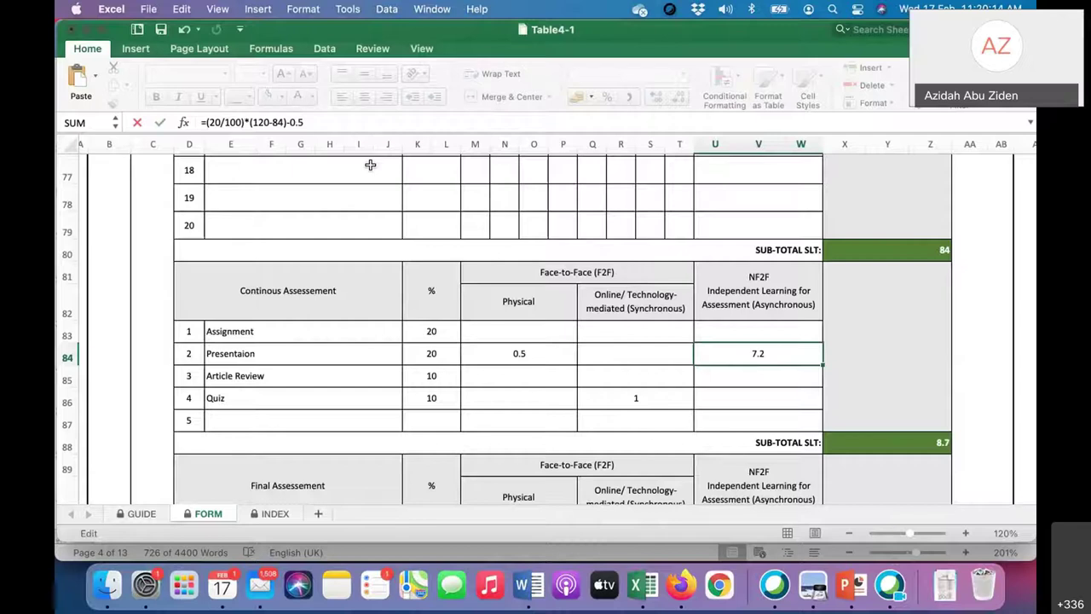
pyautogui.click(562, 358)
pyautogui.click(752, 354)
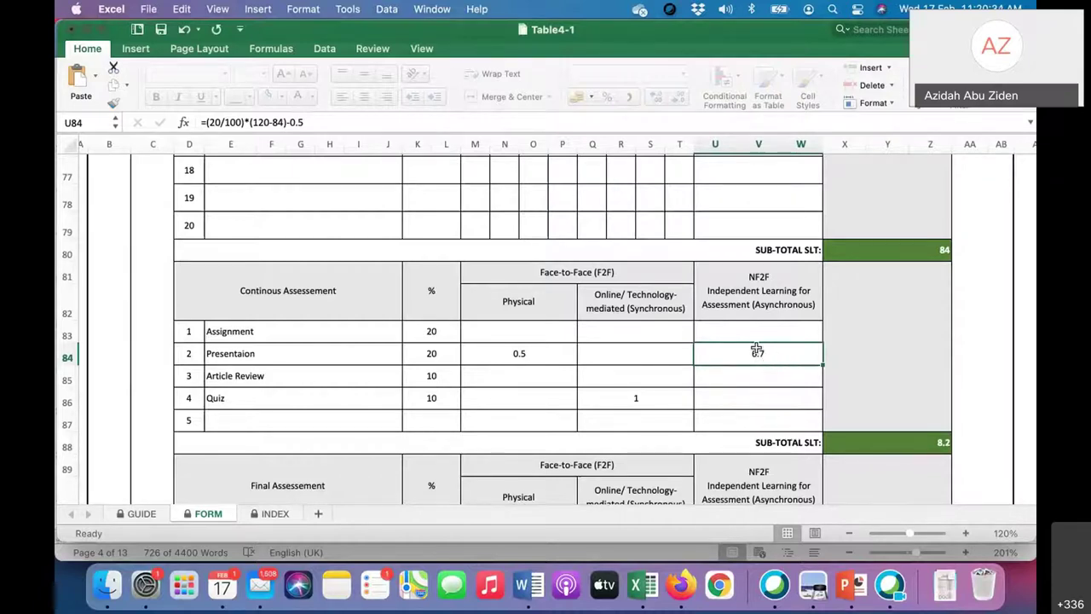
# Enter the formula =(20/100)*(120-84) in the Assignment row's NF2F independent learning cell, U83
pyautogui.click(513, 333)
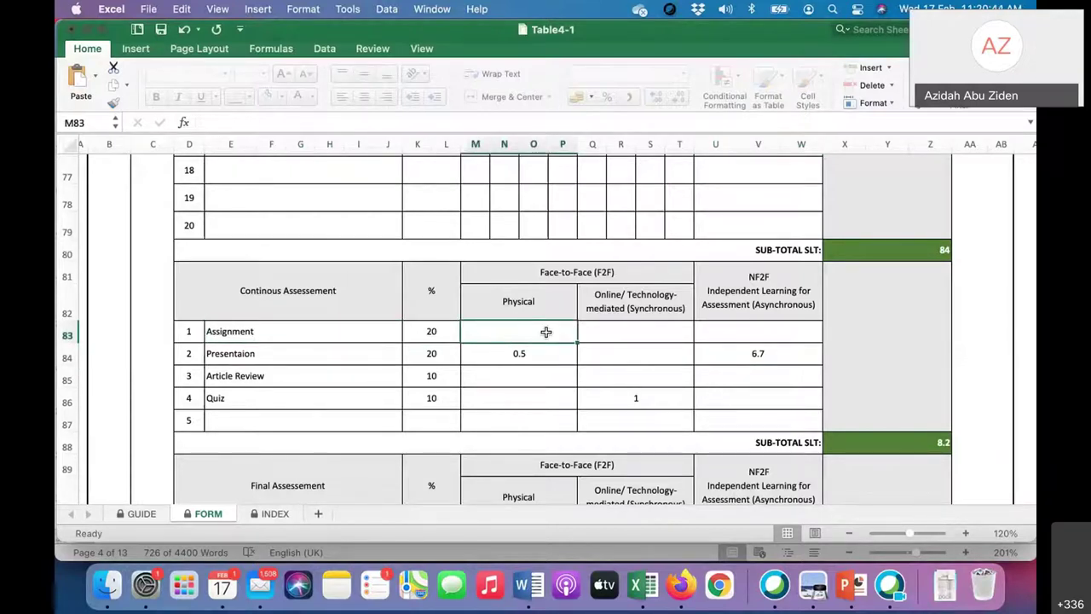
pyautogui.click(598, 338)
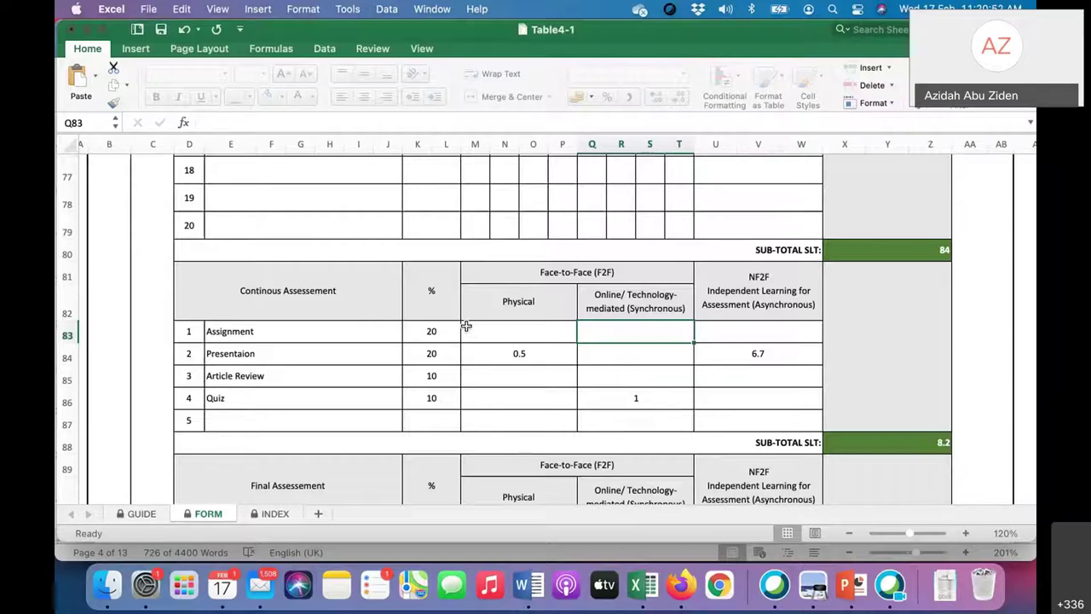
pyautogui.click(712, 334)
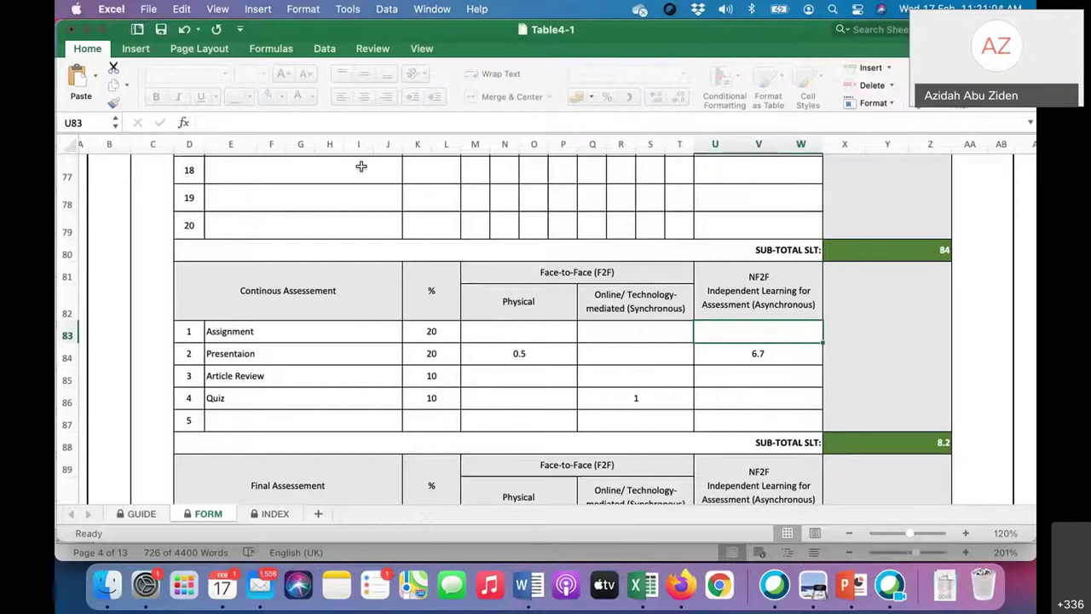
pyautogui.doubleClick(782, 336)
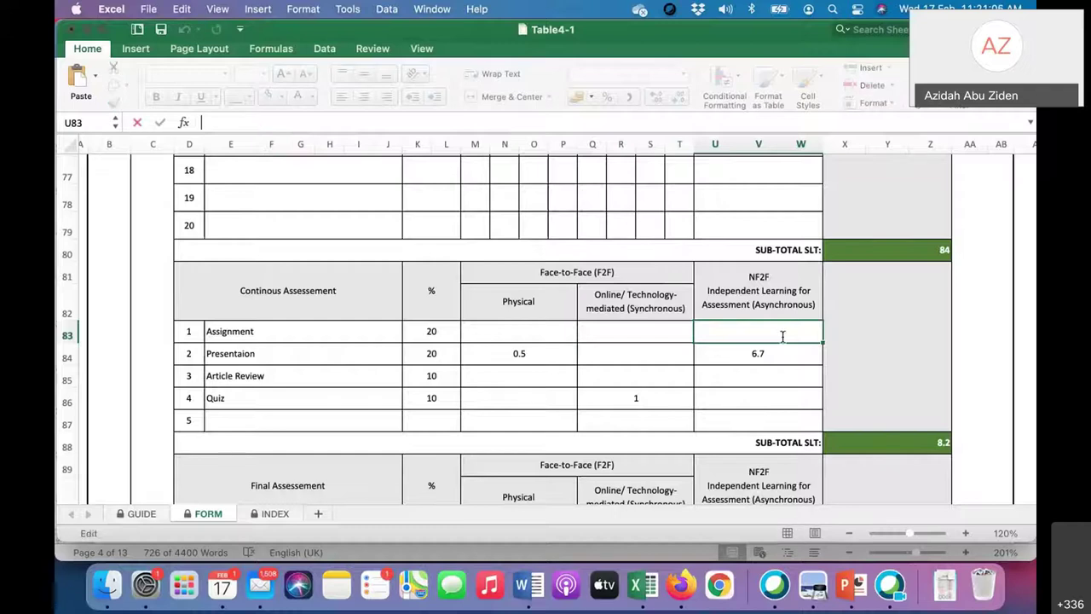
pyautogui.write('+')
pyautogui.press('BackSpace')
pyautogui.write('=(20/100')
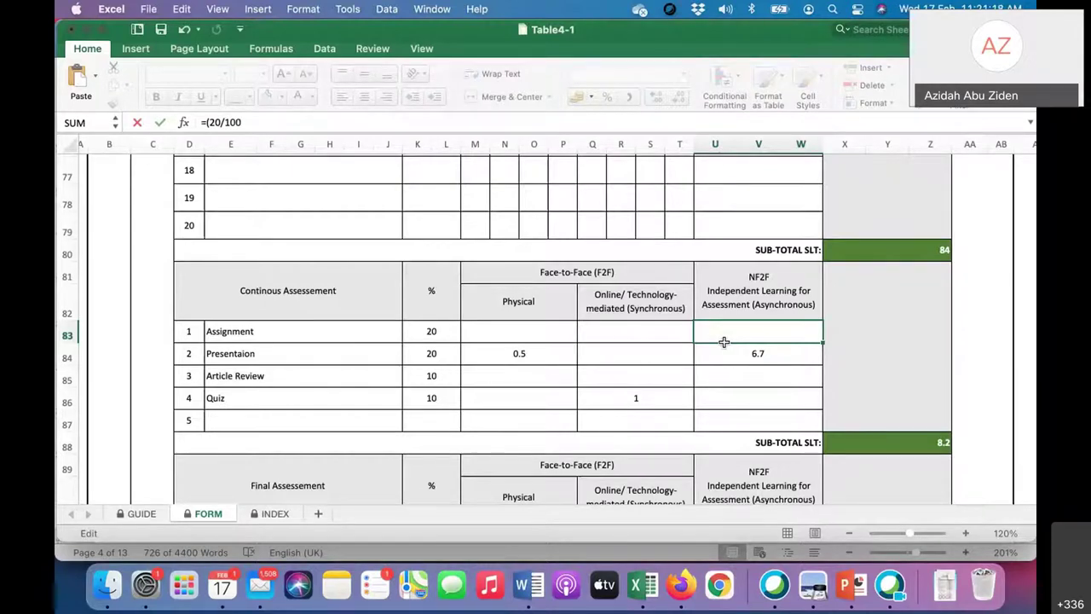
pyautogui.write(')*(120-84)')
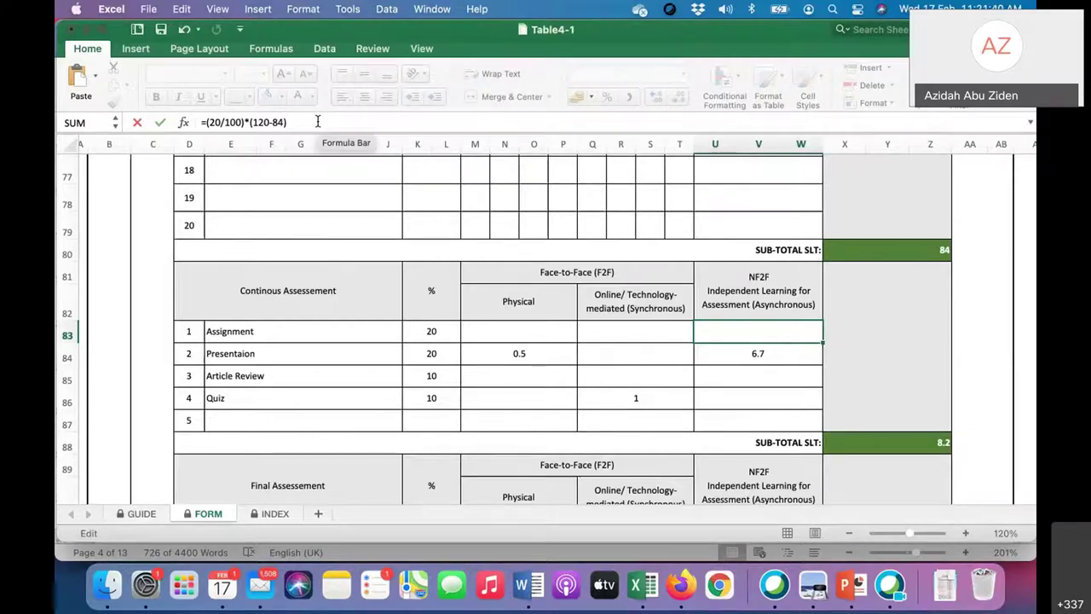
pyautogui.press('Return')
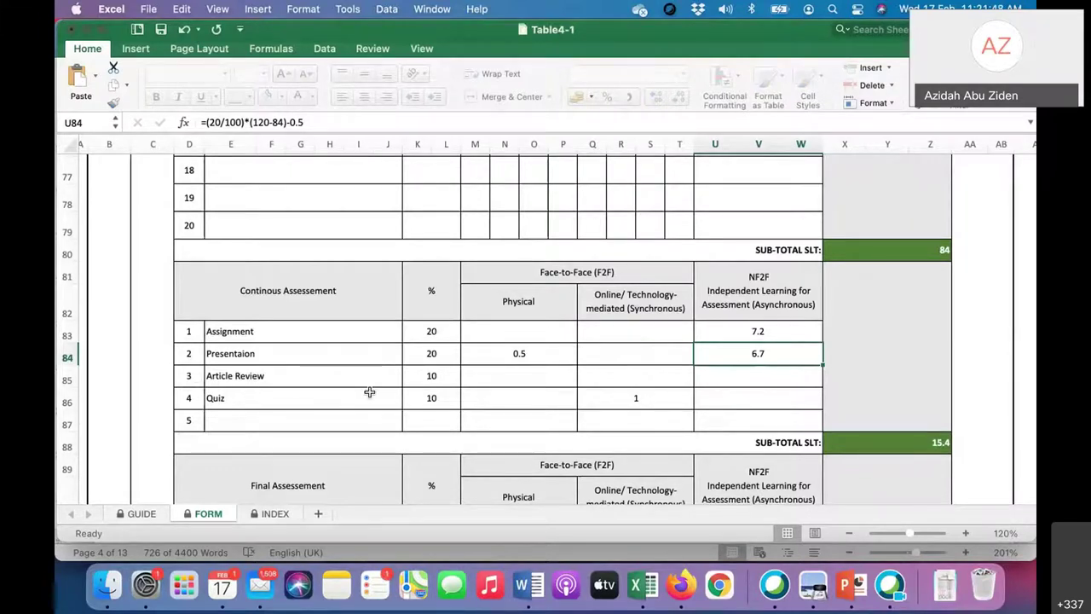
# Enter the formula =(10/100)*(120-84) in the Article Review row's NF2F independent learning cell, U85
pyautogui.click(433, 378)
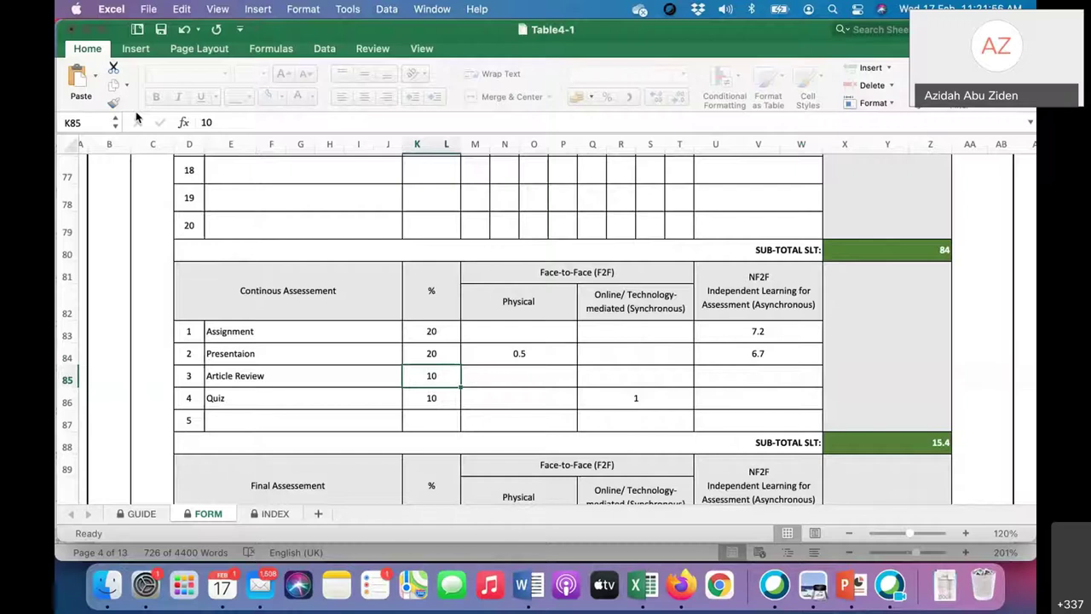
pyautogui.click(756, 377)
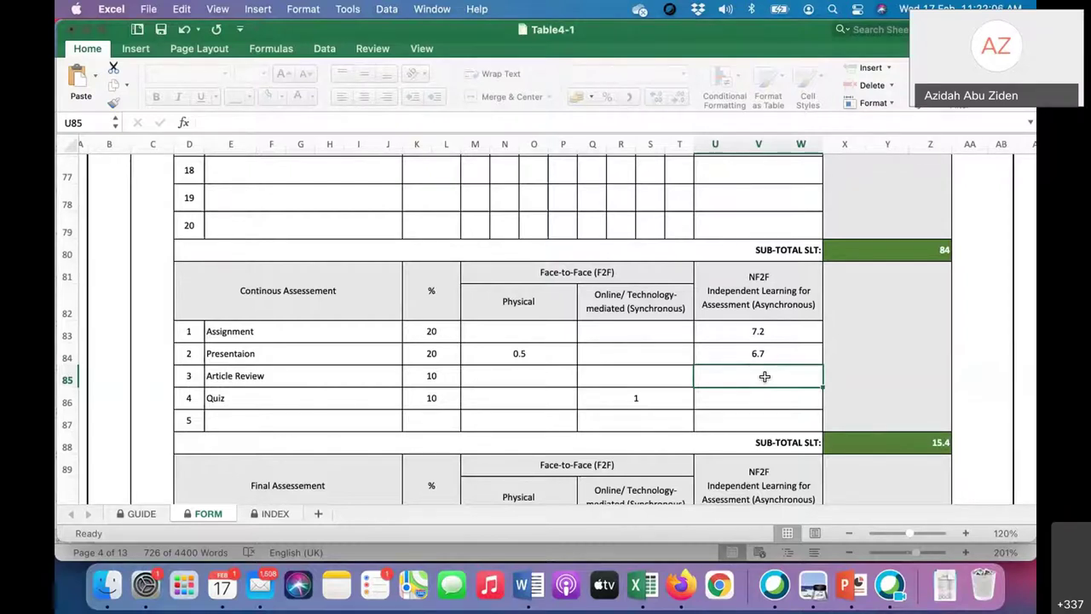
pyautogui.click(214, 123)
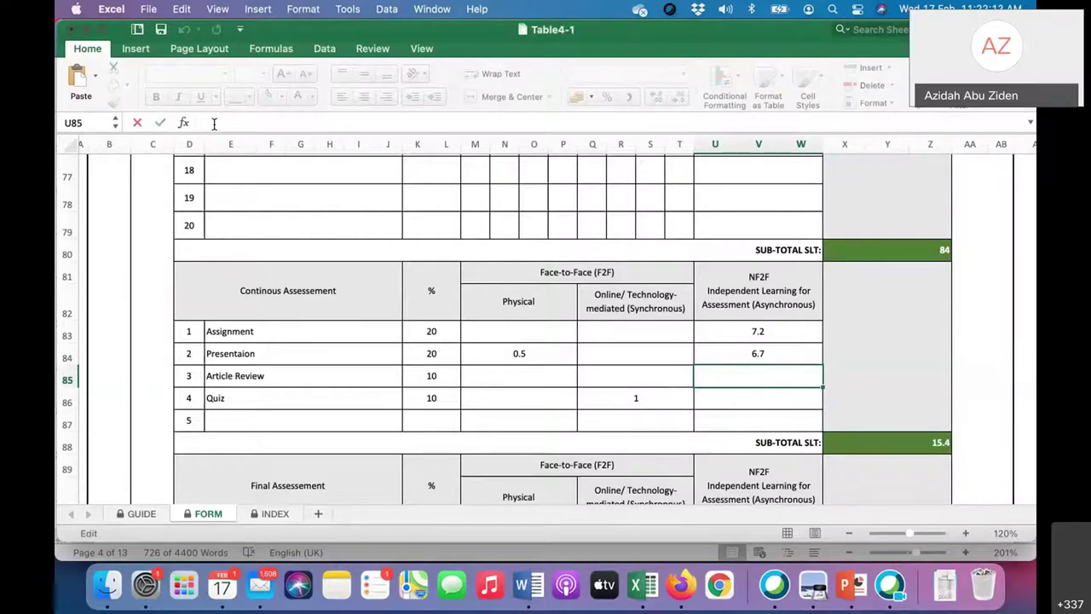
pyautogui.write('=(10/100')
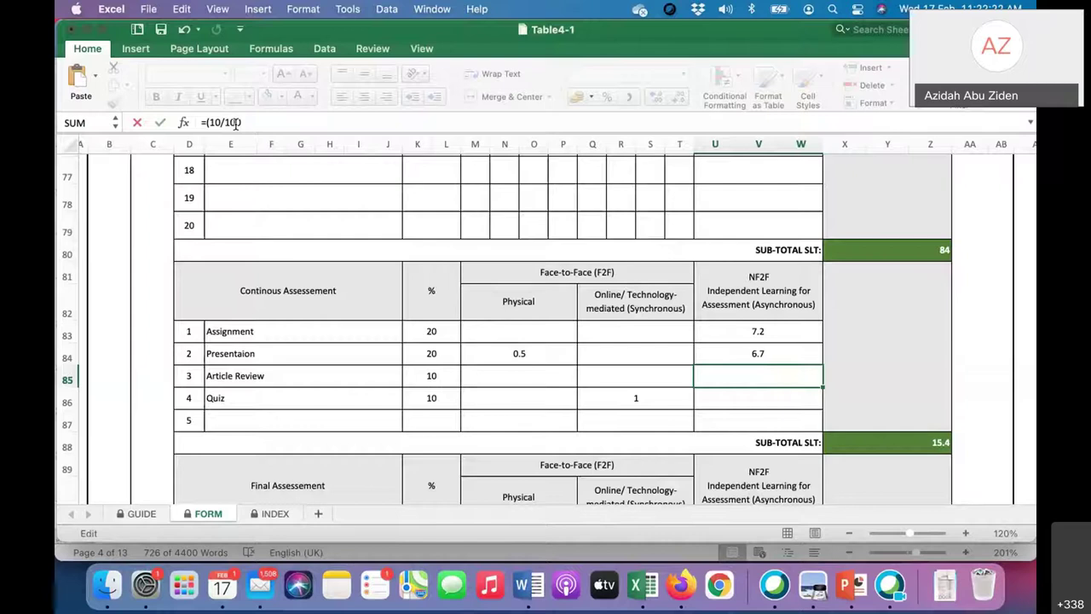
pyautogui.write(')*(120-84)')
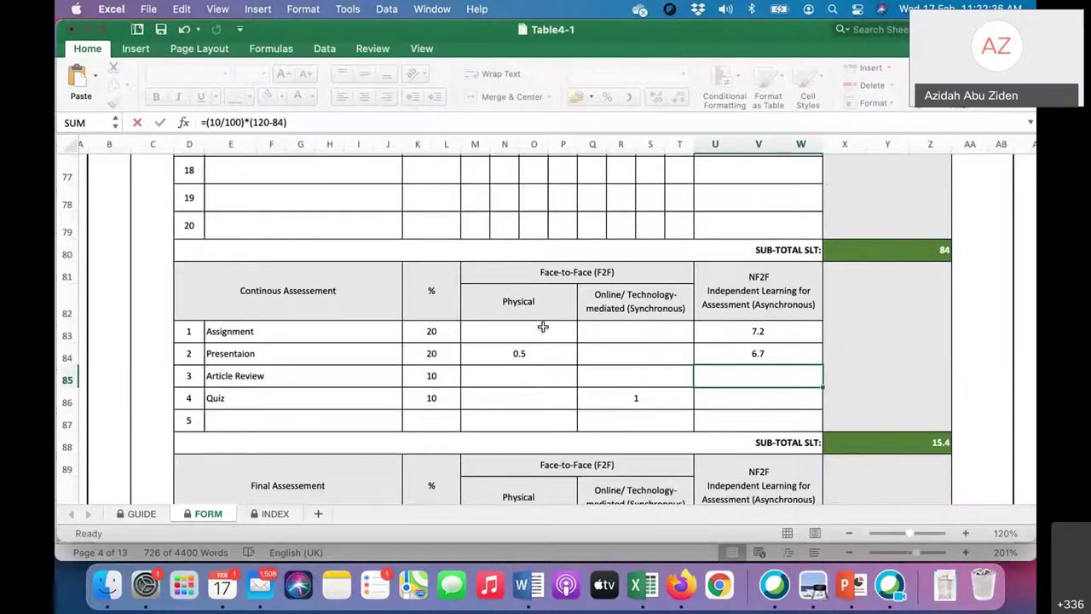
pyautogui.press('Return')
pyautogui.click(805, 375)
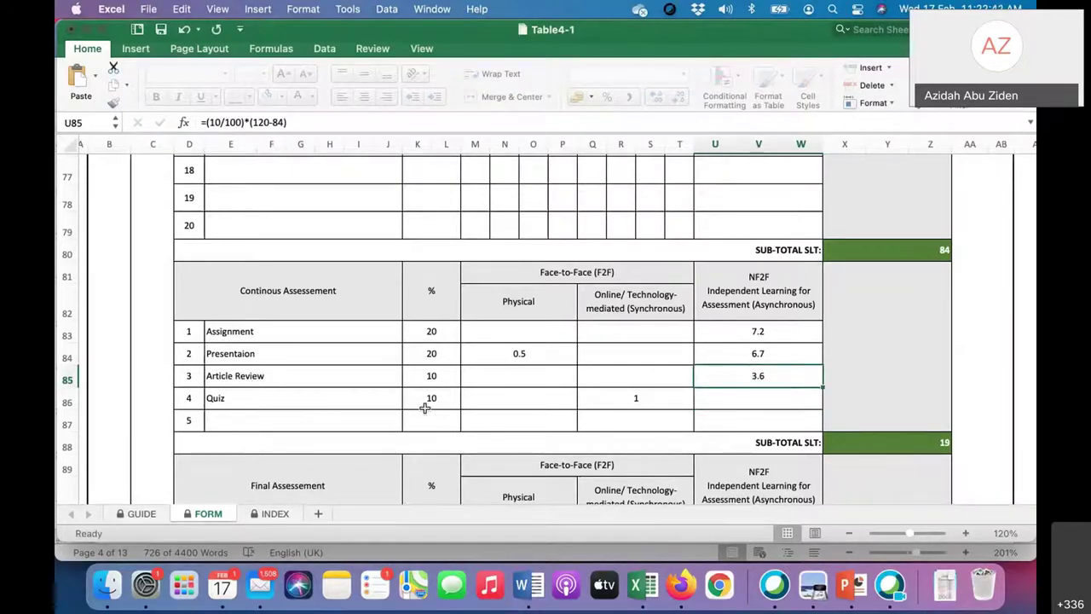
# Enter the formula =(10/100)*(120-84) in the Quiz row's NF2F independent learning cell, U86
pyautogui.click(241, 402)
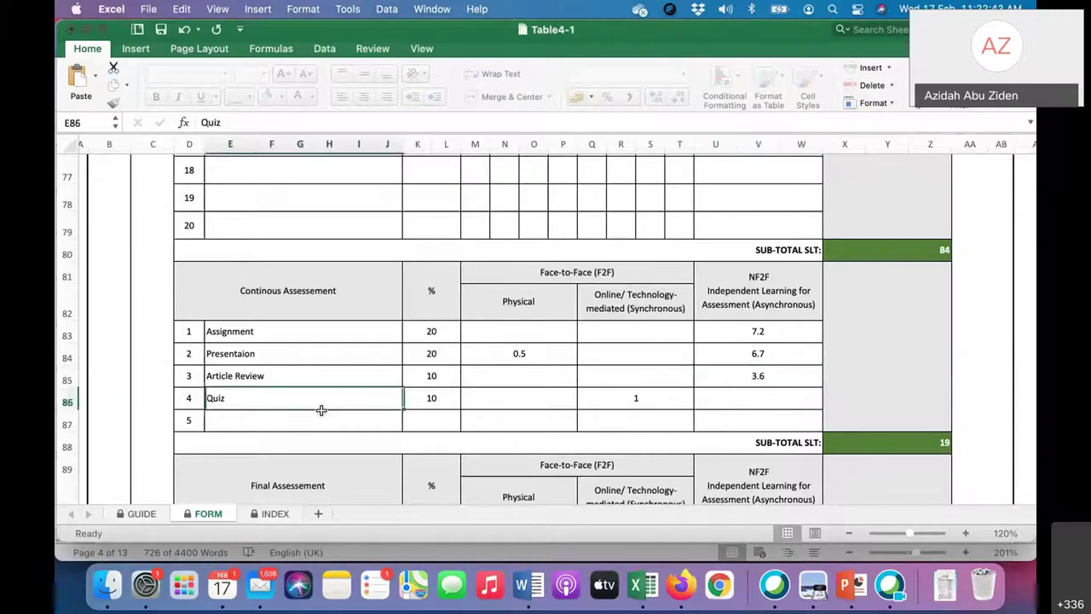
pyautogui.click(530, 403)
pyautogui.click(647, 398)
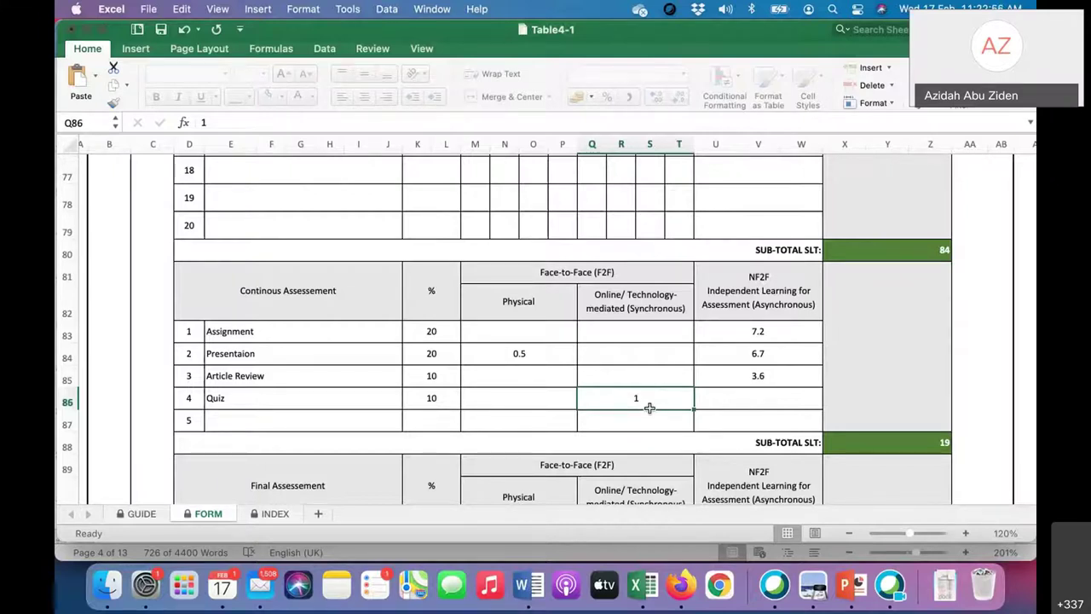
pyautogui.click(791, 402)
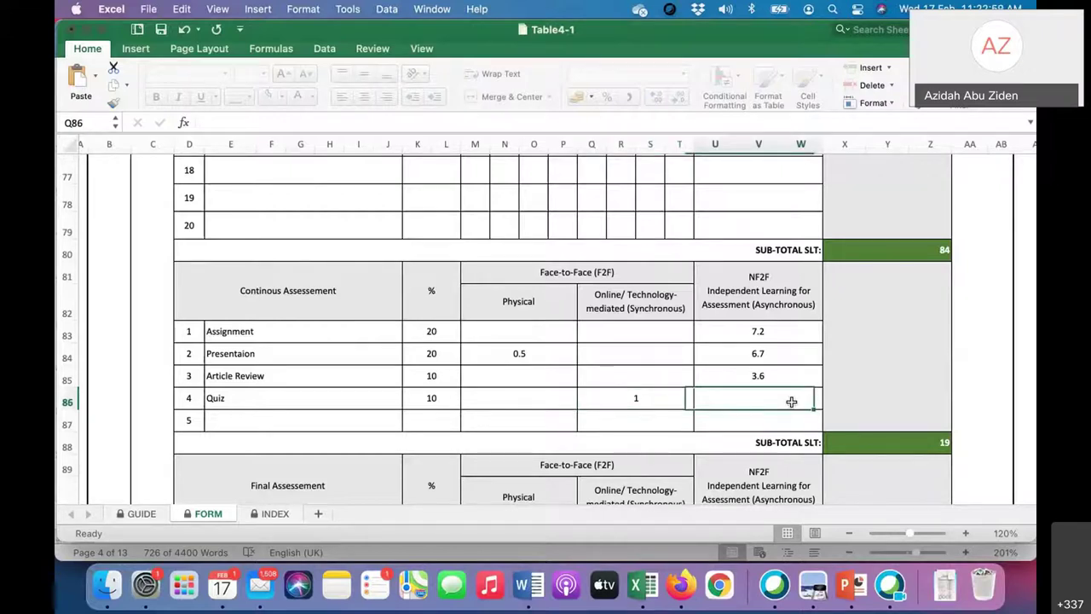
pyautogui.click(255, 123)
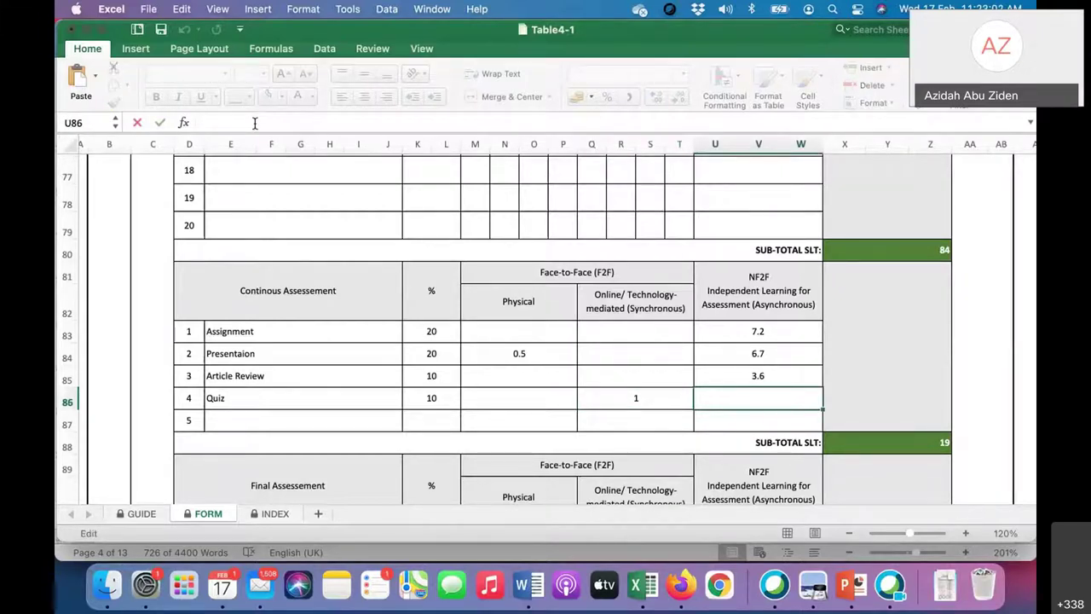
pyautogui.write('=(10/100)*(')
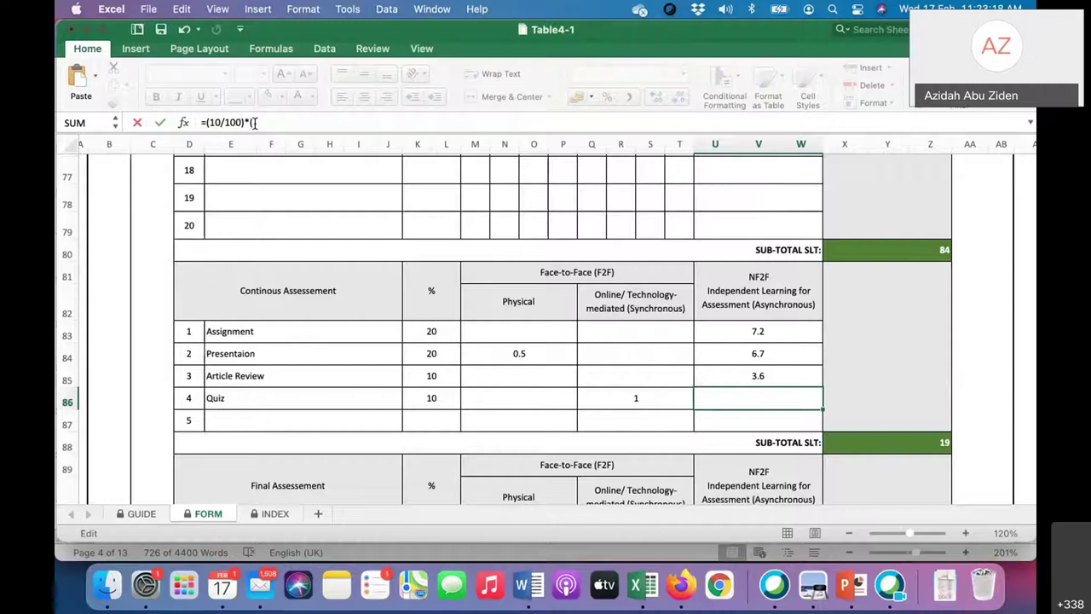
pyautogui.write('20-84)')
# Subtract the online face-to-face hour in the Quiz row's NF2F formula, making it =(10/100)*(120-84)-1
pyautogui.click(634, 399)
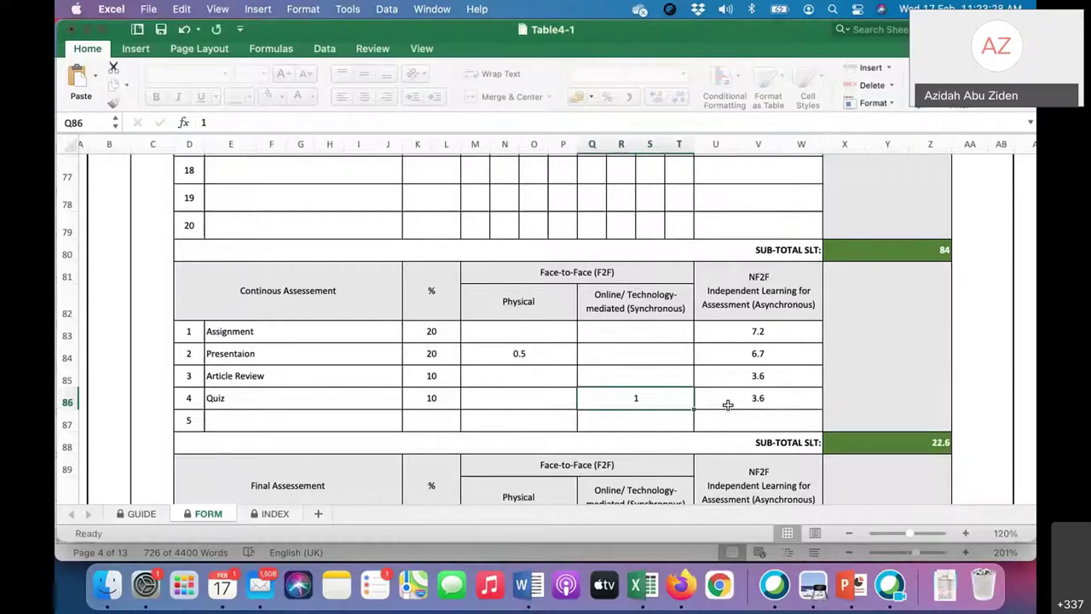
pyautogui.click(738, 404)
pyautogui.click(304, 122)
pyautogui.write('-84)-1')
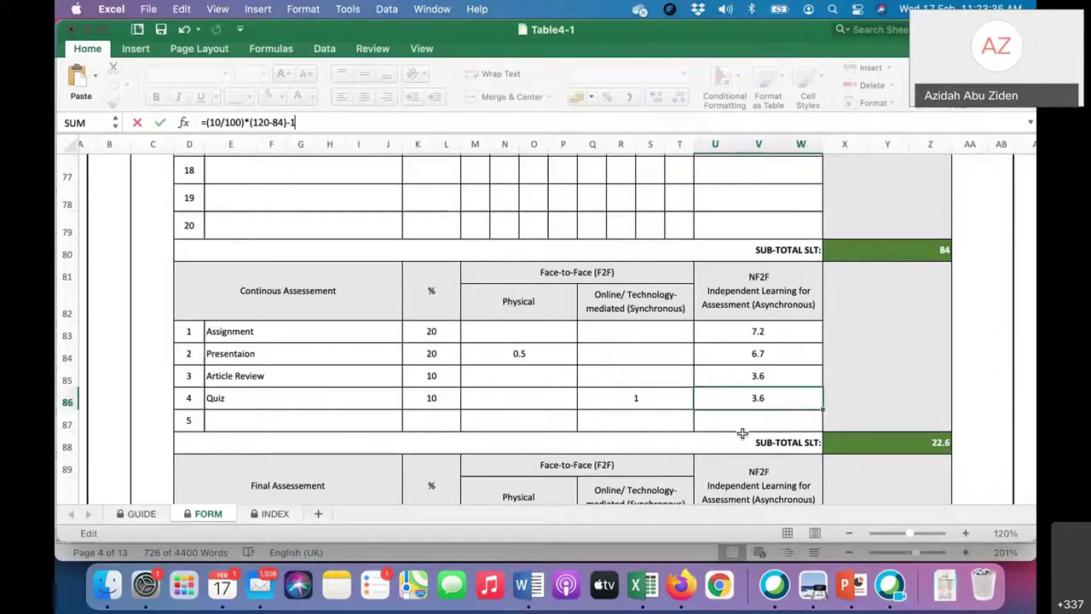
pyautogui.press('Return')
pyautogui.click(779, 401)
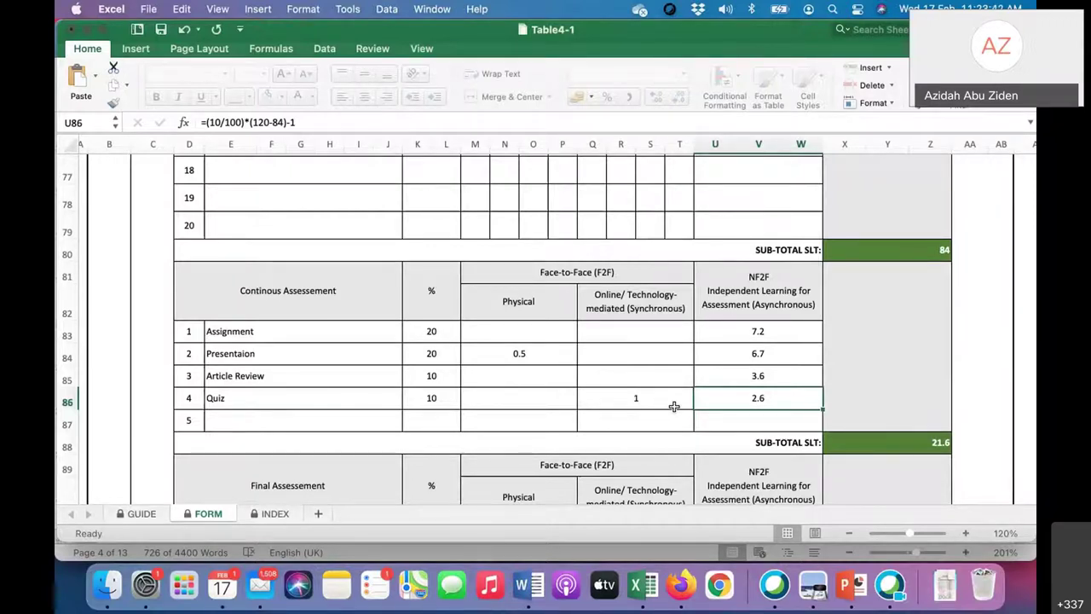
# Examine the continuous assessment subtotal and the Final Exam row's percentage, physical and online face-to-face hours
pyautogui.scroll(-1, 673, 407)
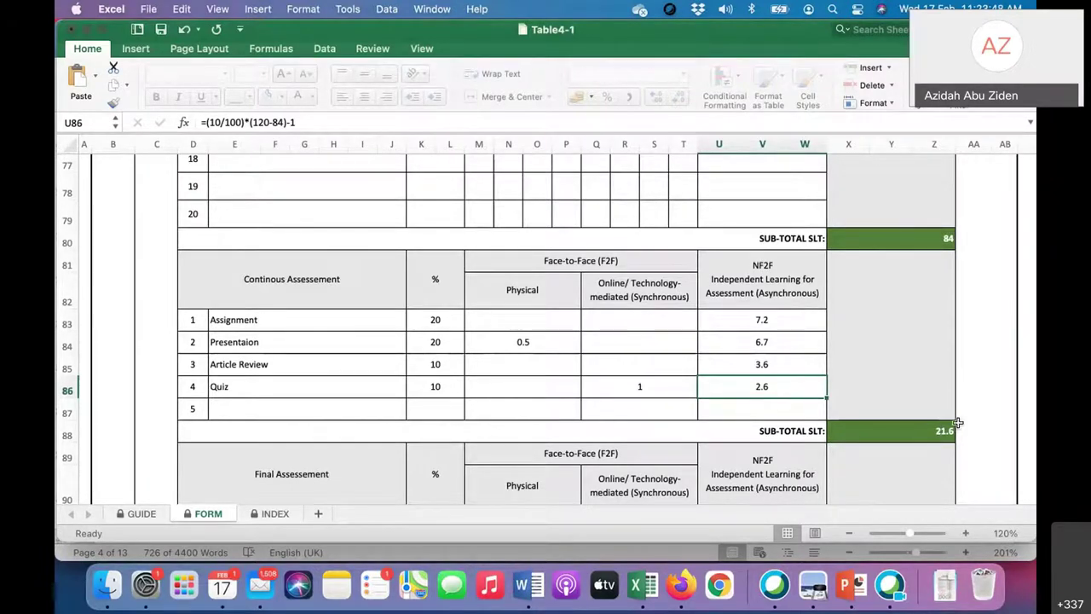
pyautogui.scroll(-3, 932, 435)
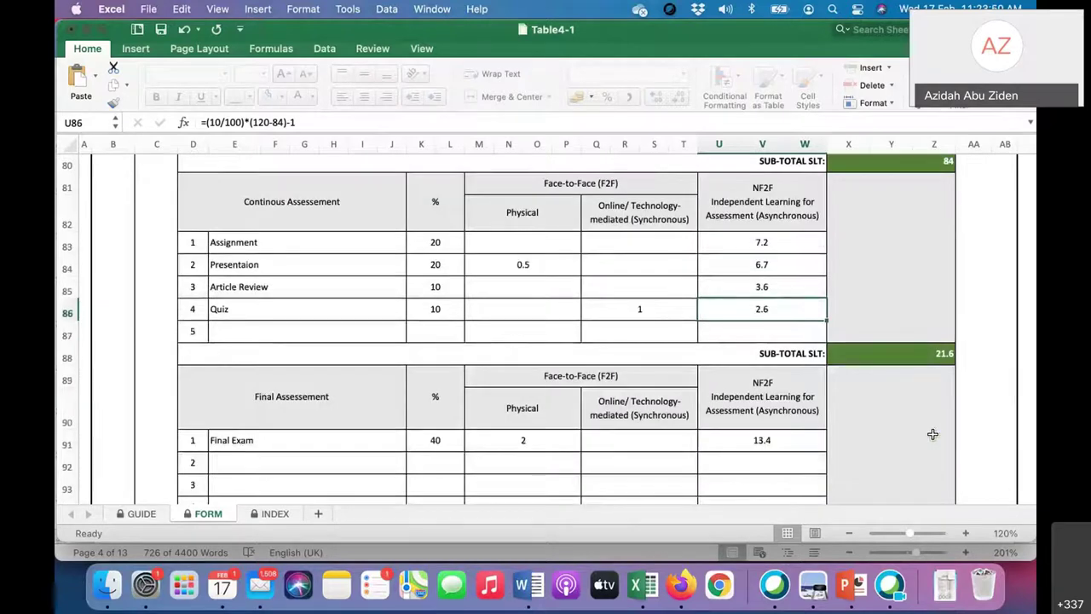
pyautogui.scroll(-3, 932, 435)
pyautogui.scroll(2, 668, 463)
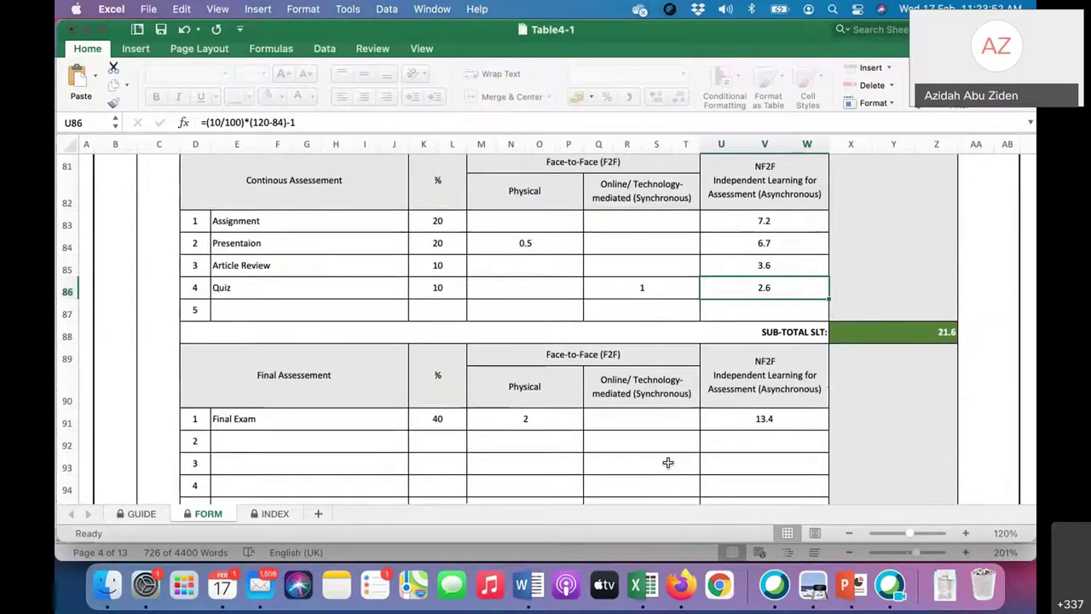
pyautogui.scroll(1, 440, 463)
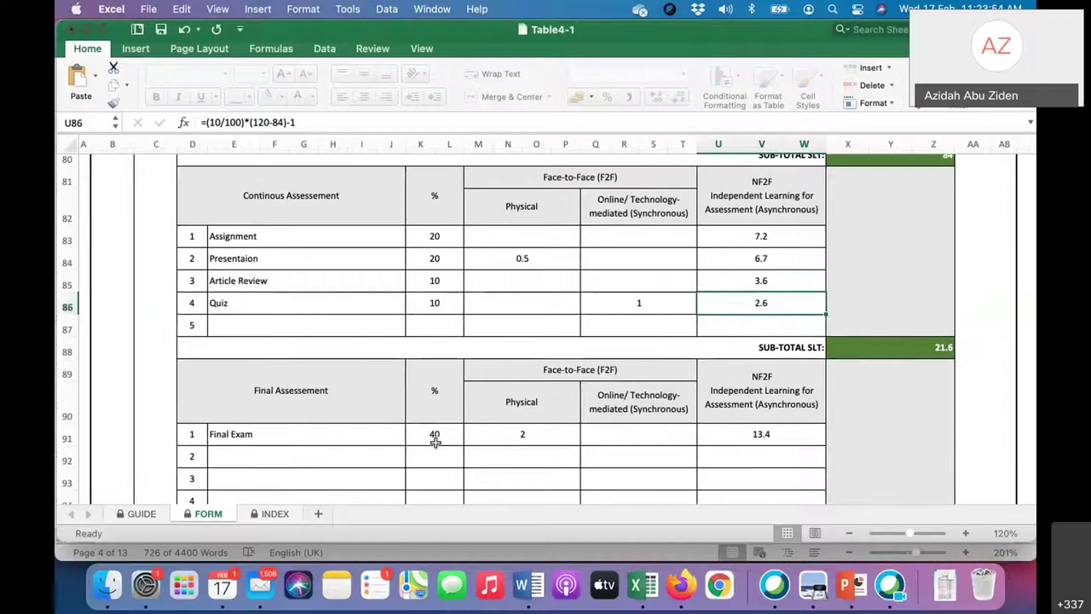
pyautogui.scroll(-1, 435, 440)
pyautogui.click(437, 430)
pyautogui.press('Right')
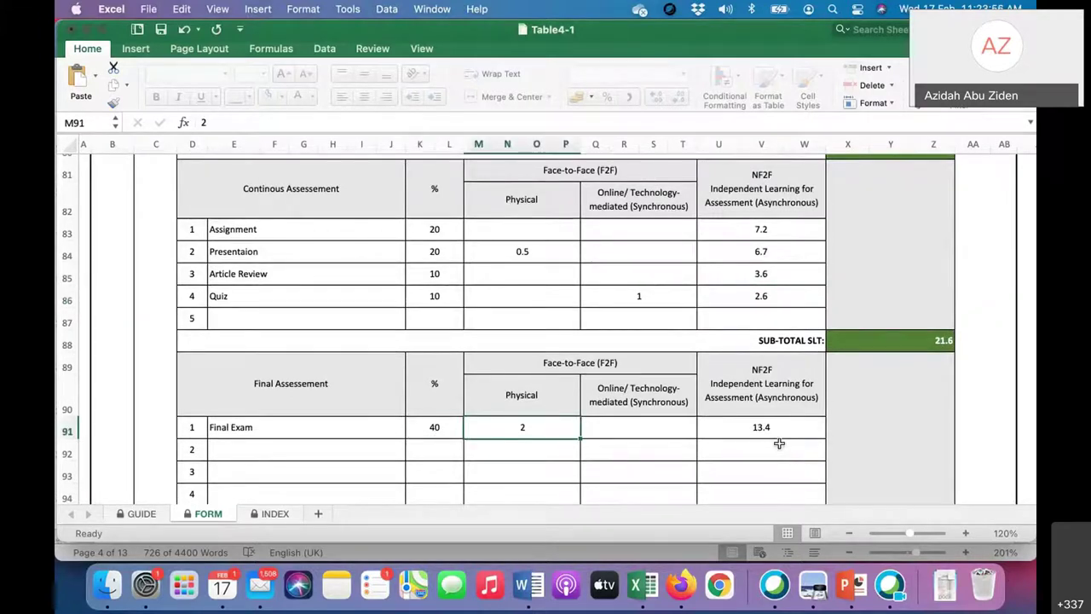
pyautogui.scroll(-1, 768, 430)
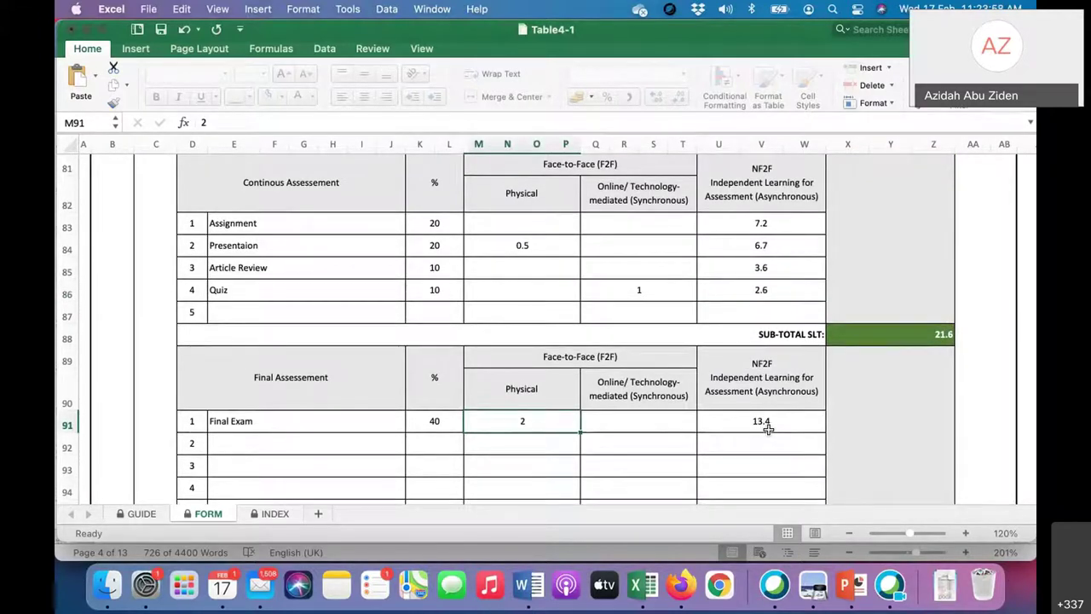
pyautogui.scroll(1, 768, 430)
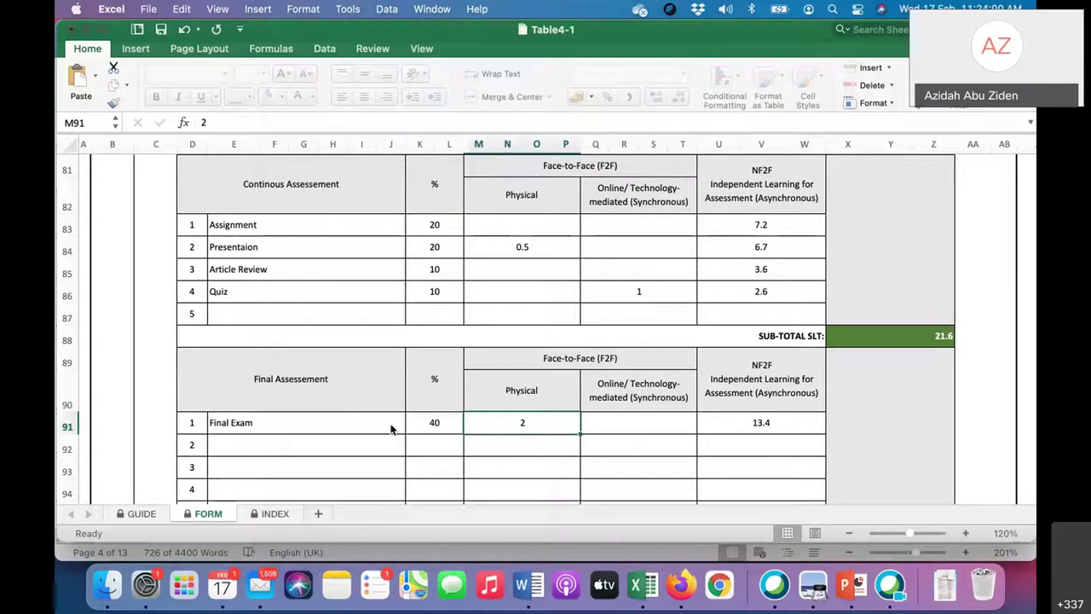
pyautogui.click(341, 426)
pyautogui.click(436, 423)
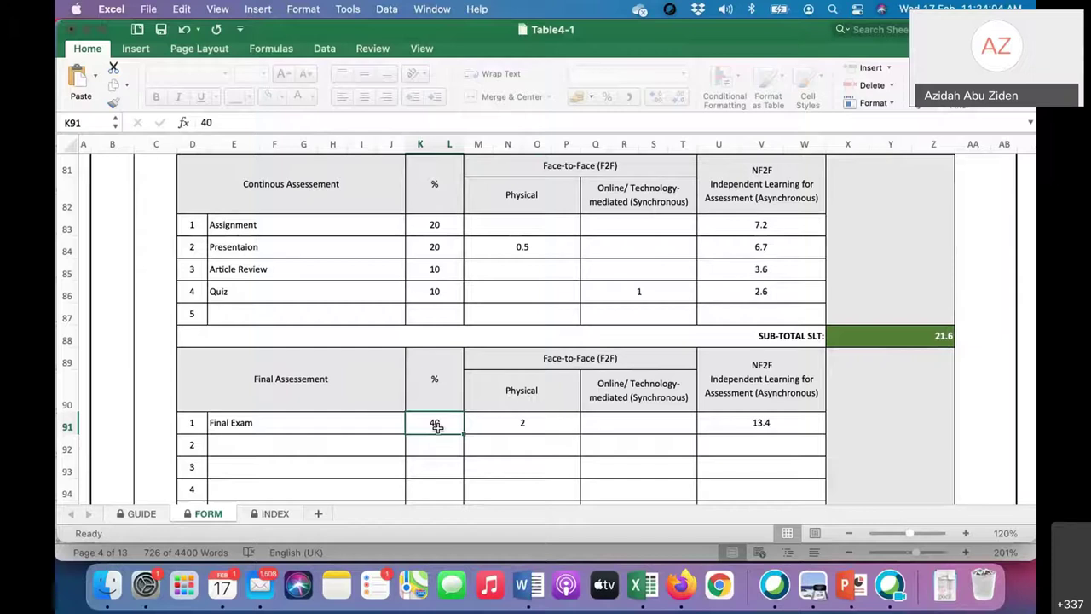
pyautogui.scroll(1, 436, 424)
pyautogui.click(523, 429)
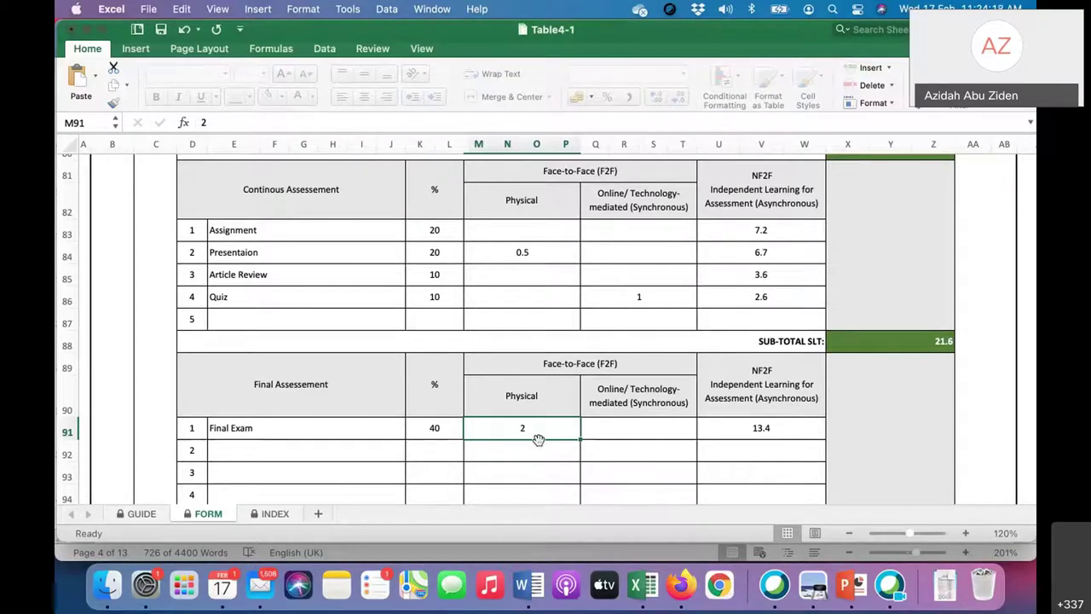
pyautogui.click(630, 431)
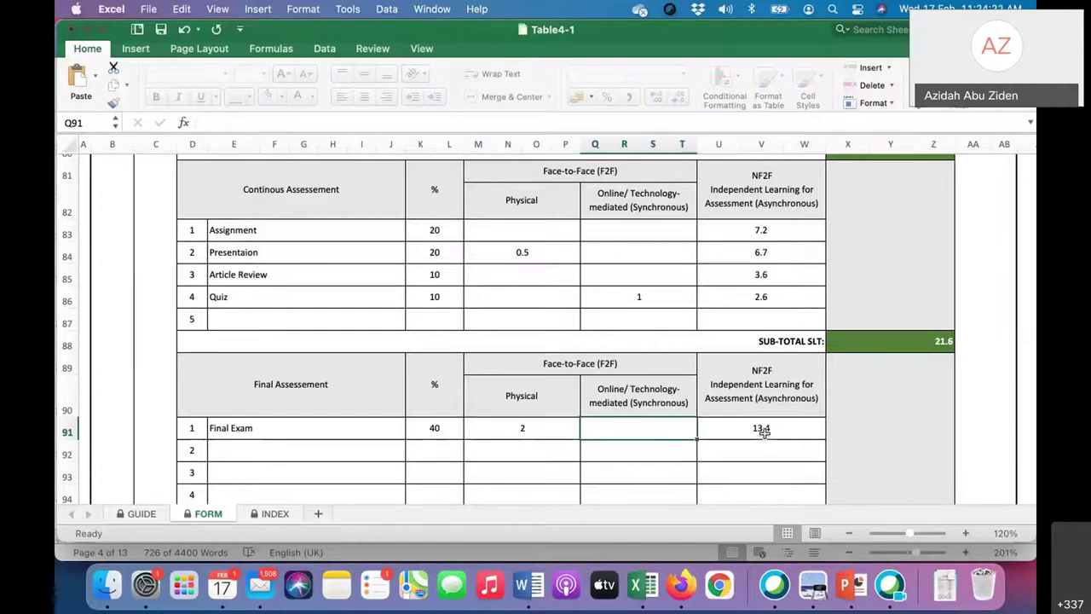
# Replace the Final Exam row's NF2F formula in U91 with =(40/100)*(120-84)-2
pyautogui.click(728, 430)
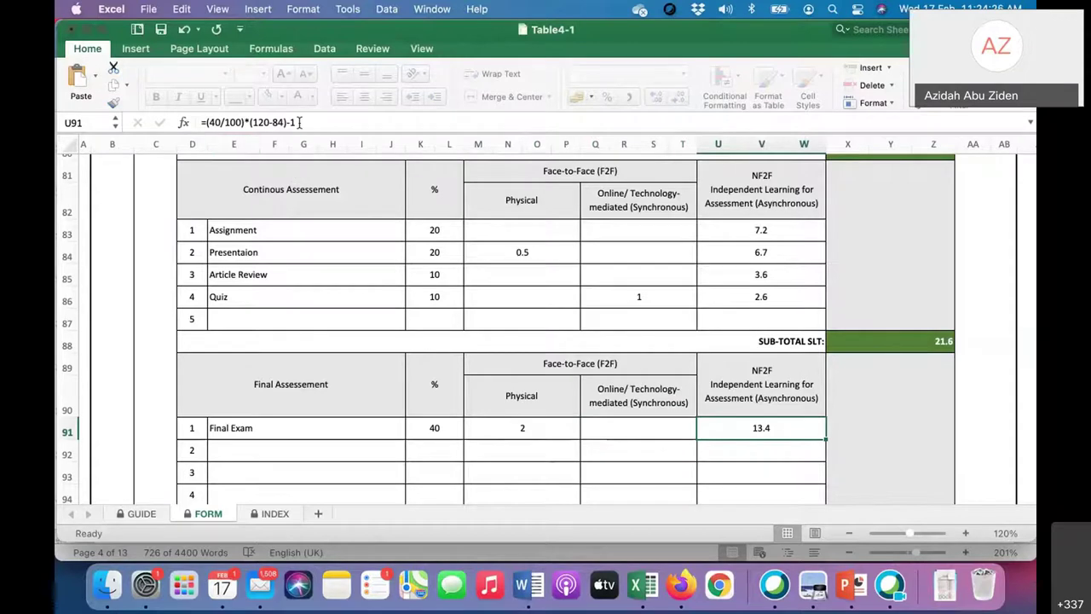
pyautogui.moveTo(295, 123); pyautogui.dragTo(197, 122)
pyautogui.press('BackSpace')
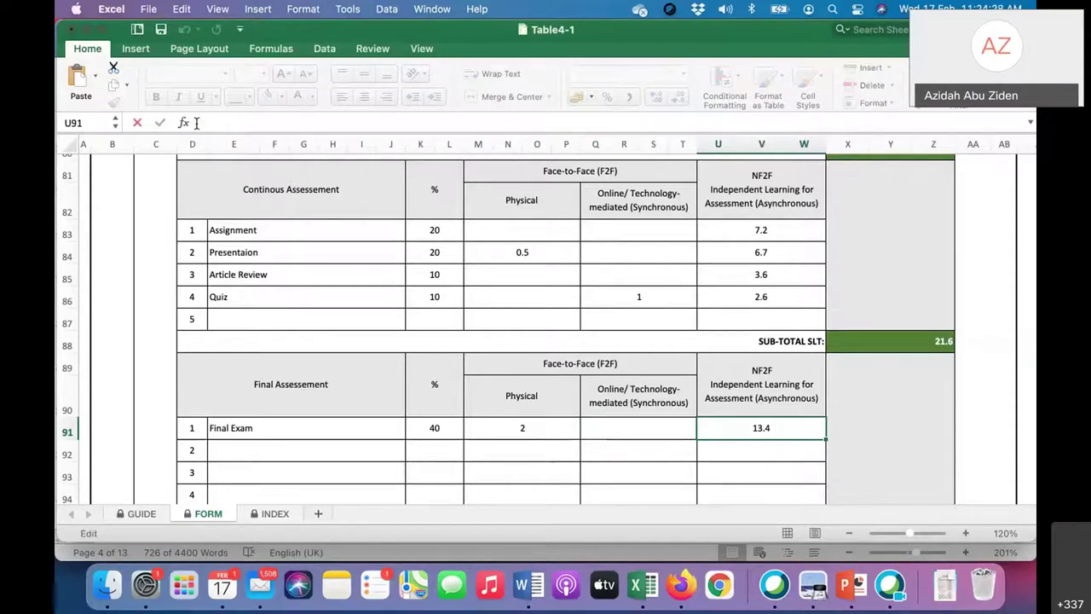
pyautogui.write('=(40')
pyautogui.press('BackSpace')
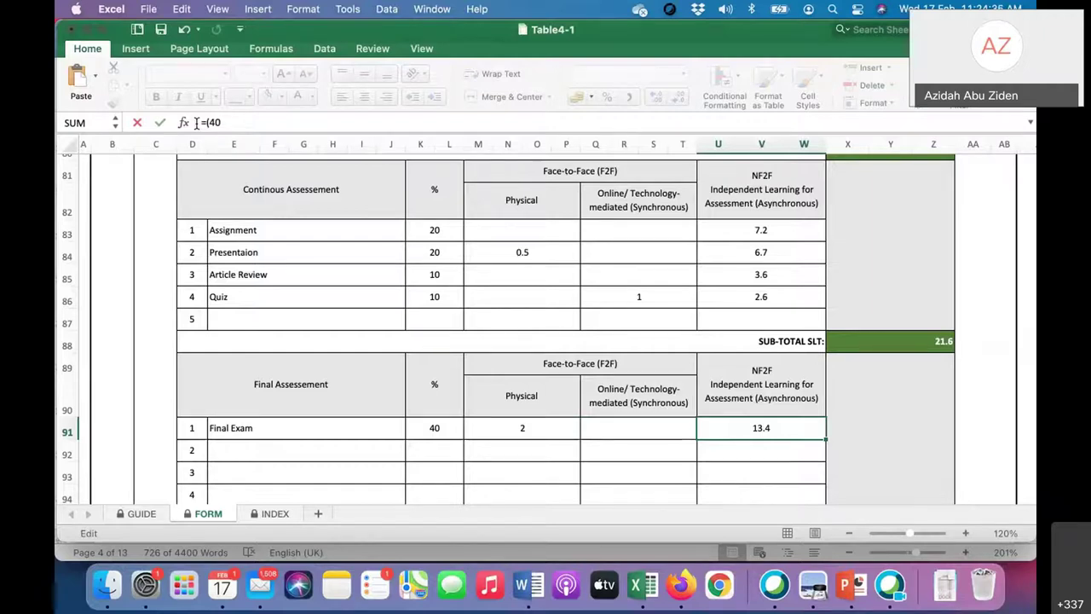
pyautogui.write('/100)*(120-84)-')
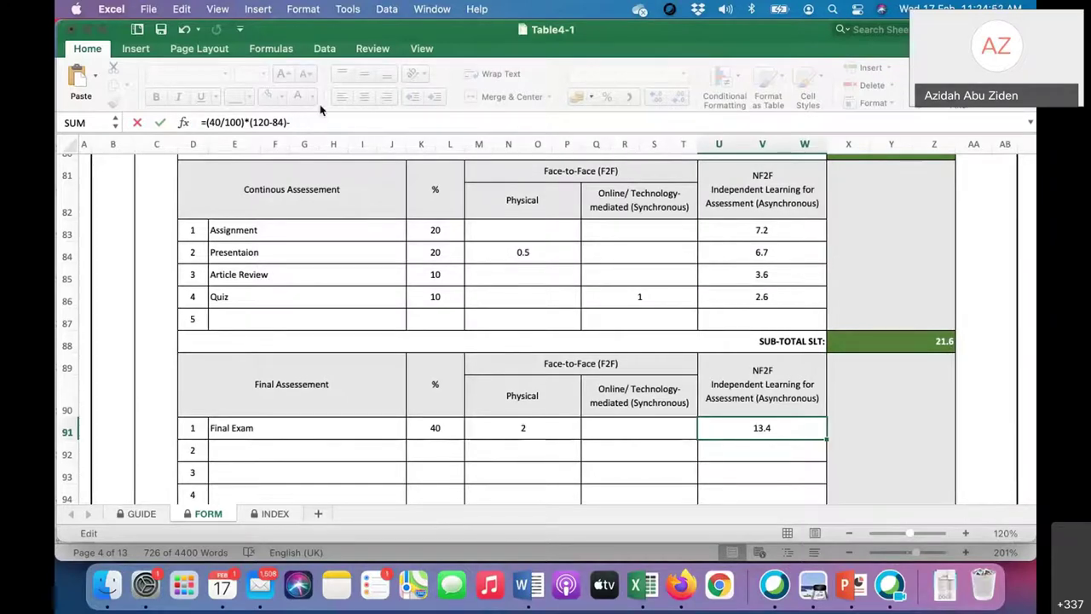
pyautogui.write('2')
pyautogui.press('Return')
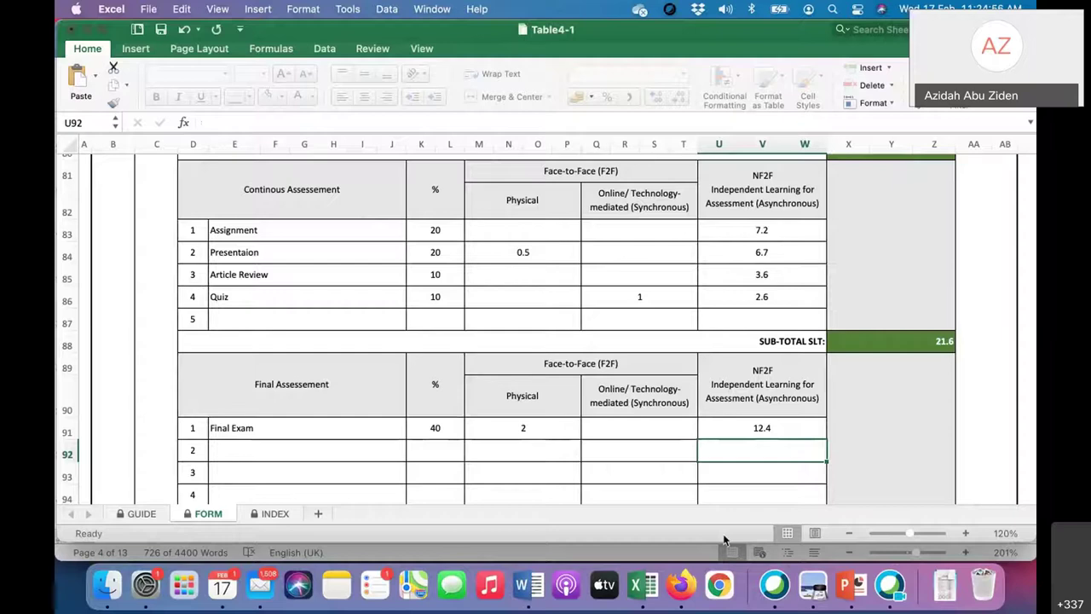
pyautogui.click(750, 434)
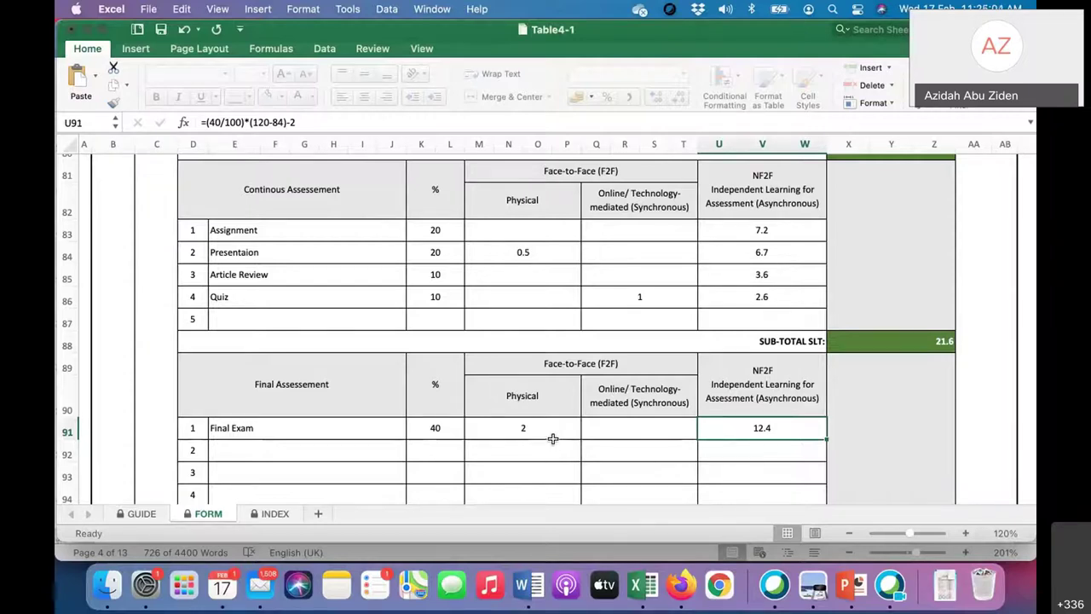
# Review the assessment subtotals, the SLT for assessment and the weekly course content hours
pyautogui.scroll(-3, 557, 438)
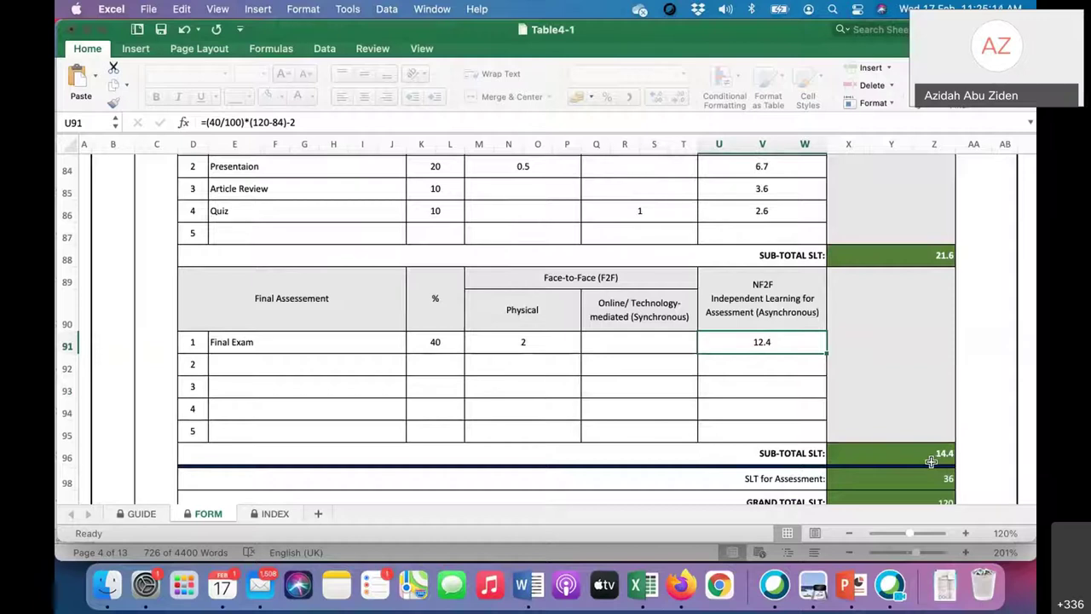
pyautogui.scroll(5, 930, 461)
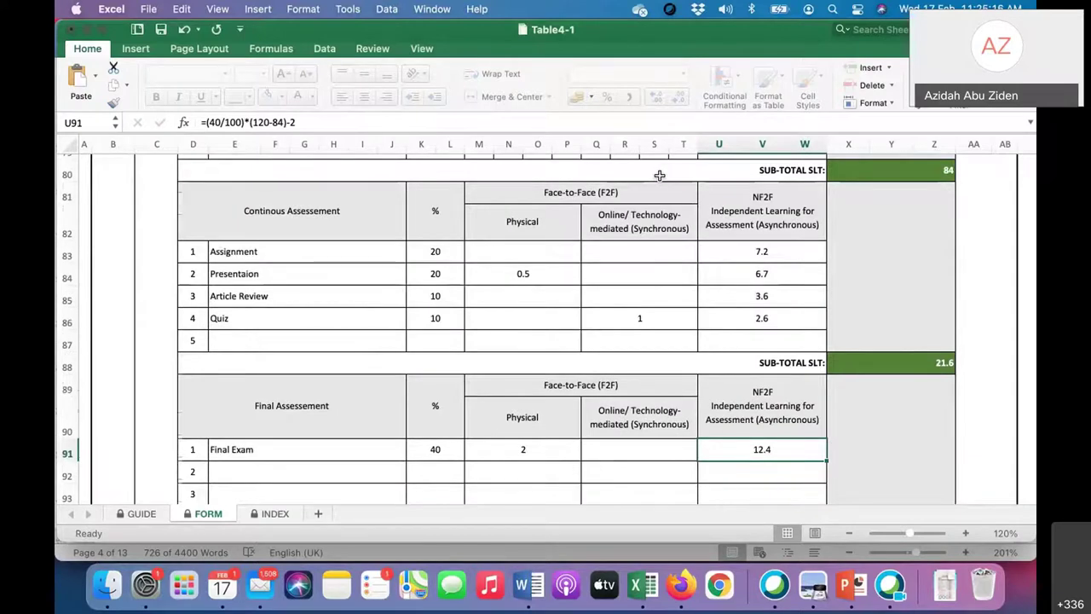
pyautogui.scroll(-2, 659, 175)
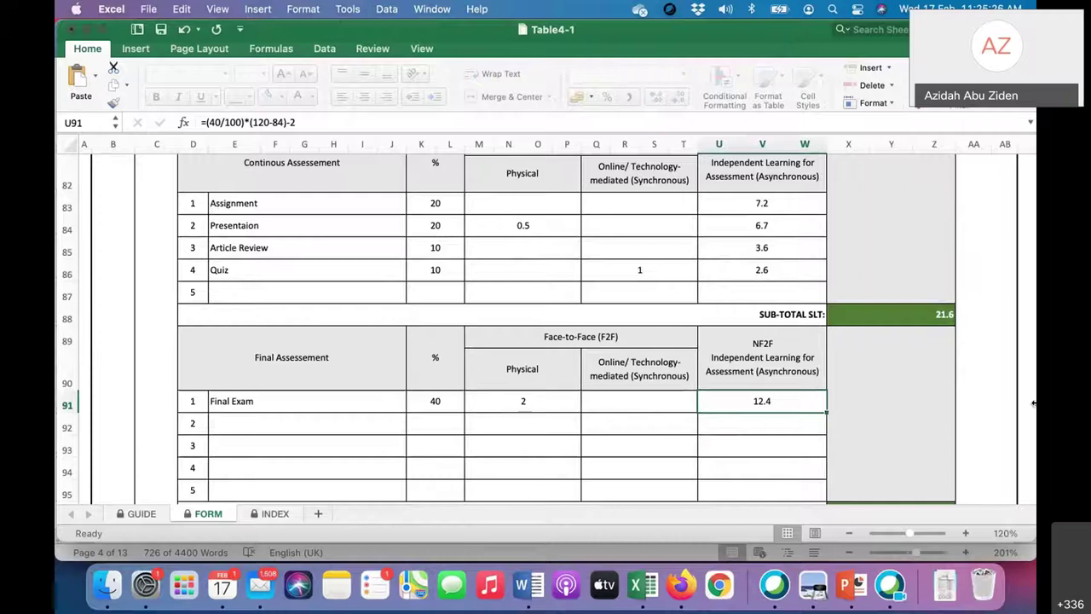
pyautogui.scroll(5, 895, 341)
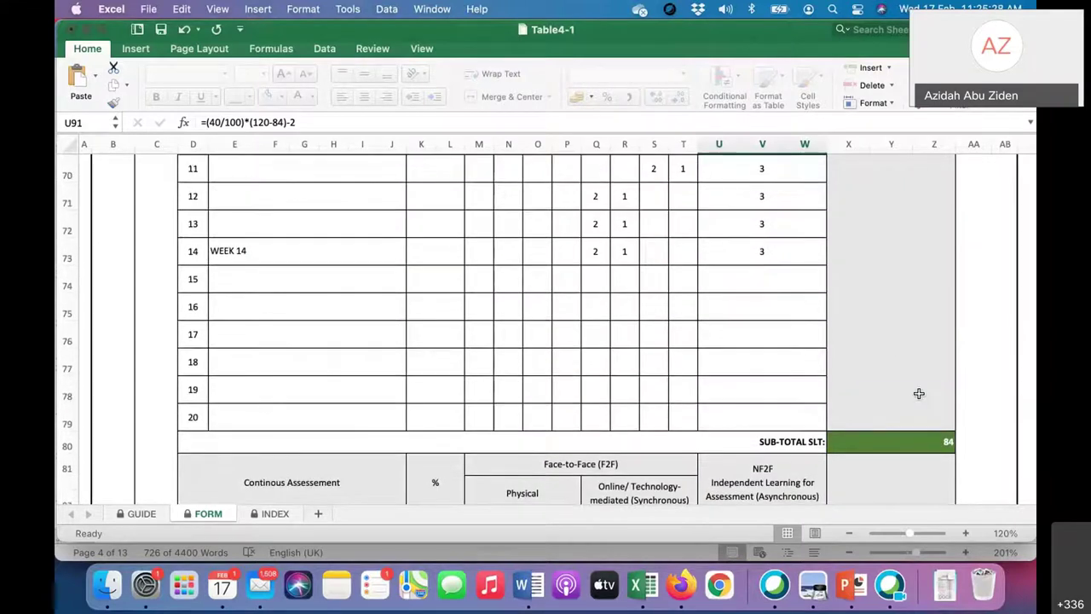
pyautogui.scroll(5, 655, 370)
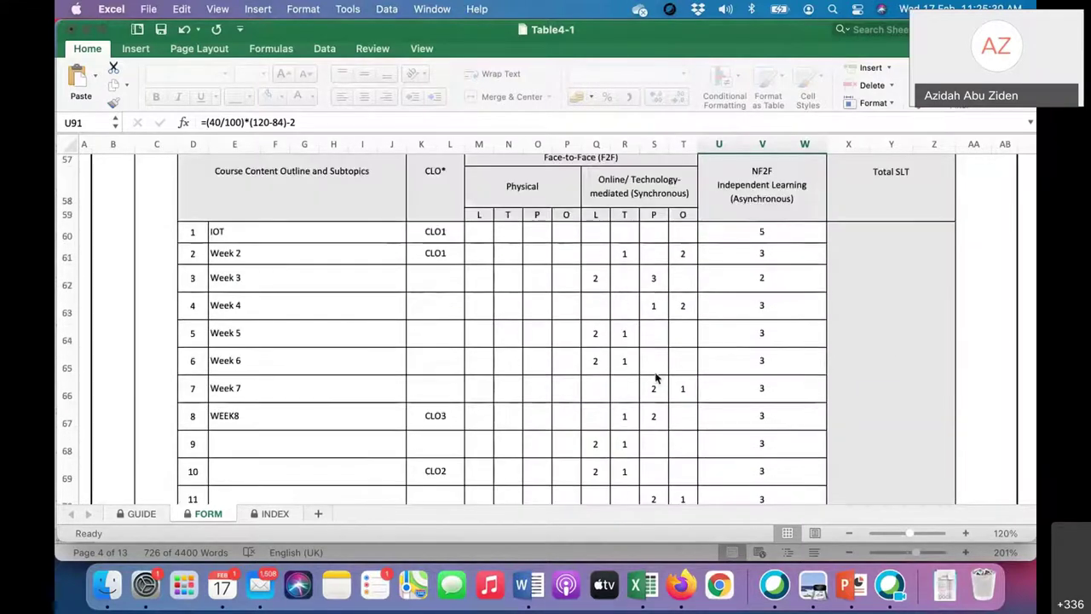
# Review the weekly course content hours, the course content subtotal and the continuous assessment hours in the SLT table
pyautogui.scroll(5, 656, 378)
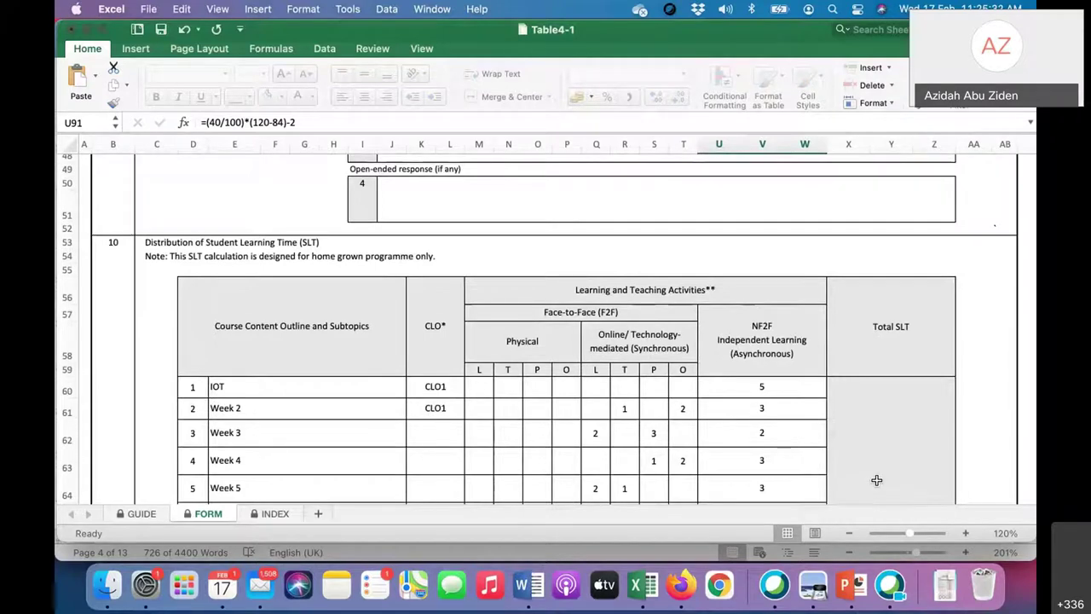
pyautogui.scroll(-2, 876, 480)
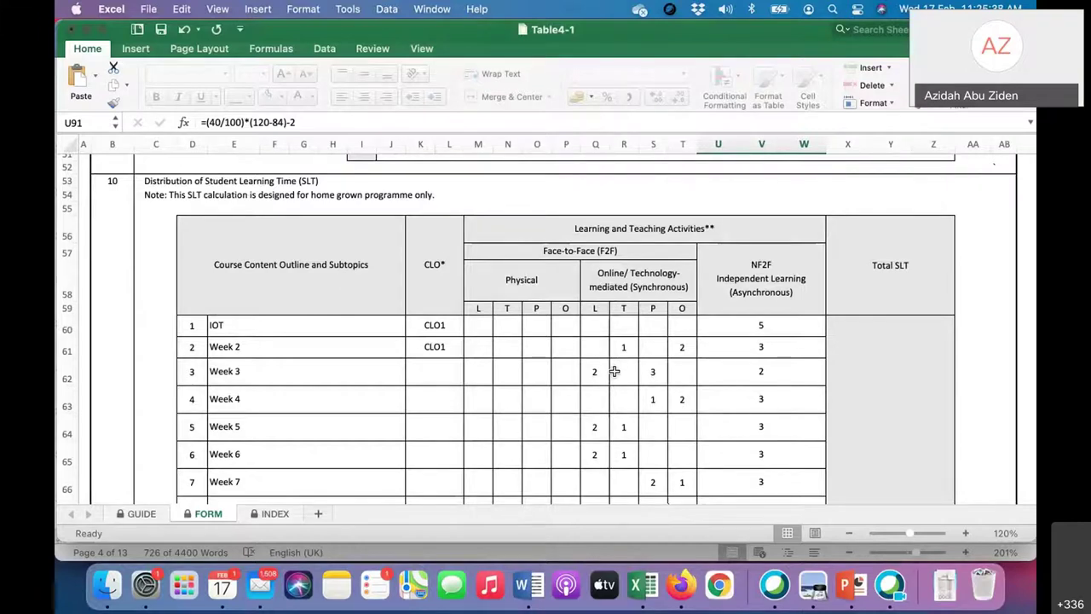
pyautogui.scroll(-6, 781, 399)
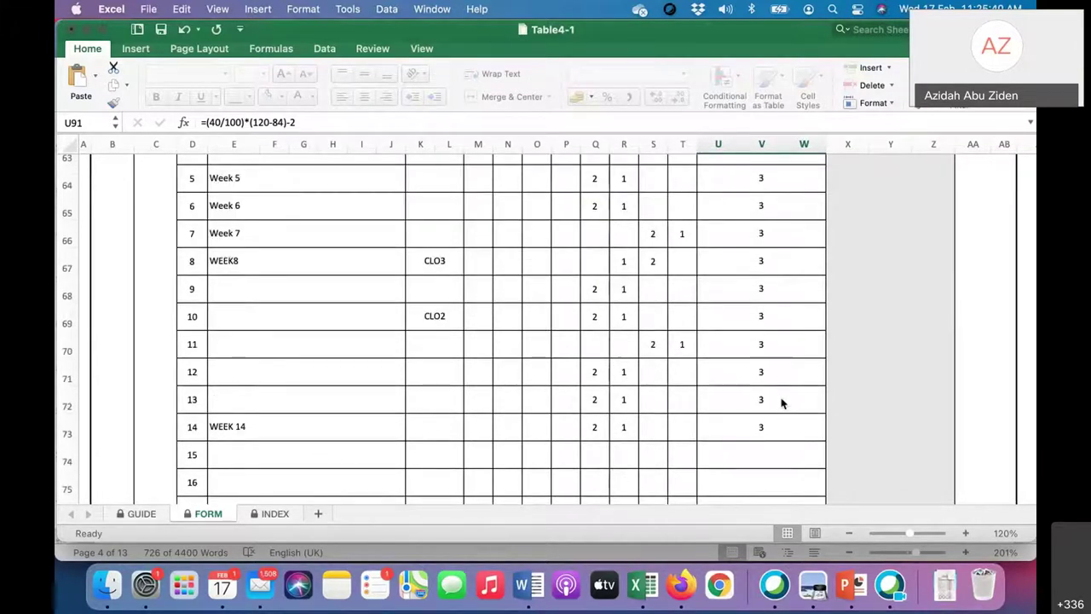
pyautogui.scroll(-7, 782, 399)
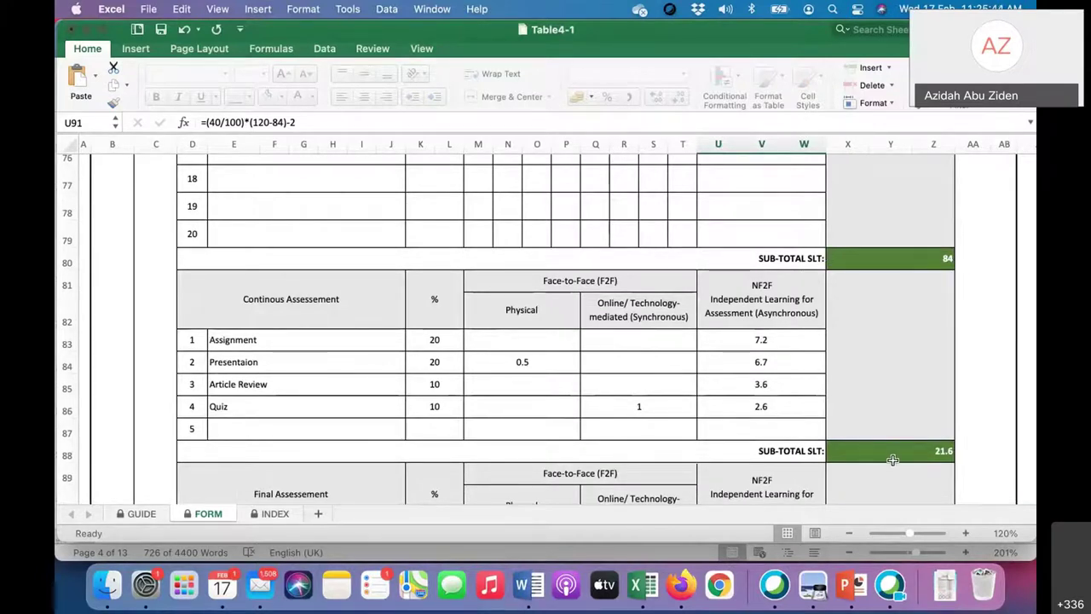
pyautogui.scroll(-1, 856, 448)
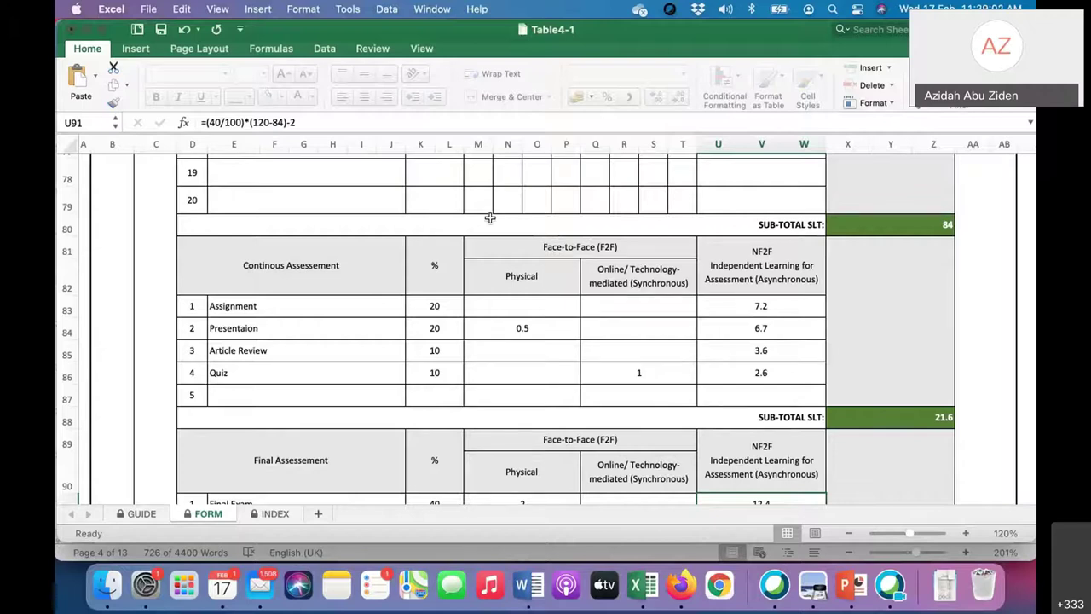
# Check the Presentation row's physical and online face-to-face hours, plus the weekly online and NF2F hours
pyautogui.click(523, 329)
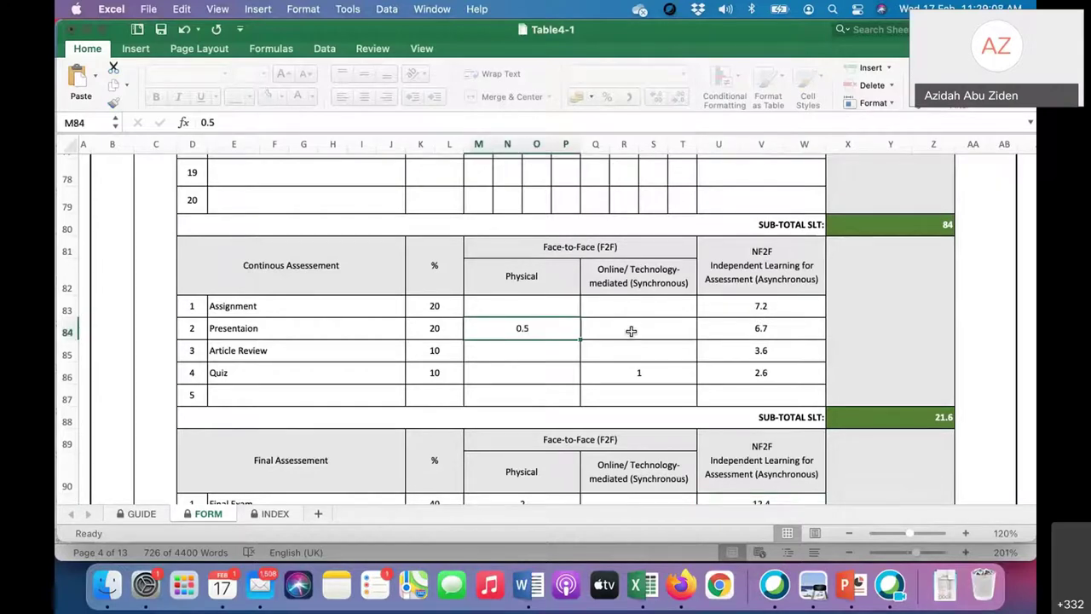
pyautogui.click(631, 331)
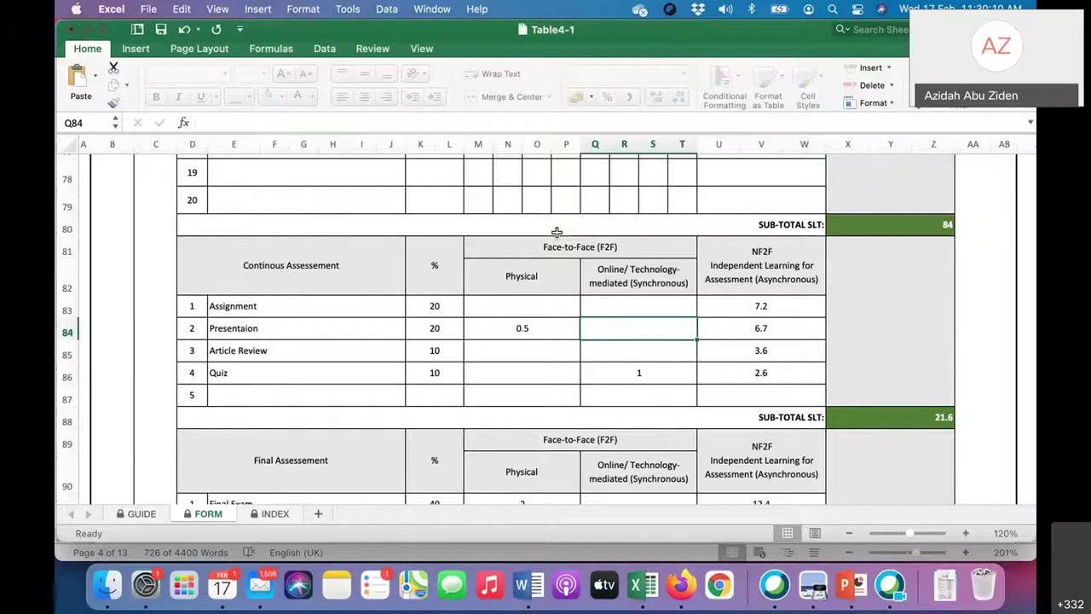
pyautogui.scroll(4, 563, 234)
pyautogui.scroll(6, 566, 233)
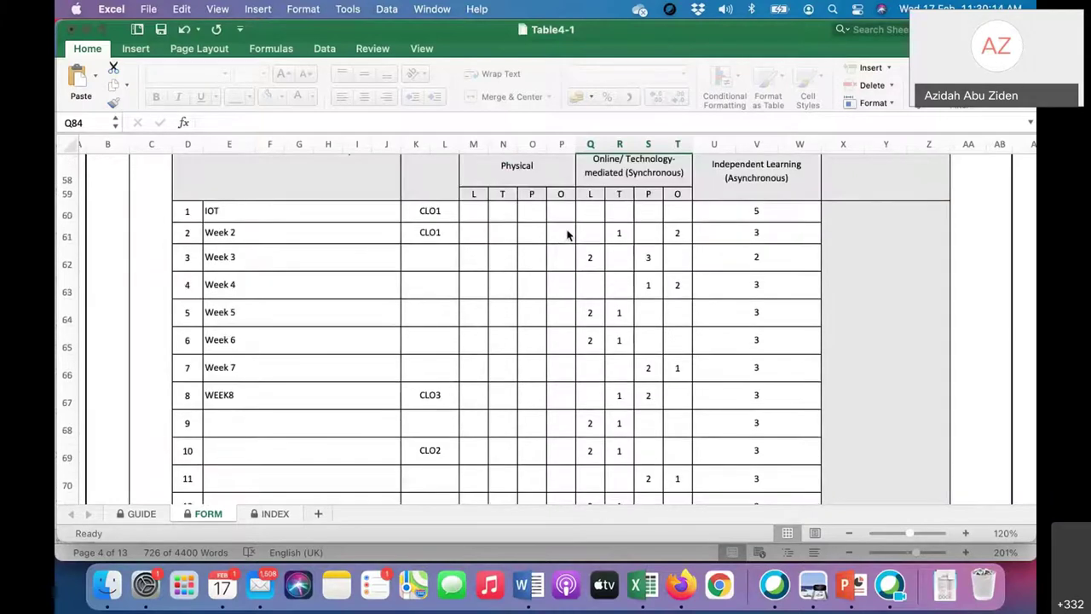
pyautogui.scroll(-1, 567, 233)
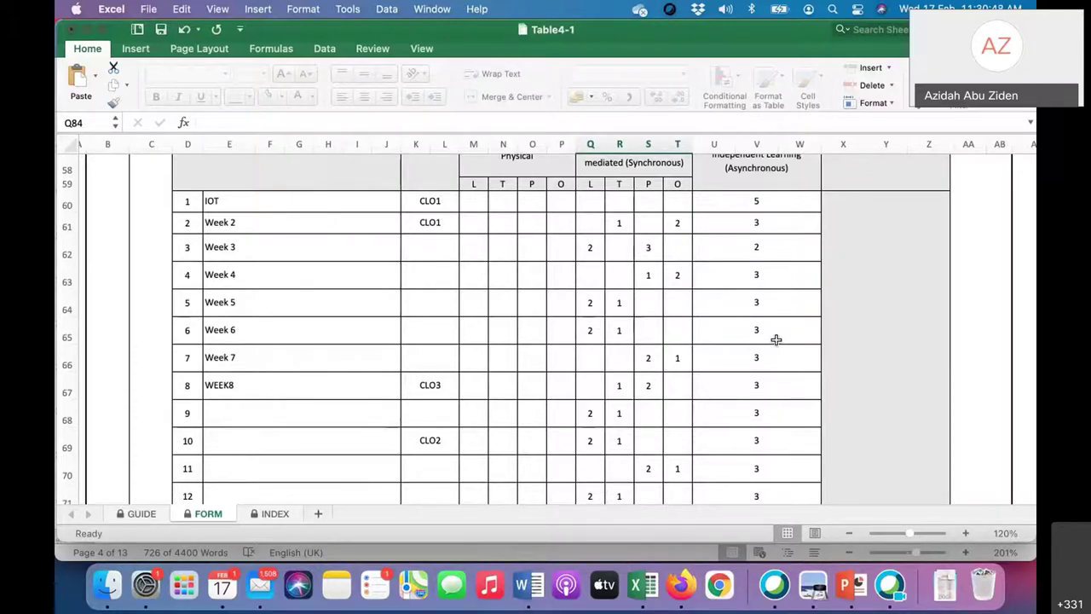
pyautogui.hscroll(1, 846, 232)
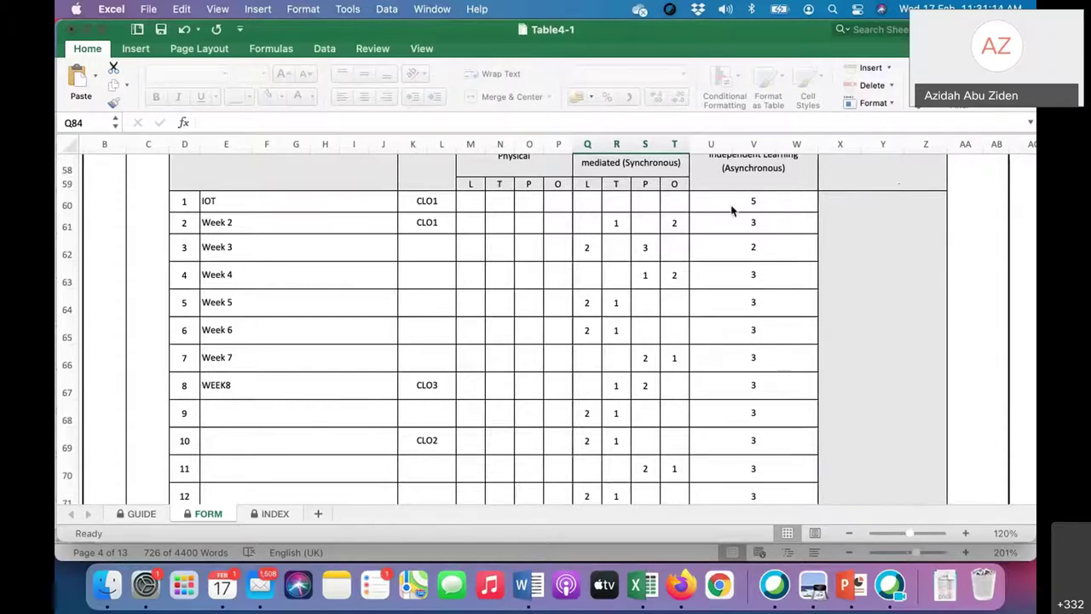
# Inspect the Assignment row's NF2F formula alongside the content and continuous assessment subtotals
pyautogui.scroll(-5, 602, 422)
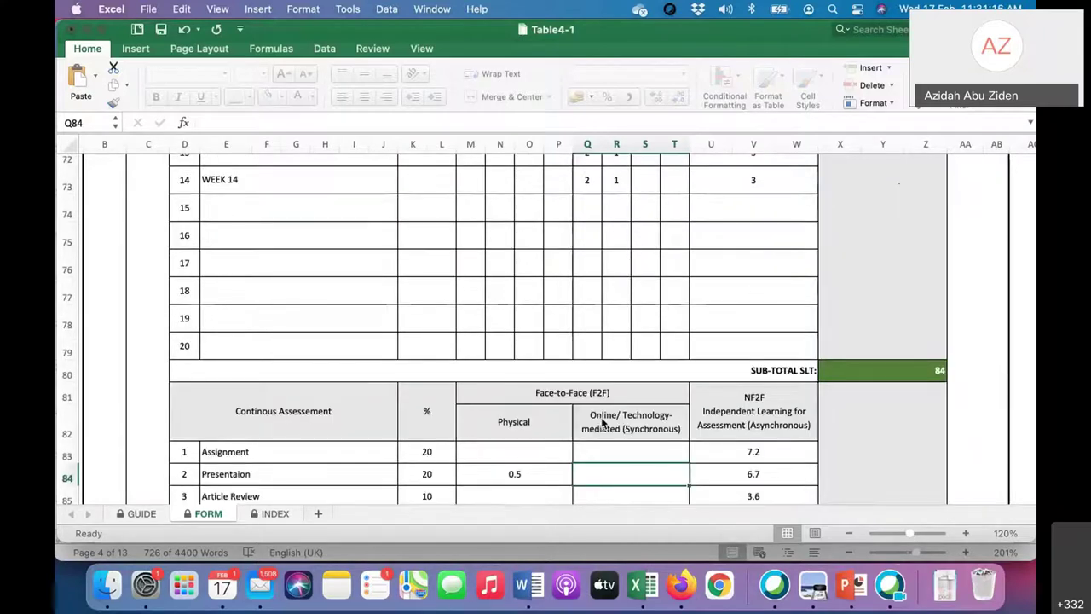
pyautogui.scroll(-1, 602, 422)
pyautogui.click(755, 436)
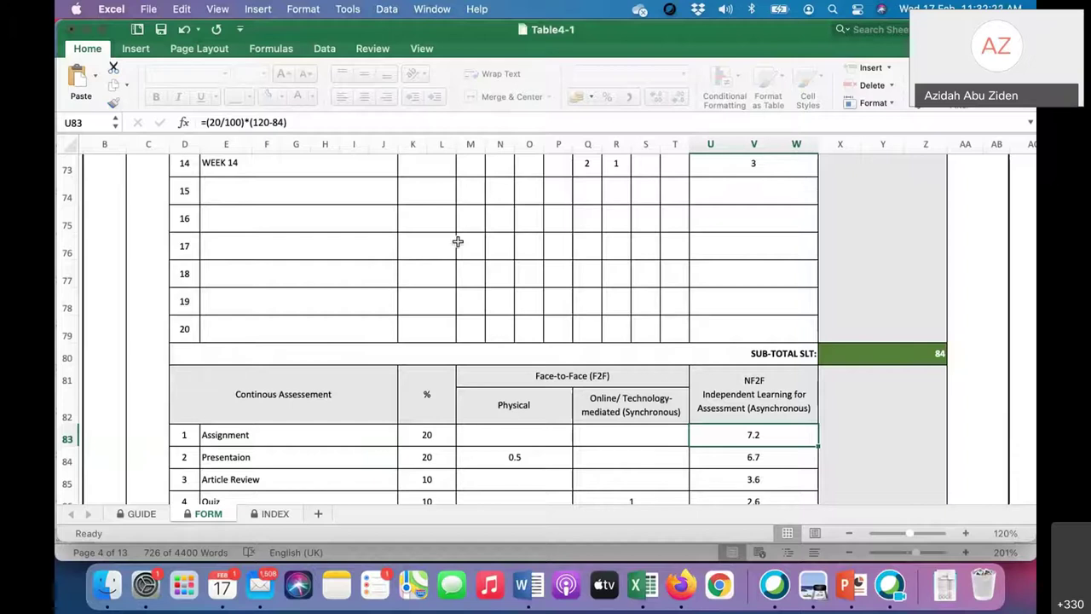
pyautogui.scroll(-4, 458, 242)
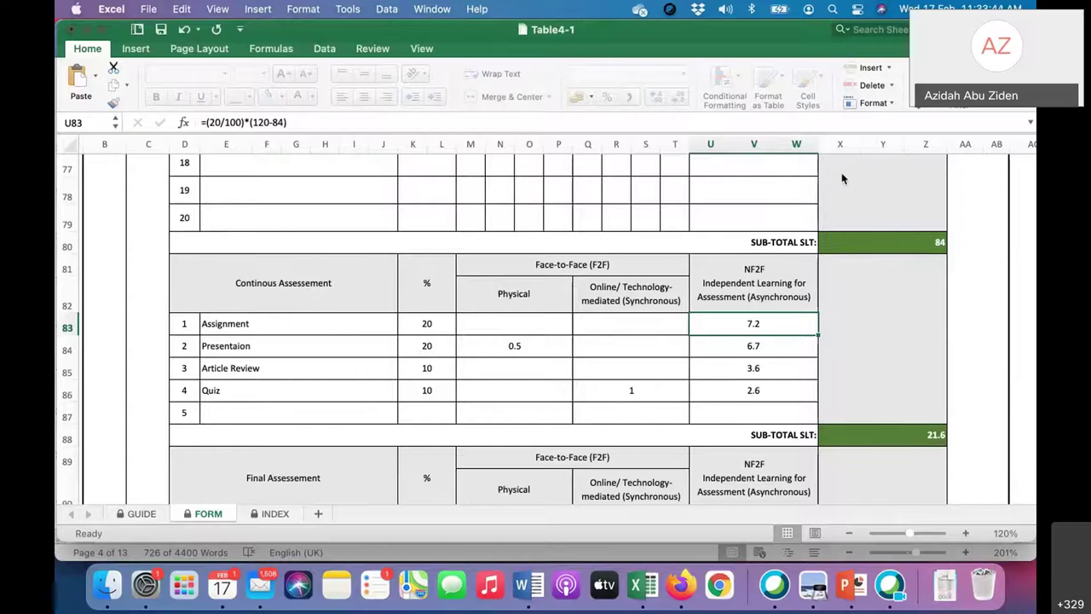
# Enter 2 online synchronous lecture hours for the first topic, IOT, in the course content outline
pyautogui.scroll(8, 572, 206)
pyautogui.scroll(5, 571, 206)
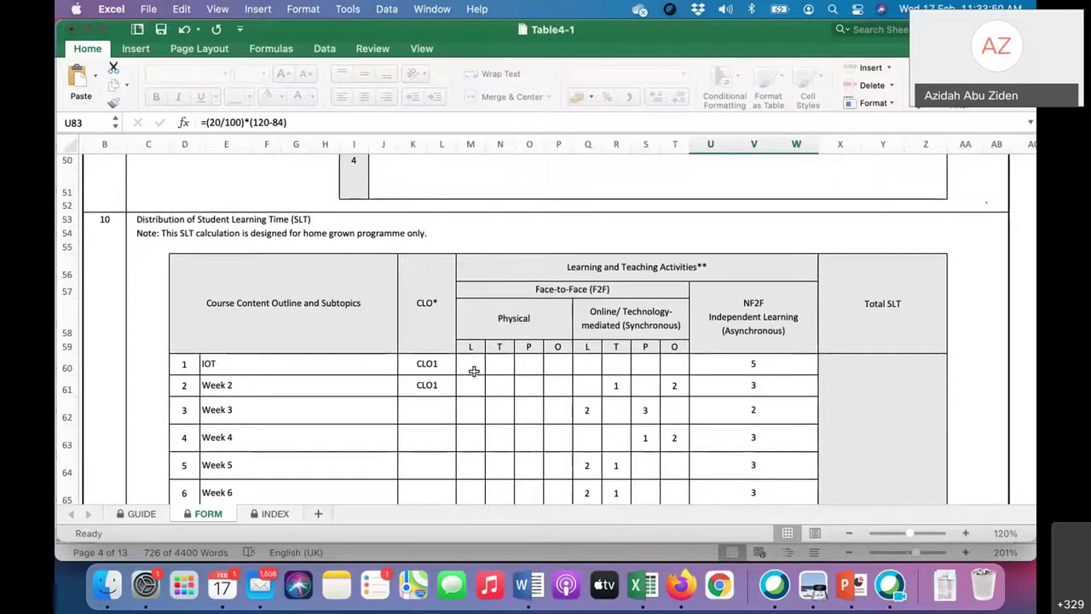
pyautogui.scroll(-1, 510, 355)
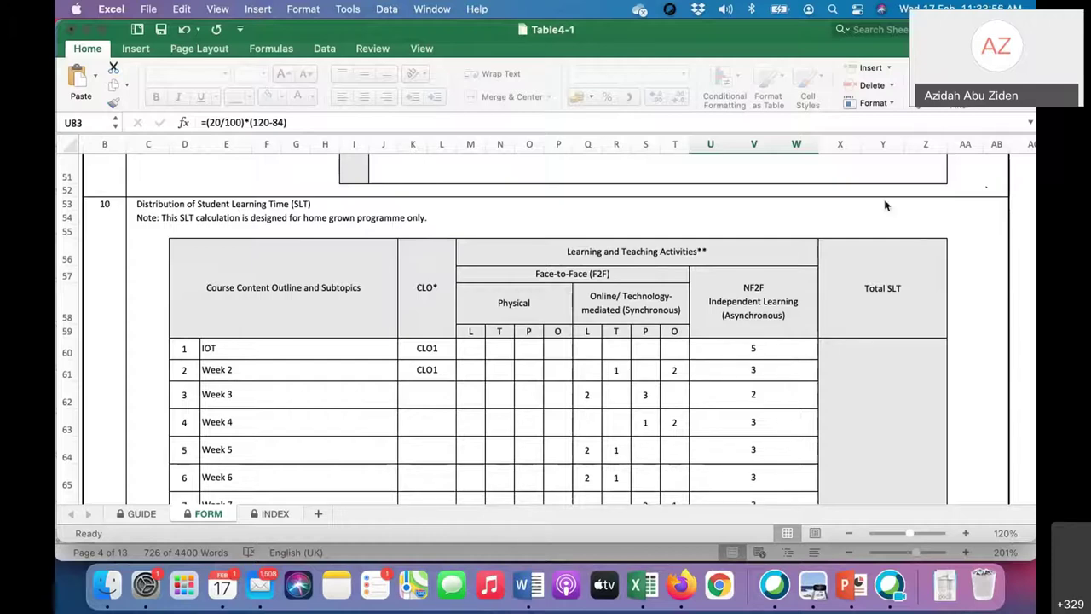
pyautogui.click(613, 368)
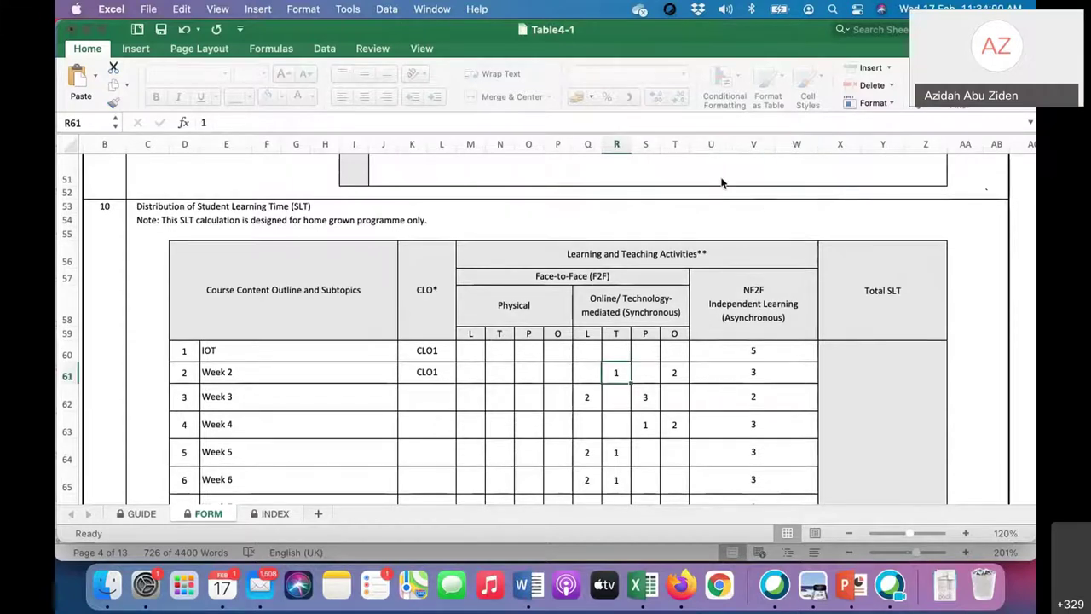
pyautogui.click(582, 355)
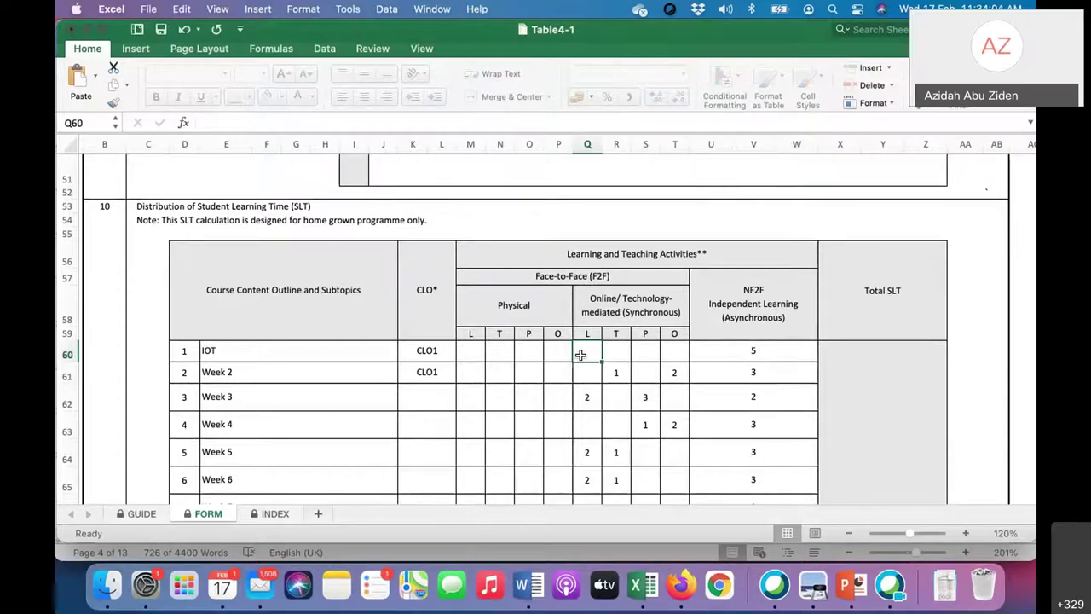
pyautogui.write('1')
pyautogui.press('Tab')
pyautogui.click(592, 352)
pyautogui.write('2')
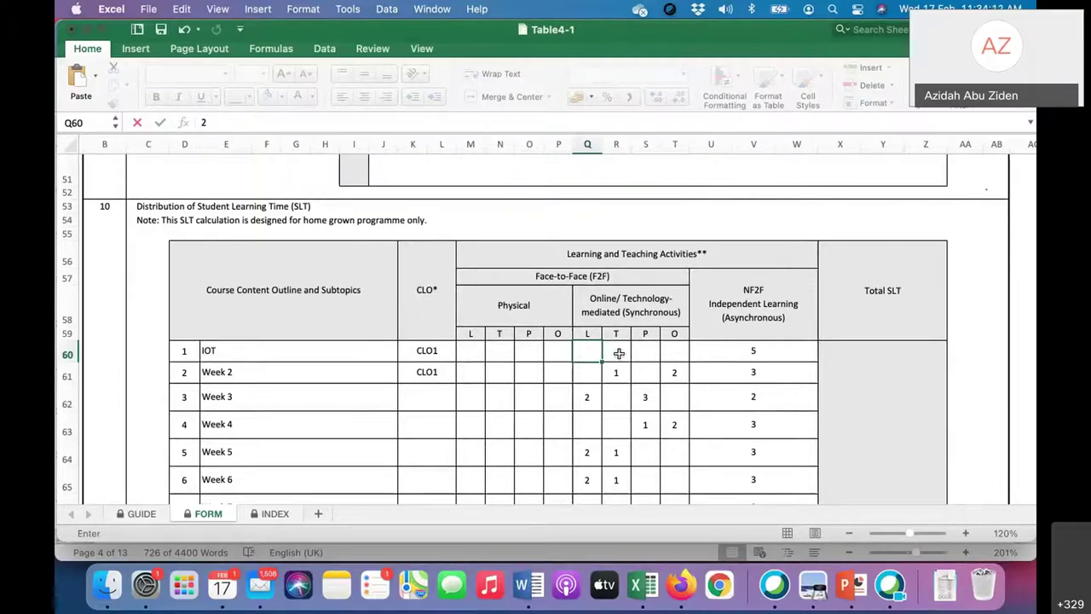
# Set the IOT row's online tutorial hours to 2 and its NF2F independent learning hours to 4
pyautogui.click(619, 353)
pyautogui.write('2')
pyautogui.click(646, 372)
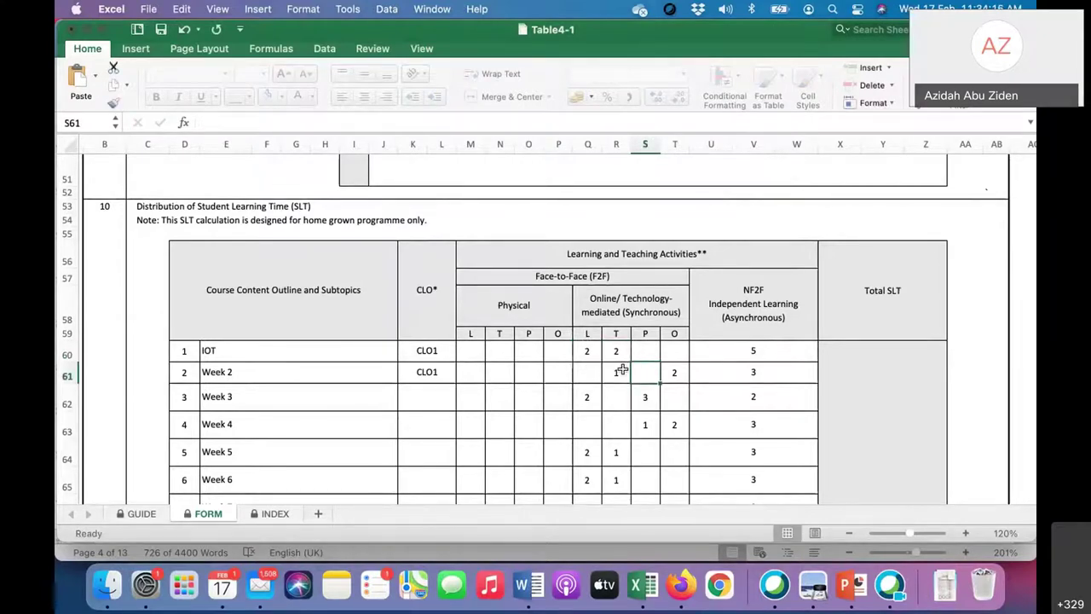
pyautogui.click(766, 356)
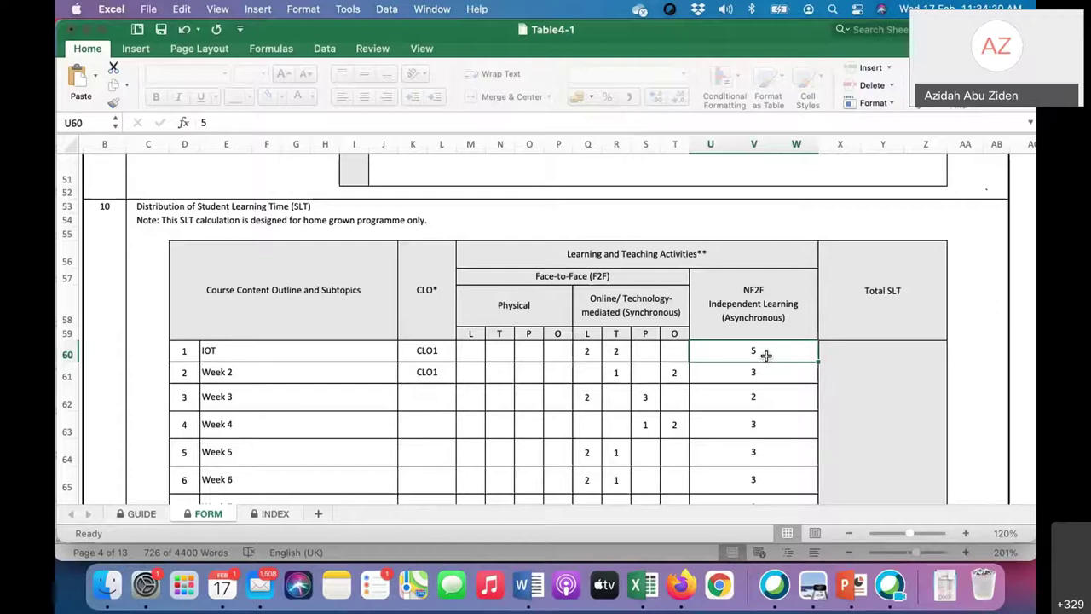
pyautogui.write('4')
pyautogui.press('Return')
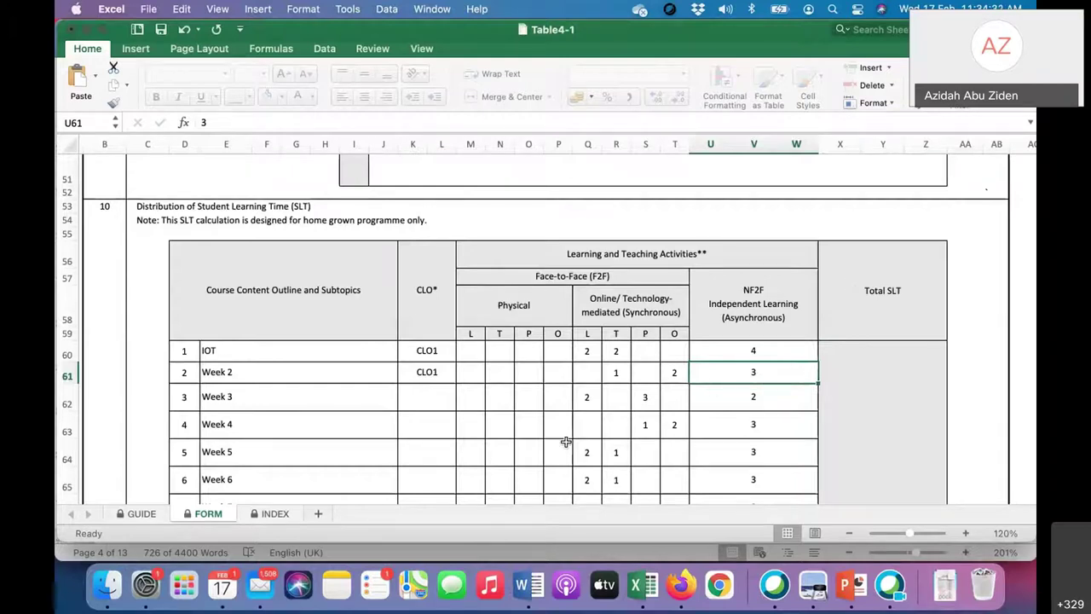
# Check the course content subtotal SLT against the weekly face-to-face and NF2F hours
pyautogui.scroll(-6, 674, 418)
pyautogui.scroll(-5, 693, 409)
pyautogui.scroll(4, 724, 417)
pyautogui.hscroll(-1, 755, 422)
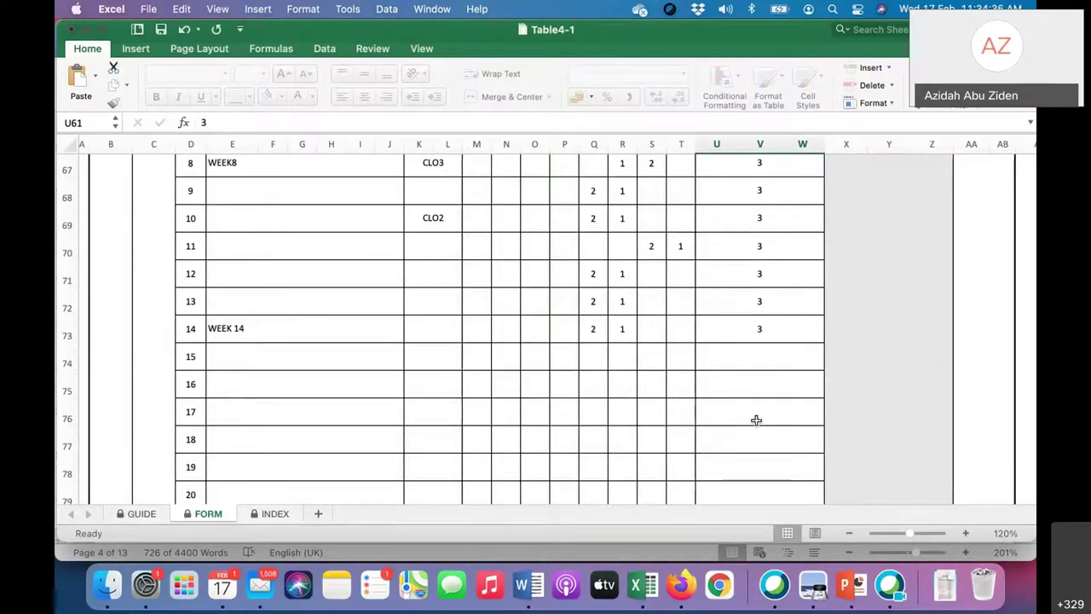
pyautogui.scroll(-2, 755, 420)
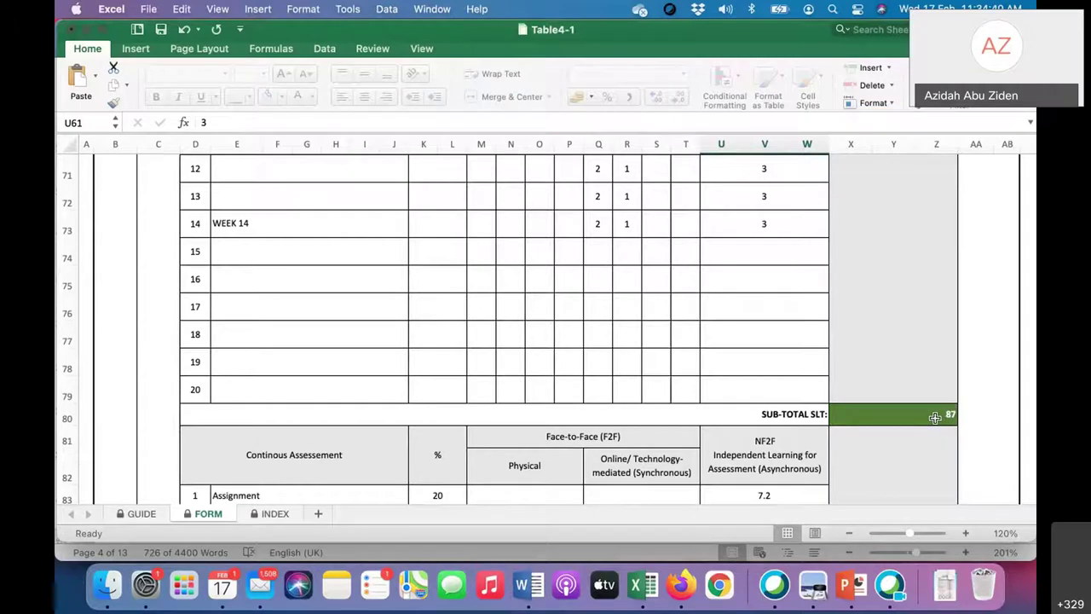
pyautogui.scroll(1, 502, 289)
pyautogui.scroll(6, 520, 294)
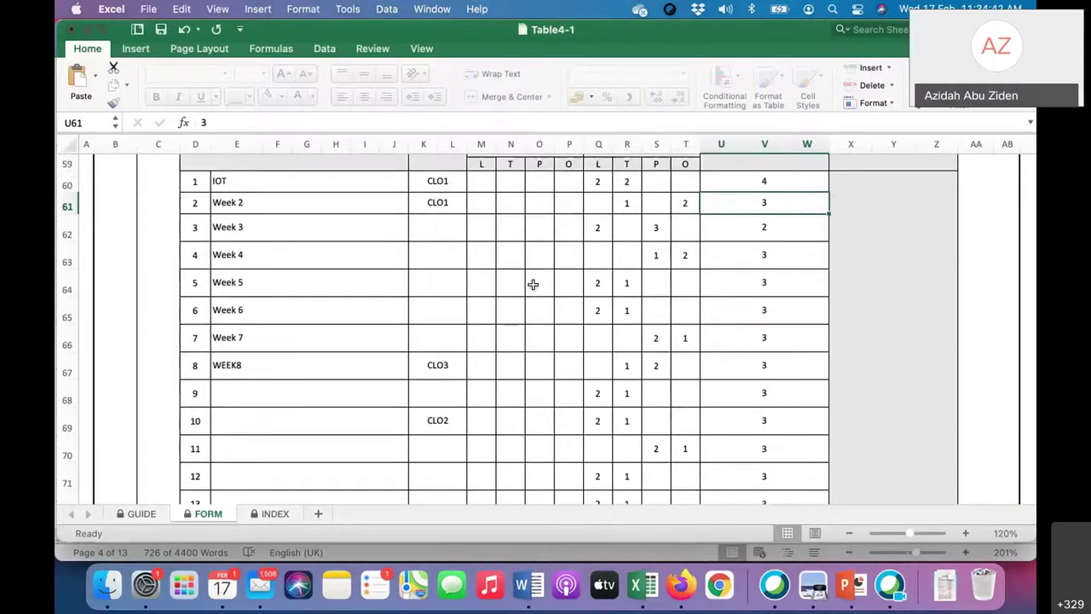
pyautogui.scroll(-2, 530, 284)
pyautogui.scroll(4, 574, 295)
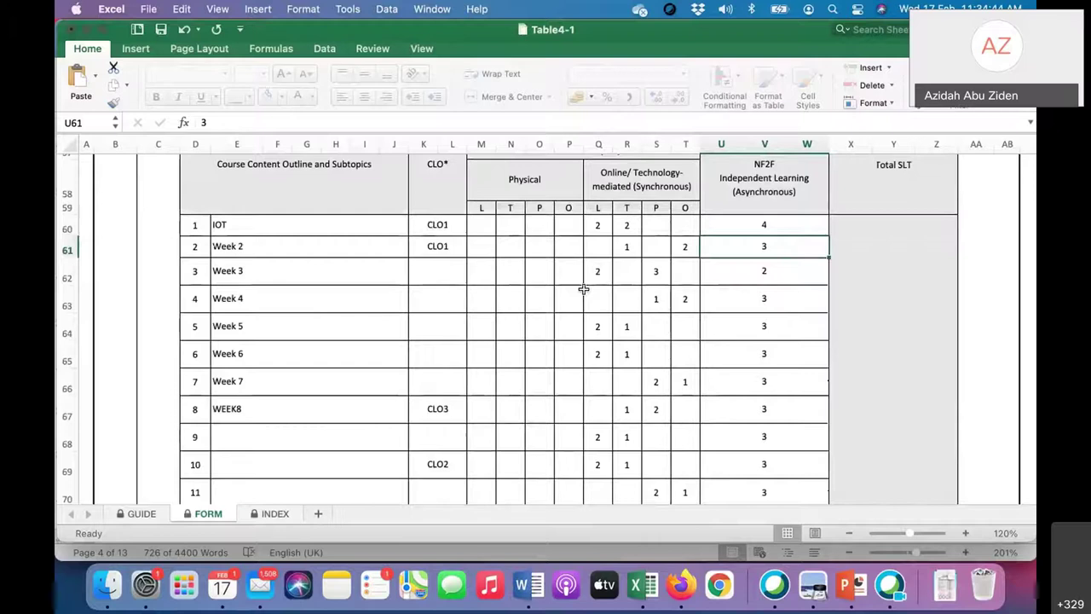
pyautogui.scroll(-10, 628, 353)
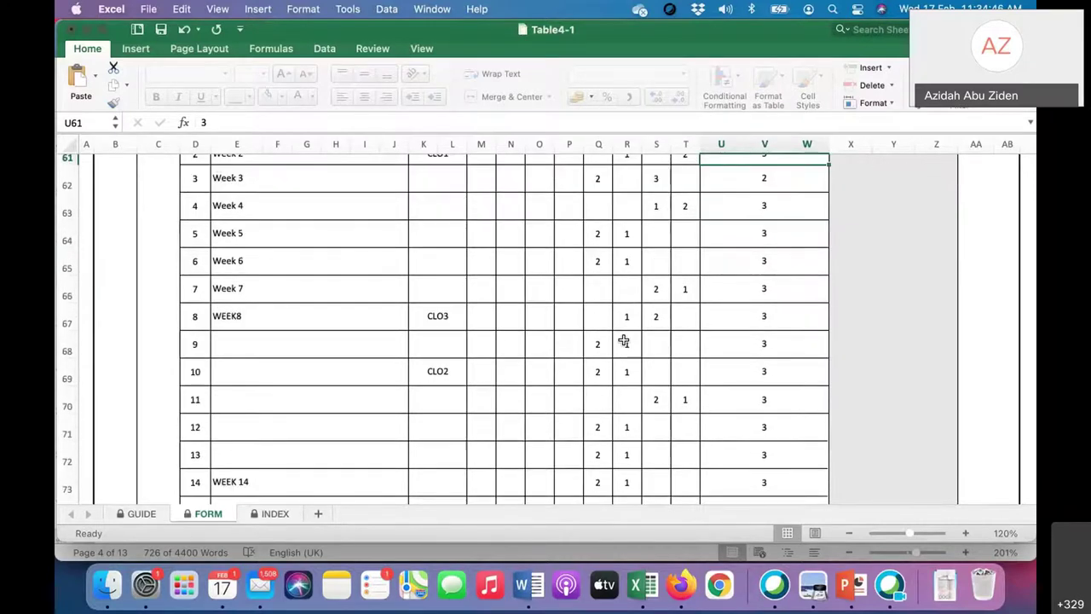
pyautogui.scroll(3, 909, 392)
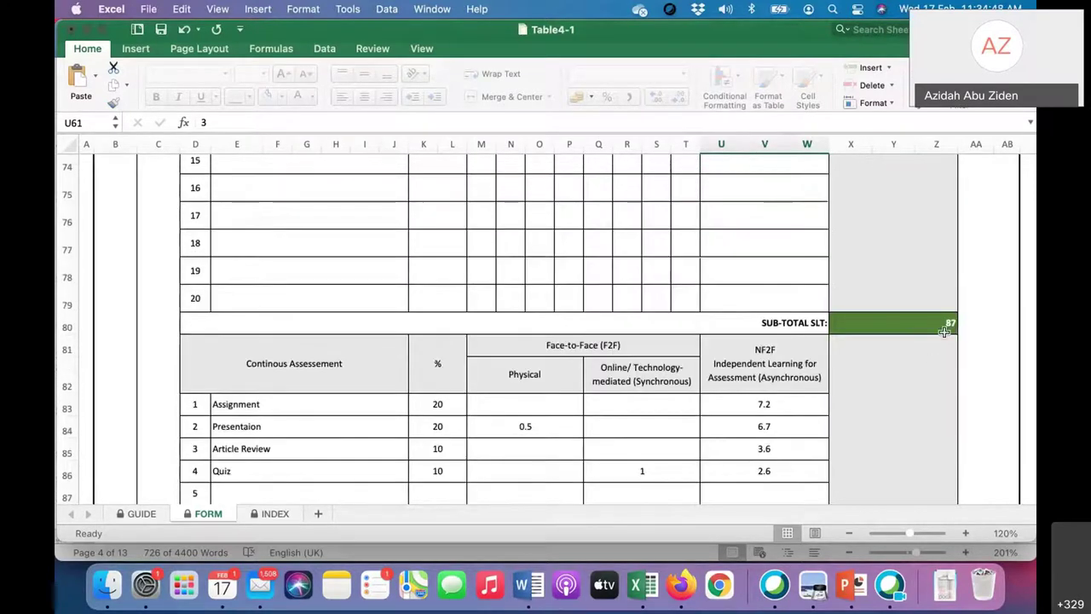
pyautogui.hscroll(1, 944, 327)
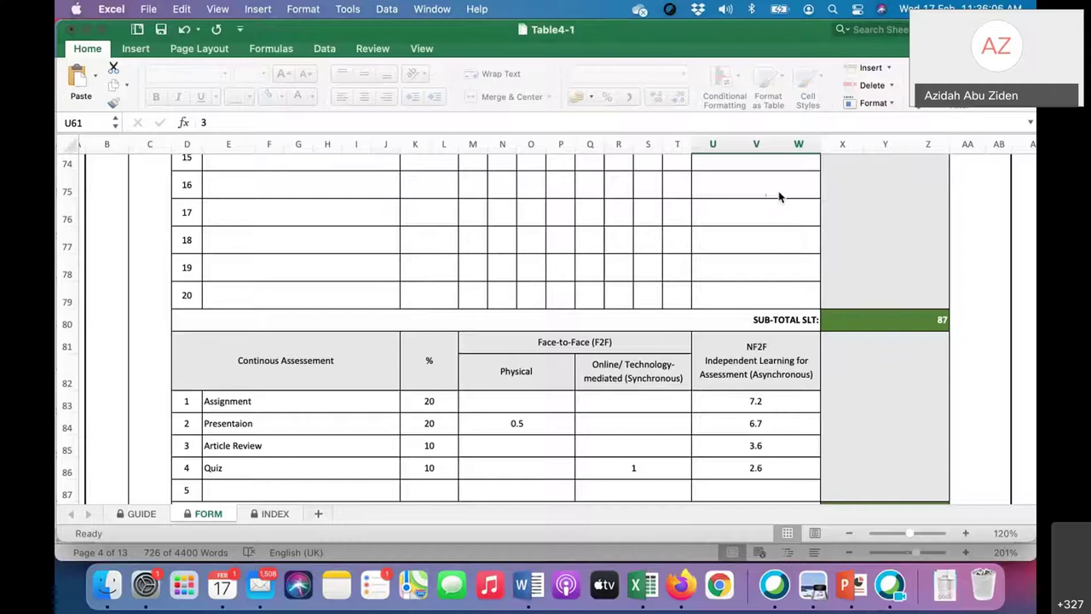
# Set the IOT row's online synchronous tutorial hours to 1
pyautogui.click(526, 232)
pyautogui.scroll(5, 525, 231)
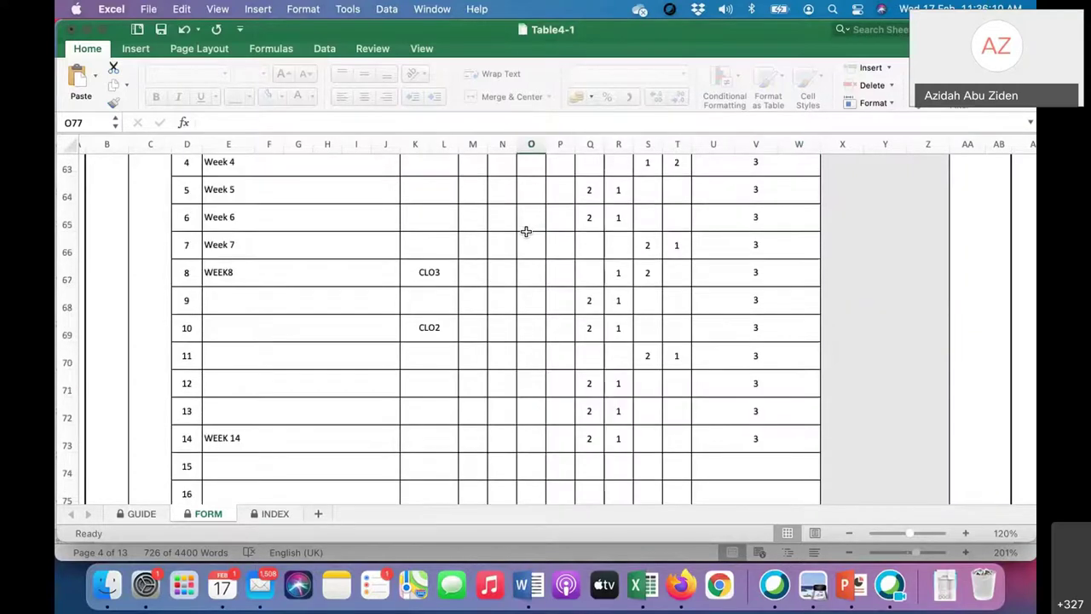
pyautogui.scroll(4, 526, 232)
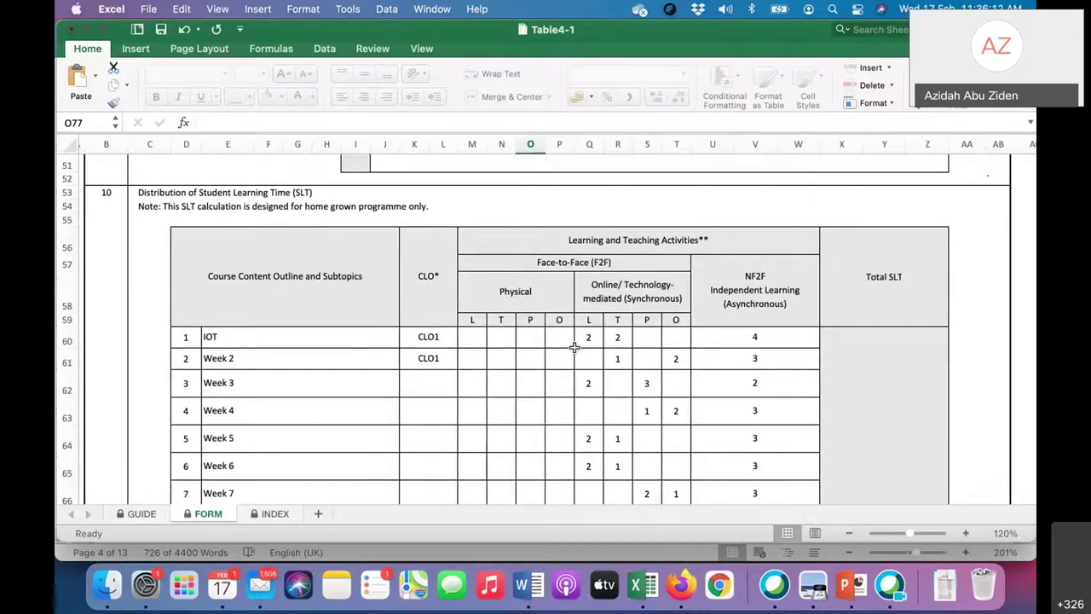
pyautogui.click(623, 344)
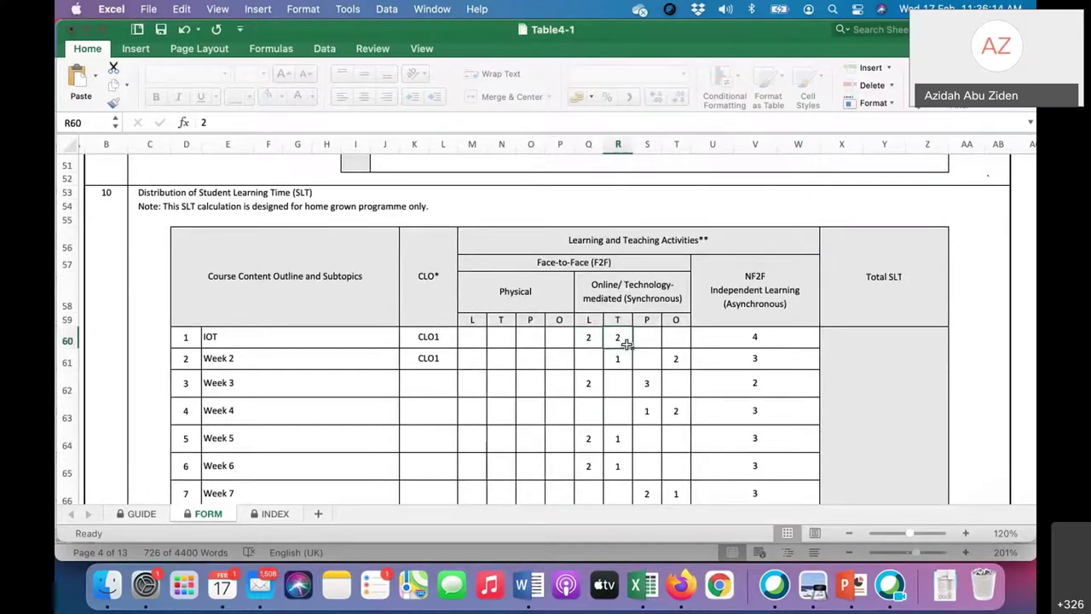
pyautogui.press('Left')
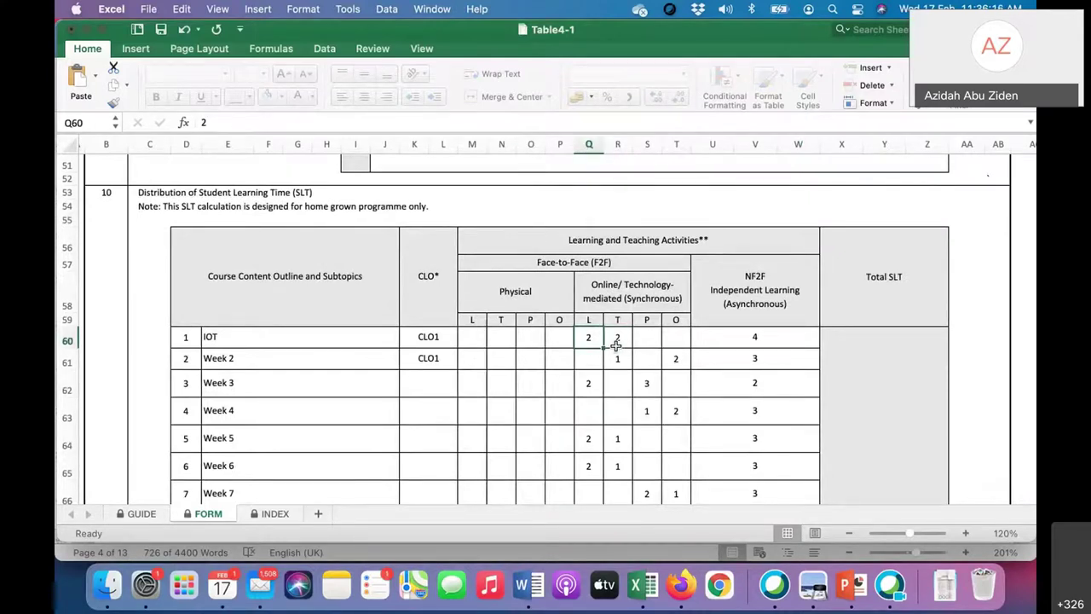
pyautogui.click(615, 344)
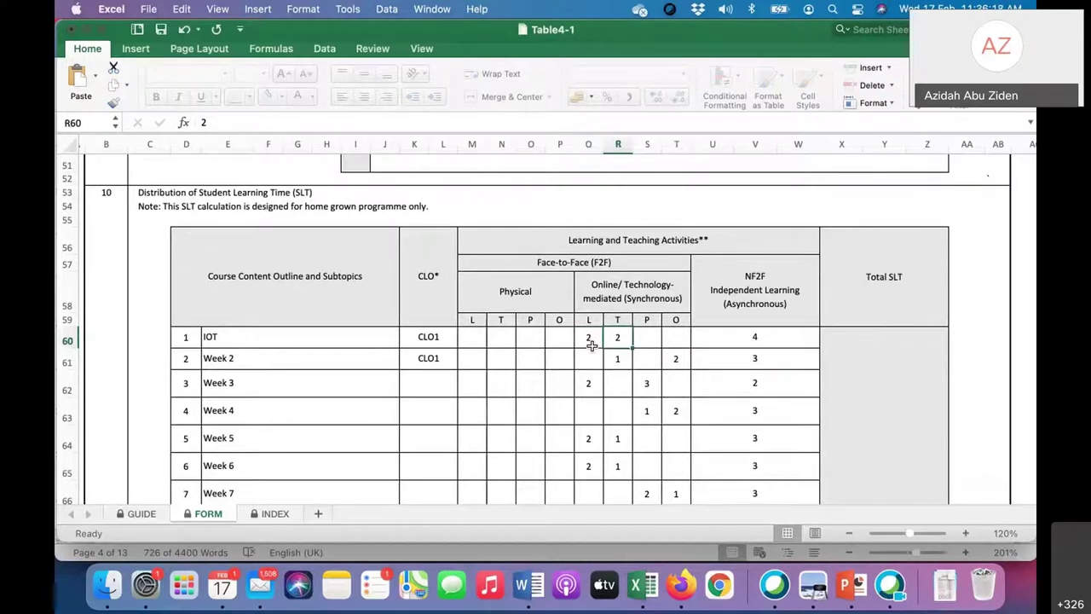
pyautogui.scroll(1, 596, 346)
pyautogui.click(589, 390)
pyautogui.click(616, 385)
pyautogui.write('1')
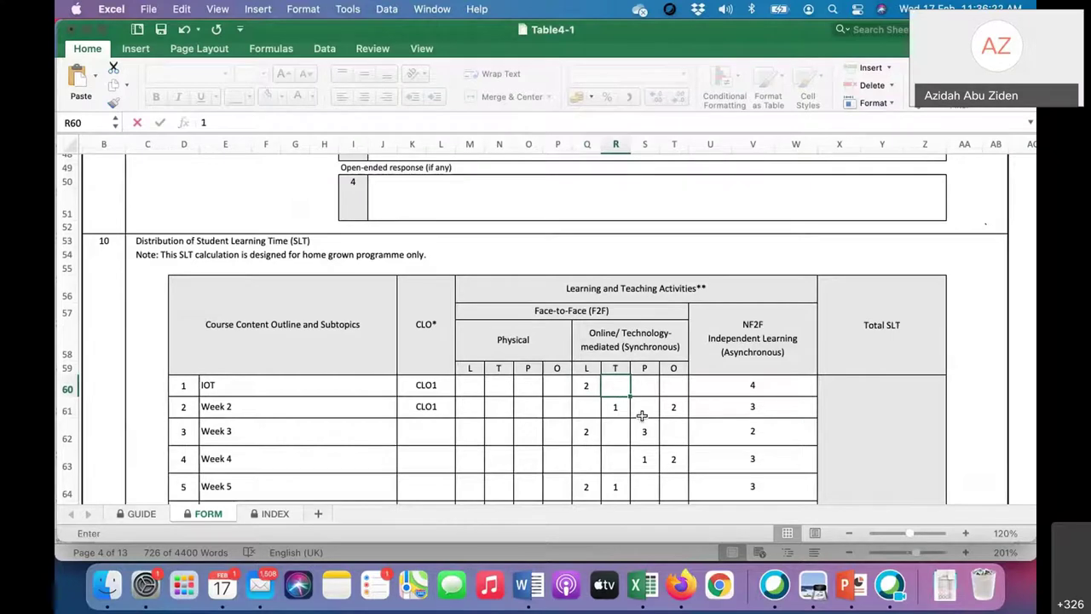
pyautogui.click(642, 411)
# Set the IOT row's NF2F independent learning hours to 5
pyautogui.click(755, 386)
pyautogui.write('5')
pyautogui.press('Return')
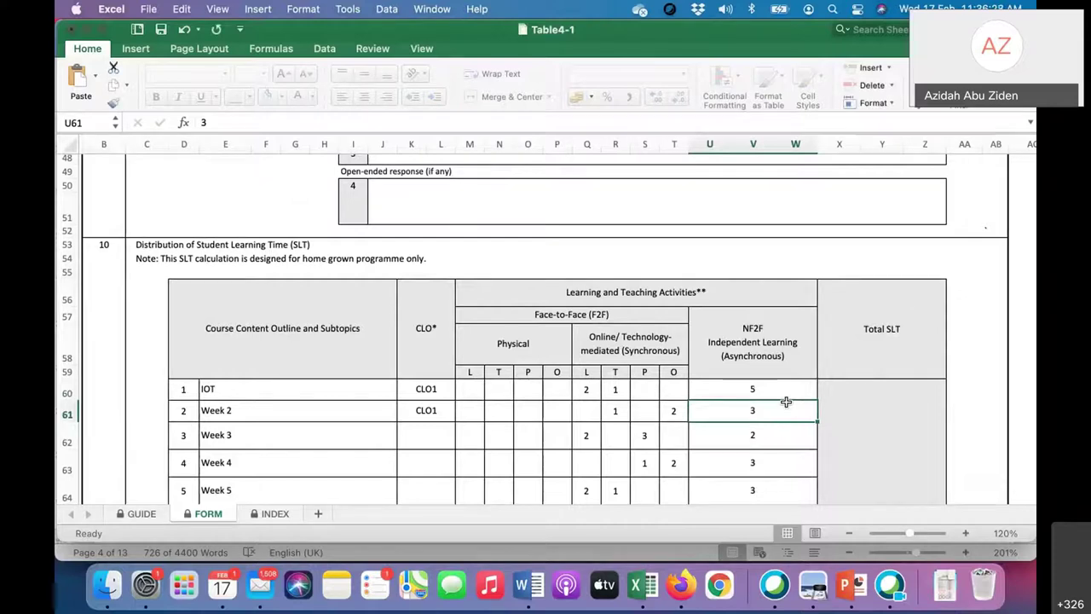
# Review the weekly online face-to-face and NF2F independent learning hours from the IOT row through Week 14
pyautogui.scroll(-3, 600, 406)
pyautogui.scroll(-10, 601, 407)
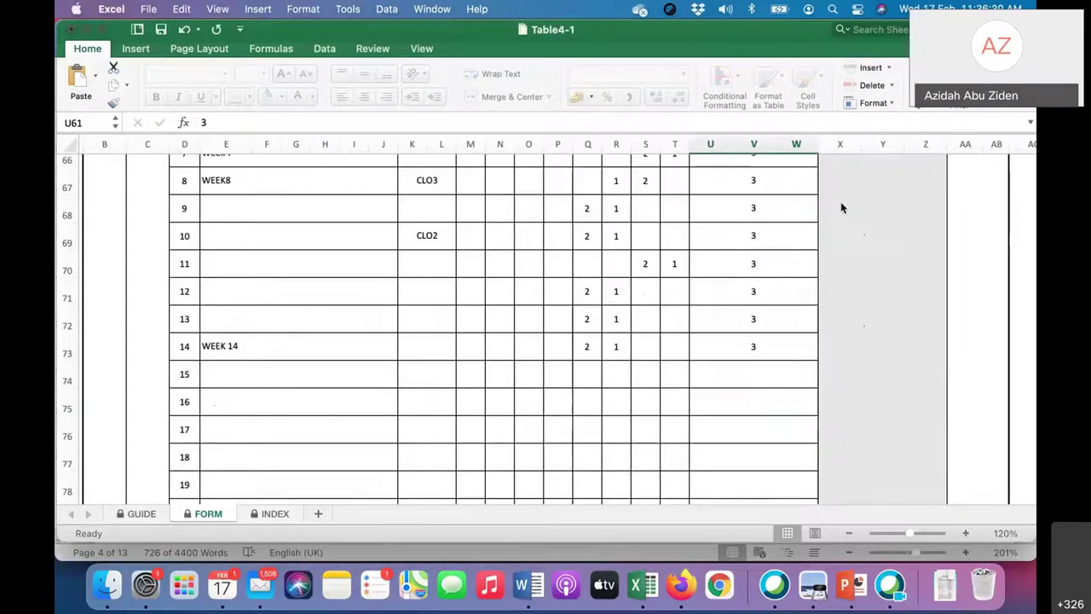
pyautogui.click(761, 403)
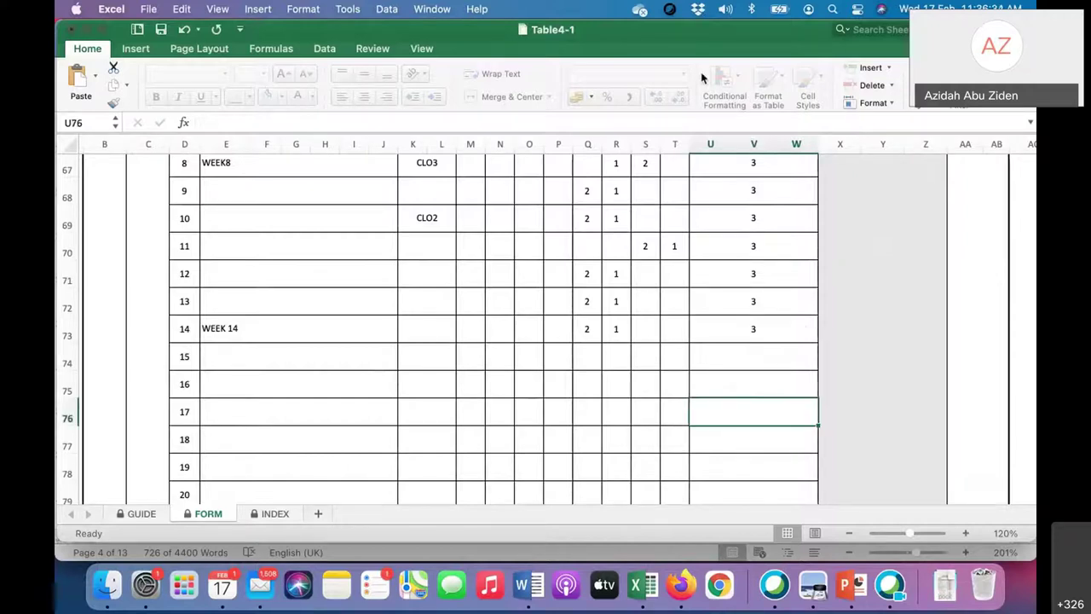
pyautogui.scroll(15, 651, 333)
pyautogui.scroll(2, 650, 335)
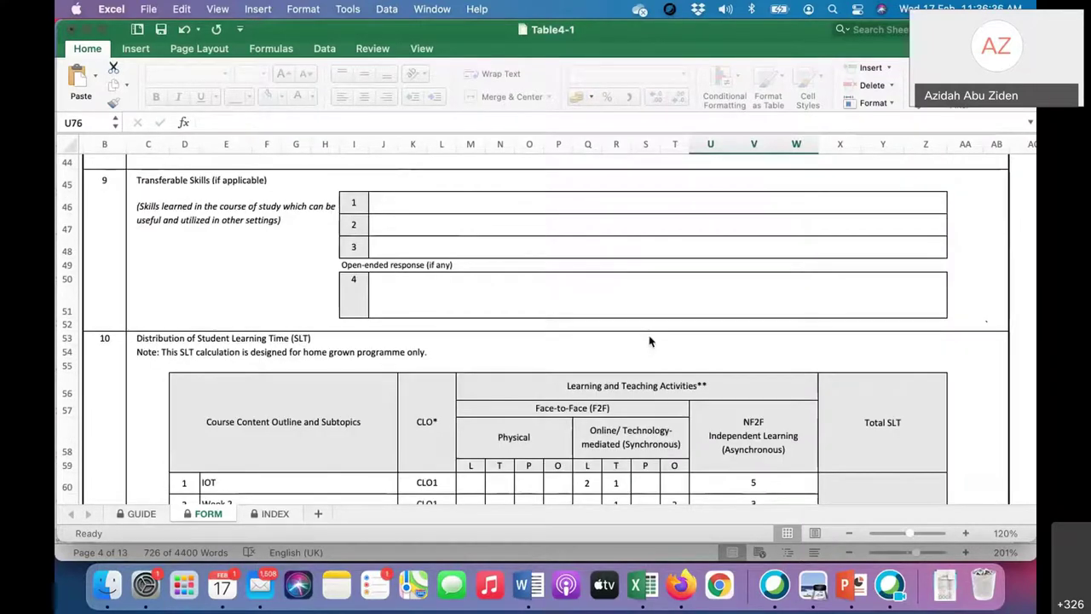
pyautogui.scroll(-2, 651, 336)
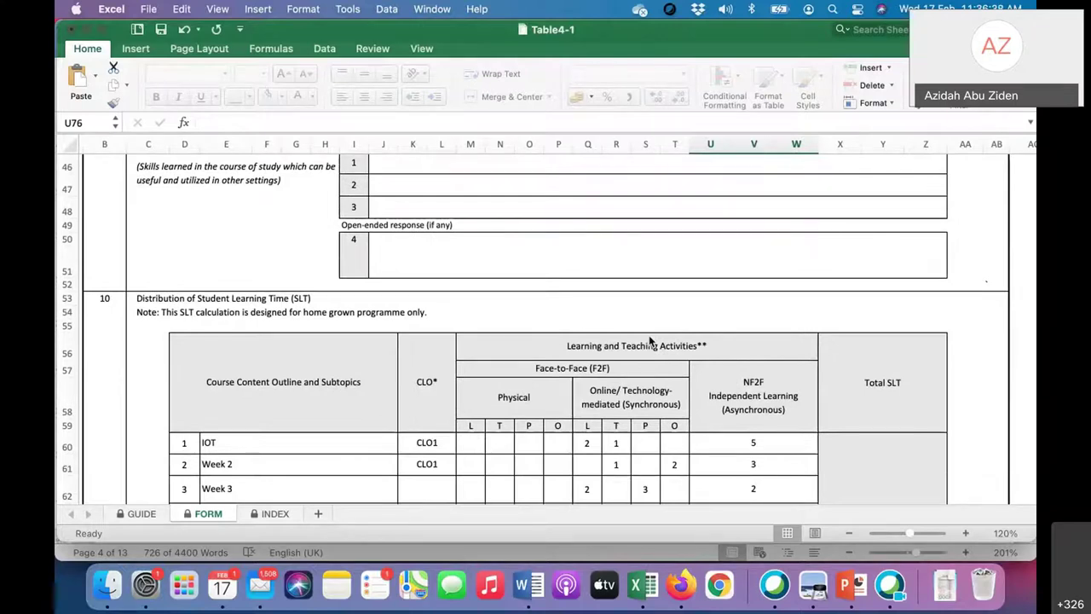
pyautogui.scroll(-6, 650, 340)
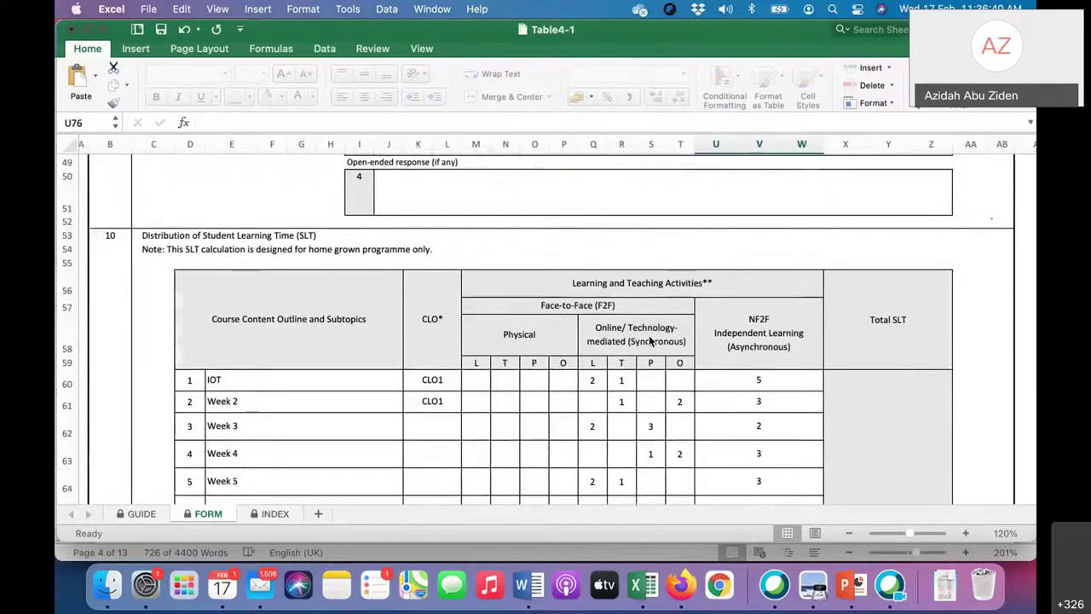
pyautogui.scroll(-1, 650, 341)
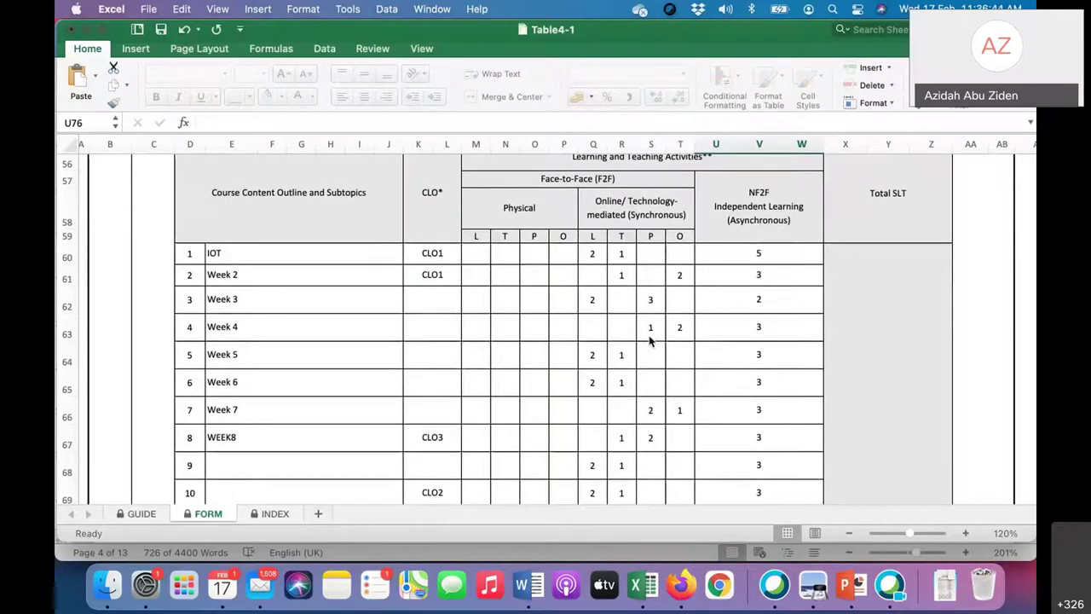
pyautogui.scroll(-1, 649, 340)
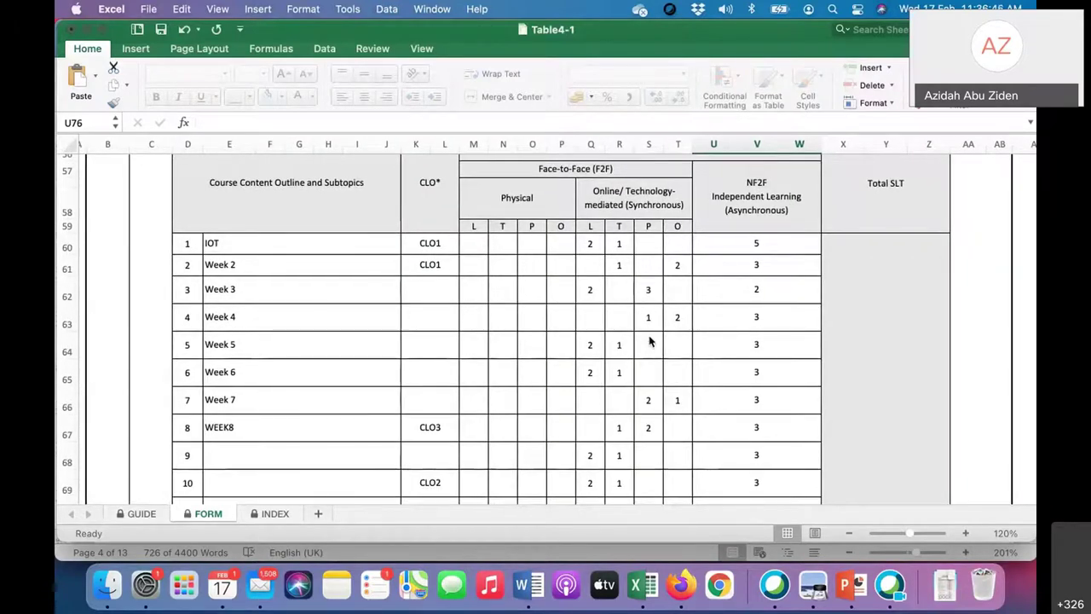
pyautogui.scroll(1, 650, 340)
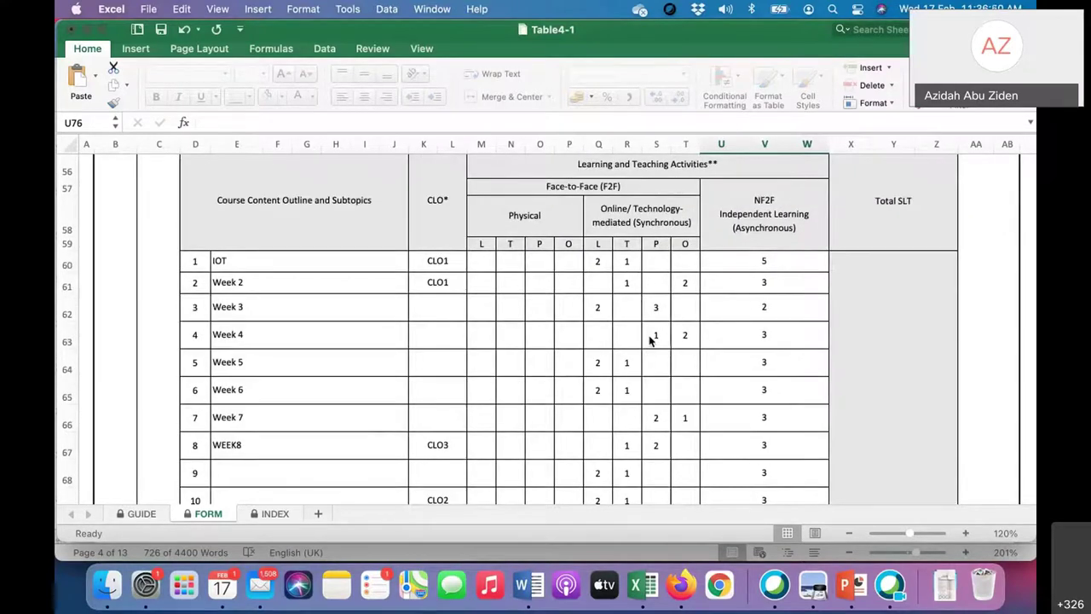
# Clear the IOT row's online synchronous lecture and tutorial hours
pyautogui.click(597, 265)
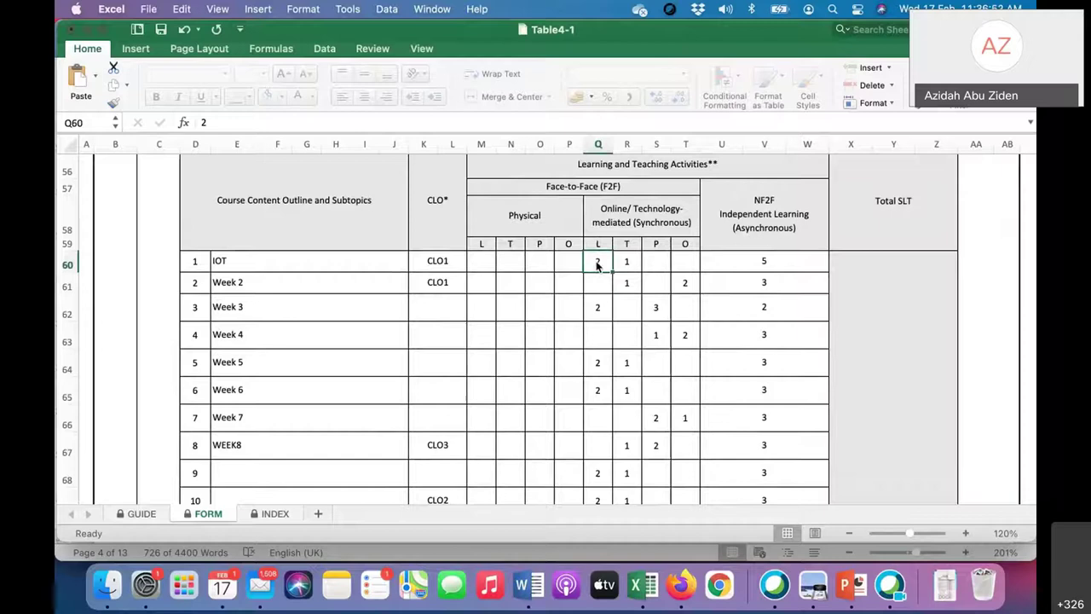
pyautogui.click(769, 269)
pyautogui.click(602, 263)
pyautogui.press('BackSpace')
pyautogui.click(630, 267)
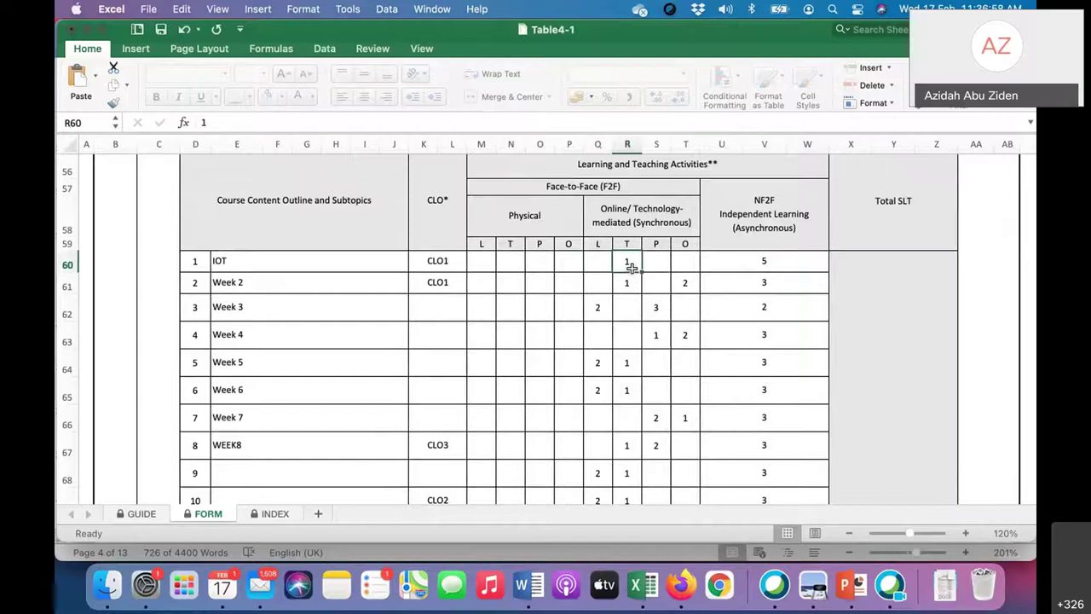
pyautogui.press('BackSpace')
pyautogui.click(678, 278)
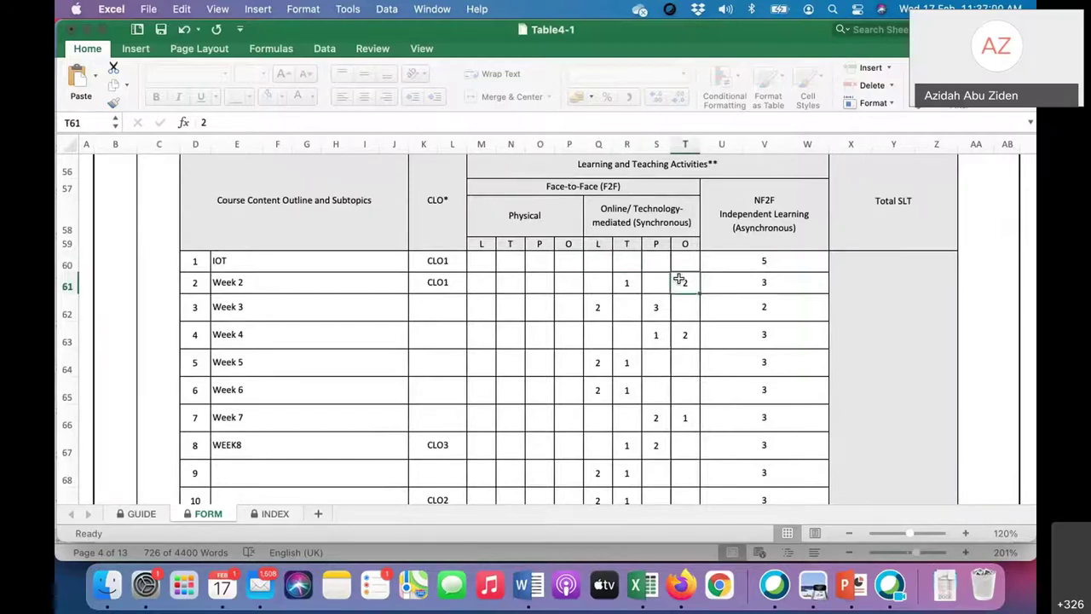
# Set the IOT row's NF2F independent learning hours to 8 and check the course content subtotal SLT
pyautogui.click(766, 264)
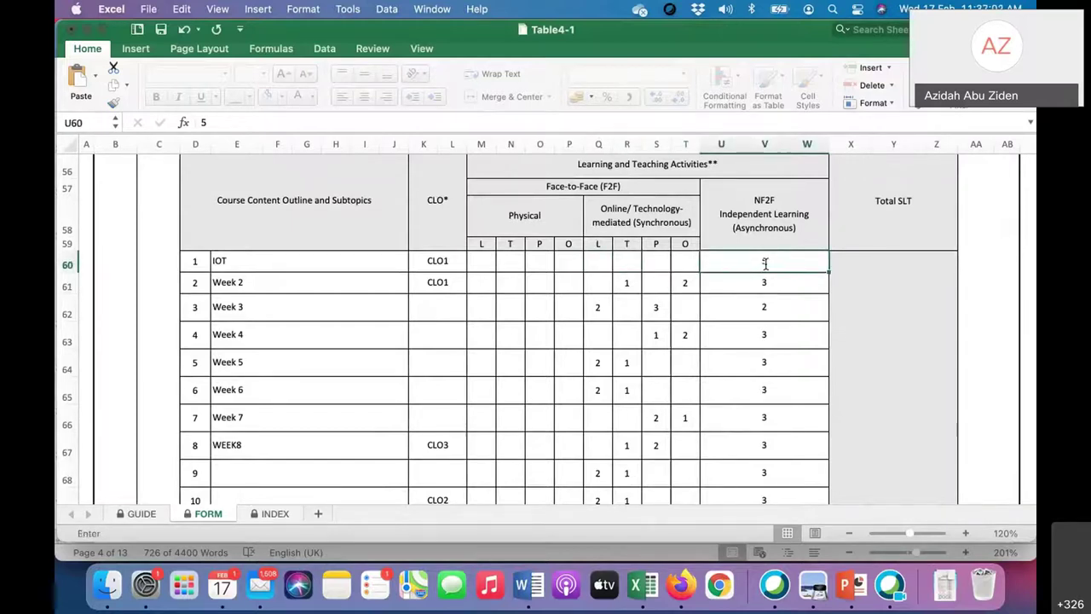
pyautogui.write('8')
pyautogui.press('Return')
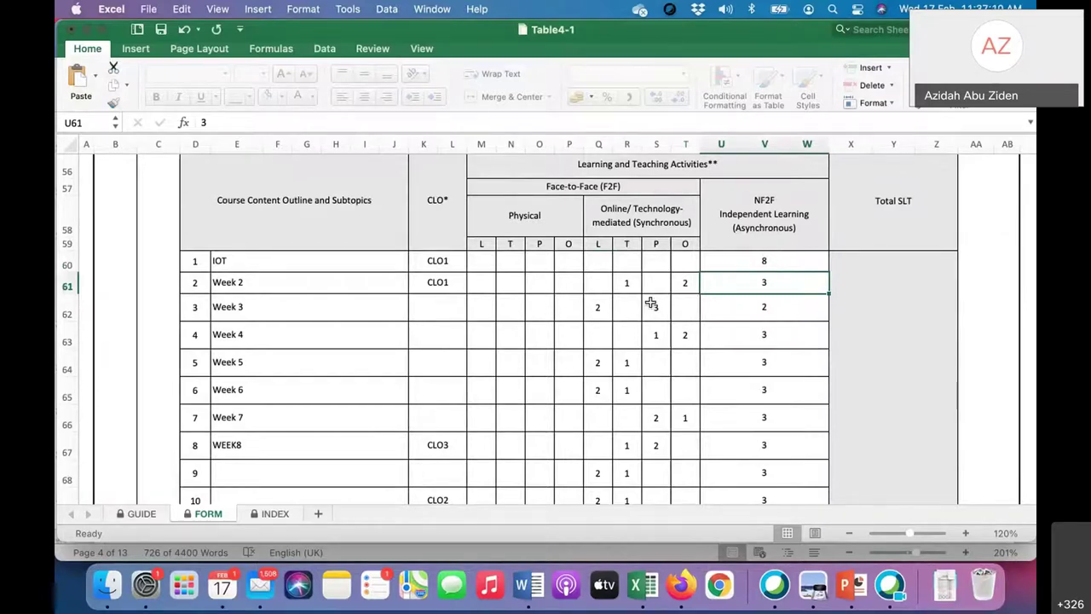
pyautogui.scroll(-10, 650, 303)
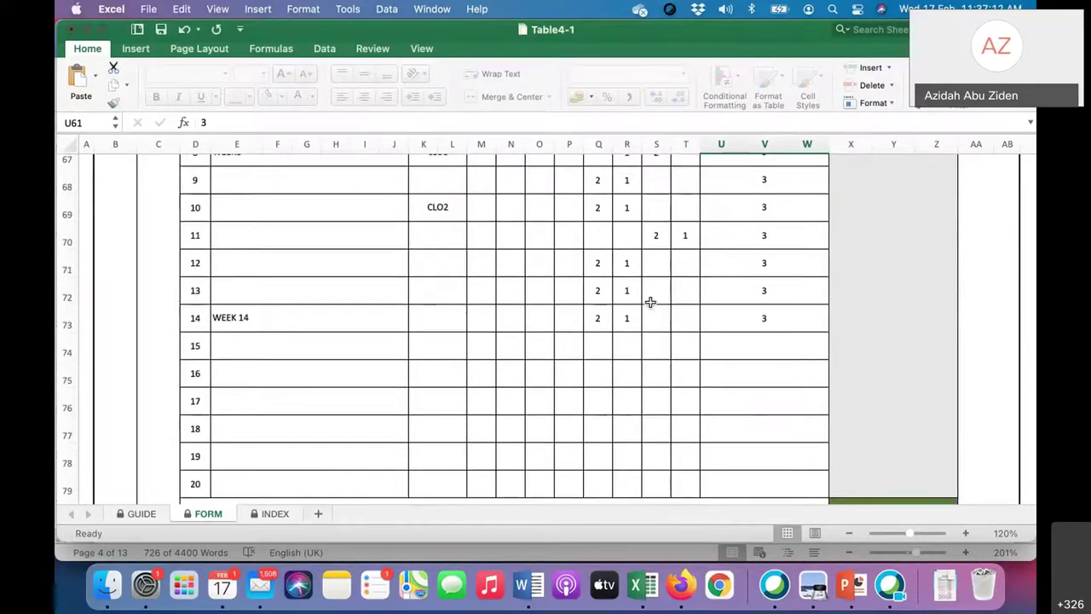
pyautogui.scroll(-4, 650, 303)
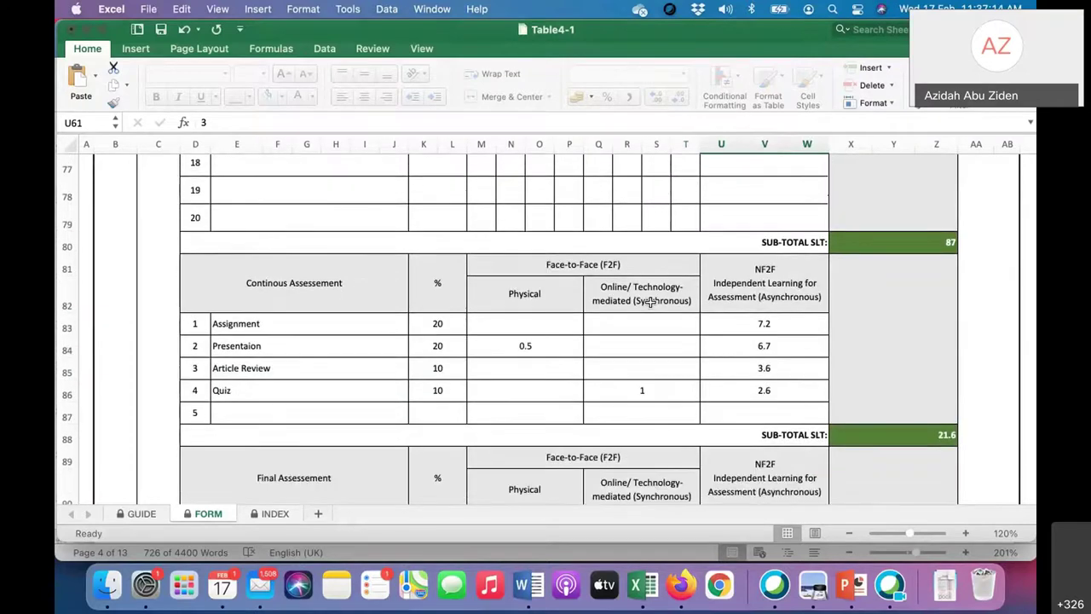
pyautogui.hscroll(-1, 947, 242)
pyautogui.scroll(2, 818, 285)
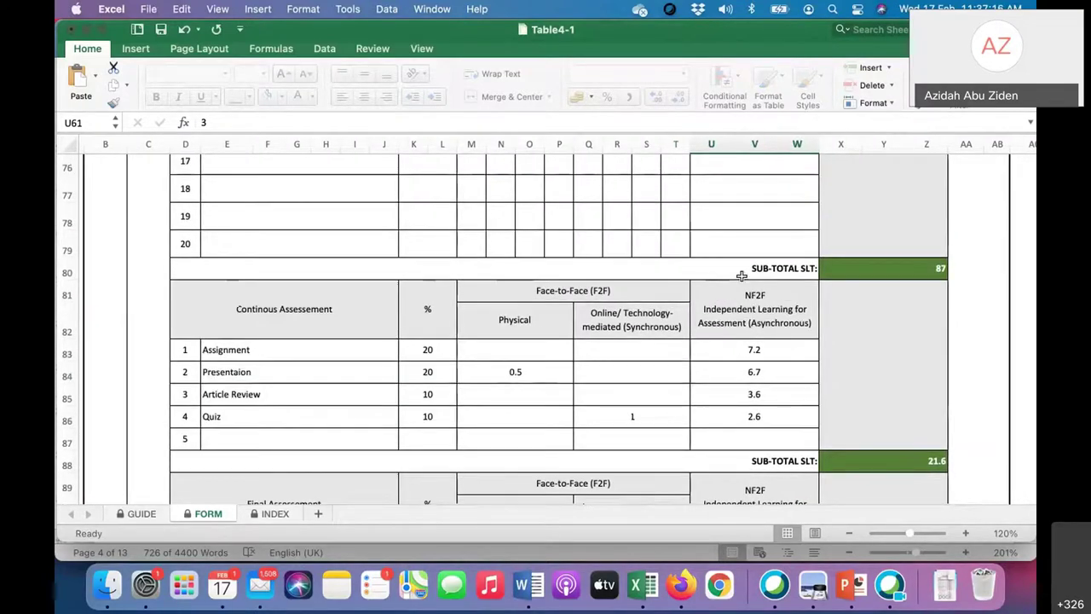
# Set the IOT row's online synchronous hours to 2 for lecture and 1 for tutorial, with 3 NF2F independent learning hours
pyautogui.scroll(12, 642, 276)
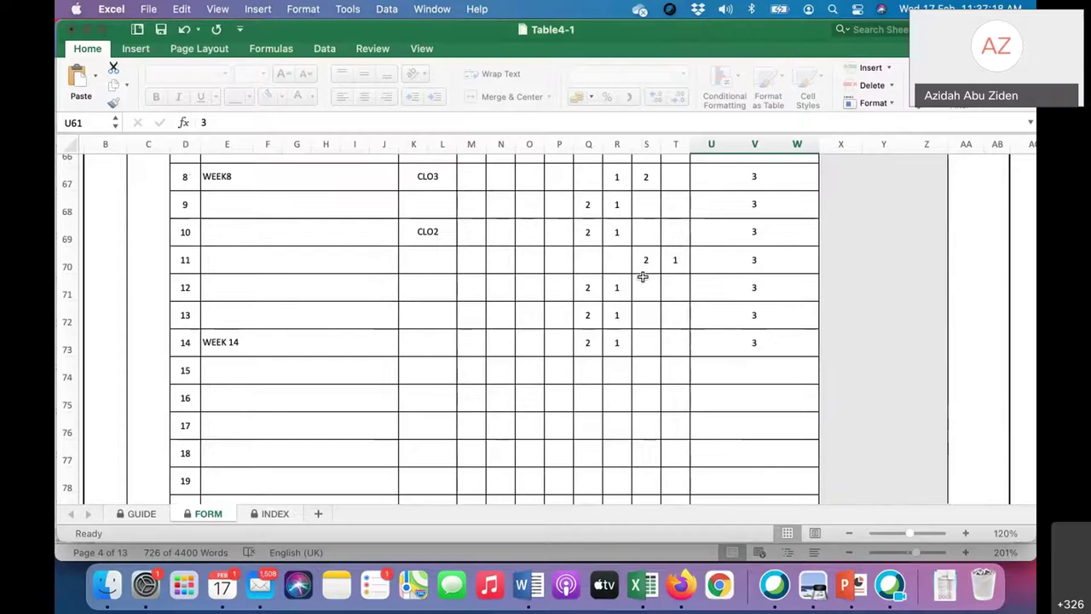
pyautogui.scroll(2, 642, 275)
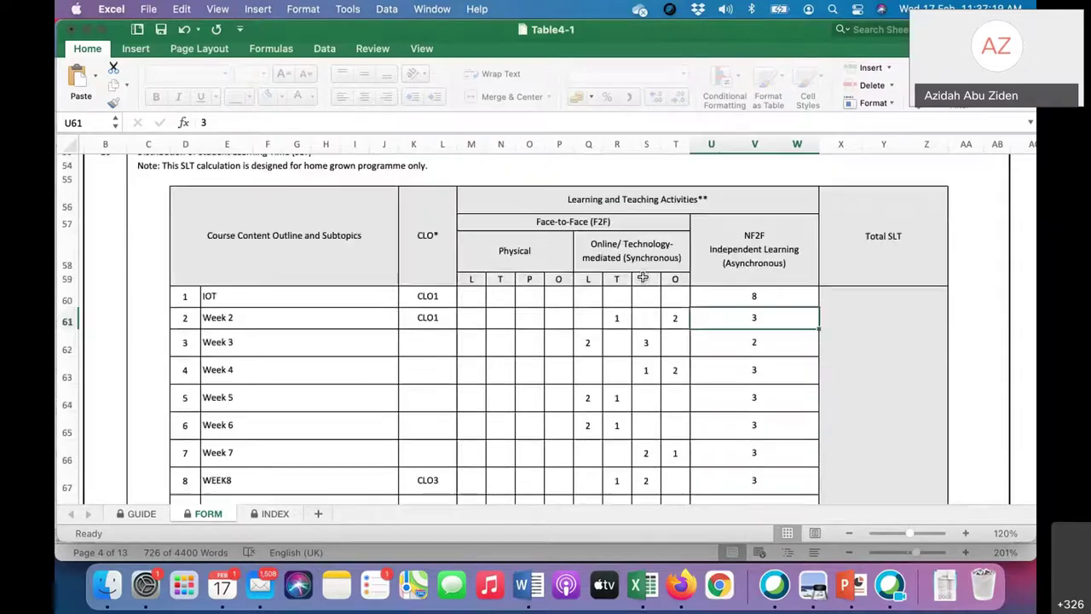
pyautogui.click(588, 295)
pyautogui.write('2')
pyautogui.click(623, 297)
pyautogui.write('1')
pyautogui.click(740, 298)
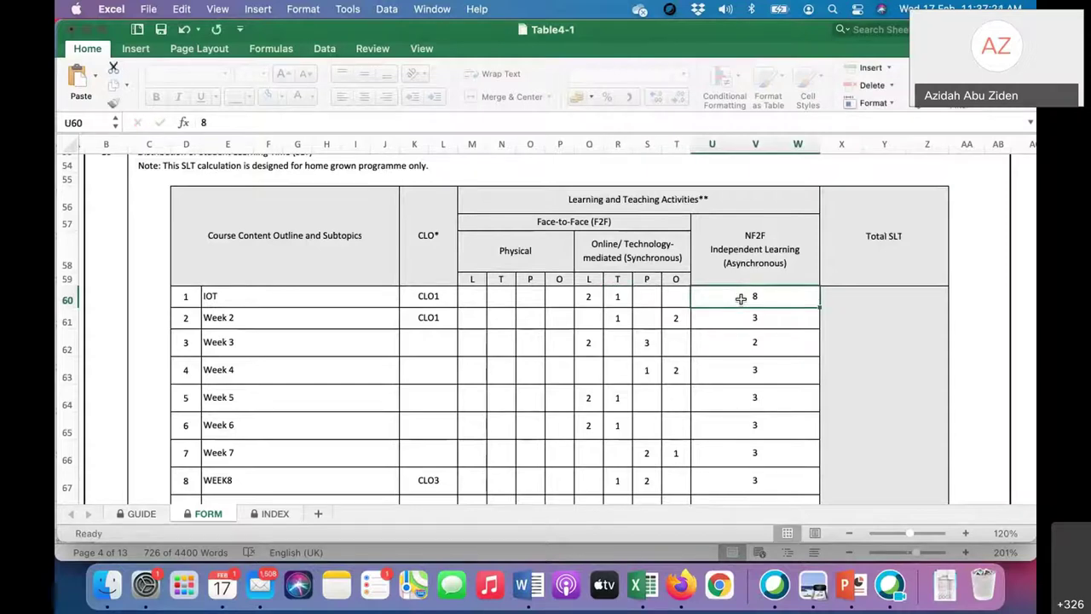
pyautogui.click(741, 340)
# Set the Week 3 row's online synchronous practical hours to 2
pyautogui.scroll(-5, 738, 333)
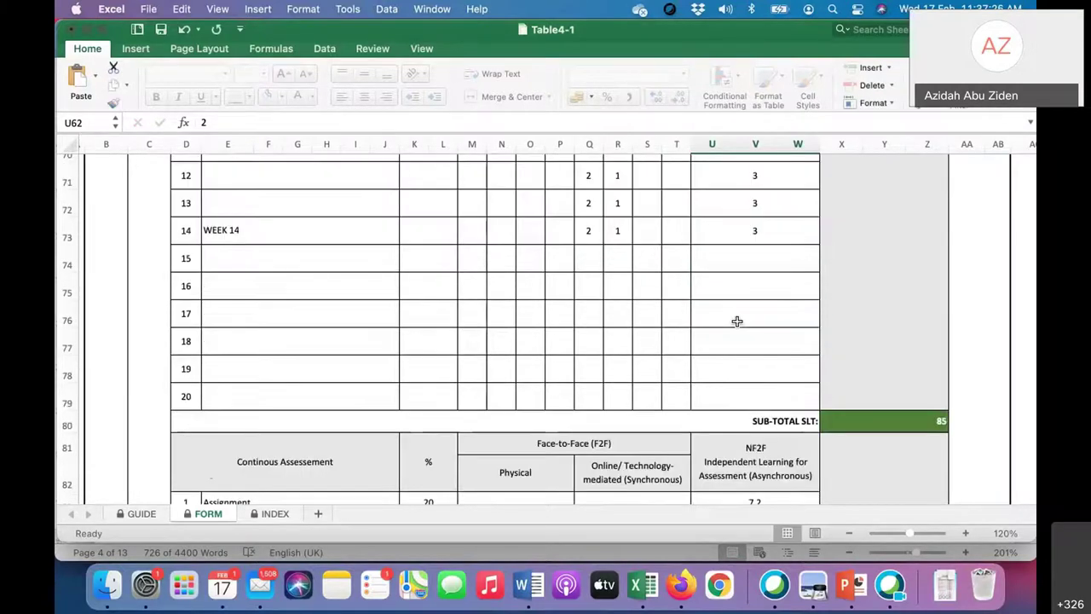
pyautogui.scroll(-2, 844, 341)
pyautogui.scroll(5, 401, 326)
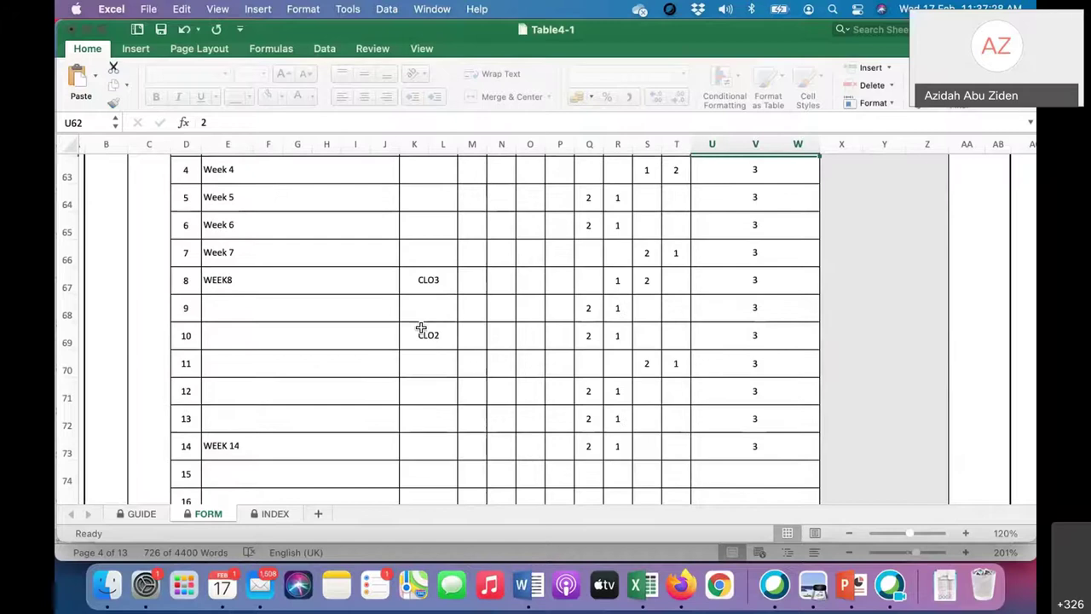
pyautogui.scroll(3, 420, 328)
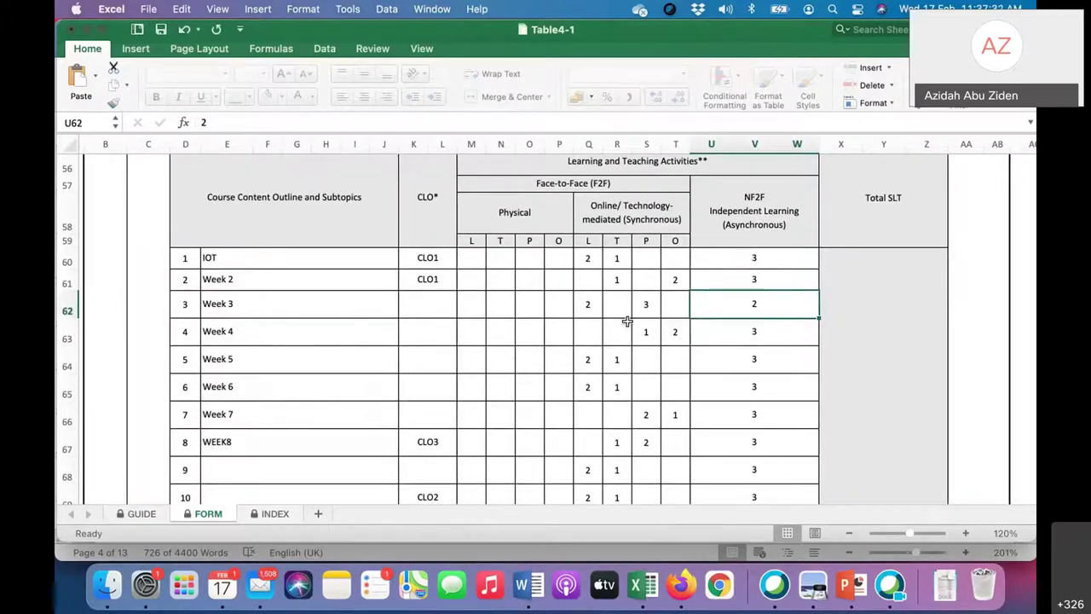
pyautogui.scroll(-2, 615, 303)
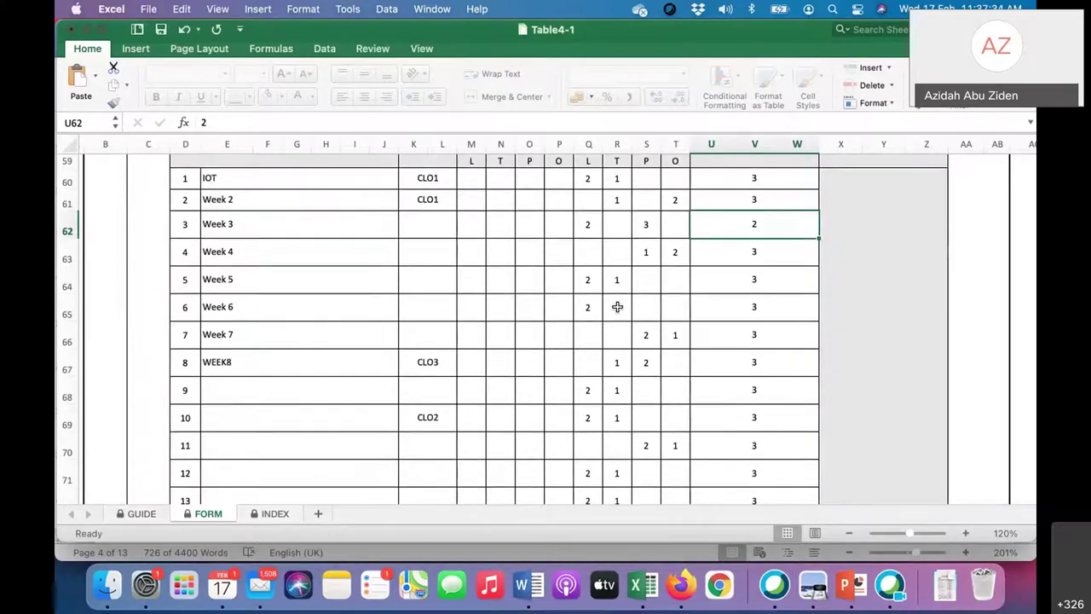
pyautogui.click(646, 275)
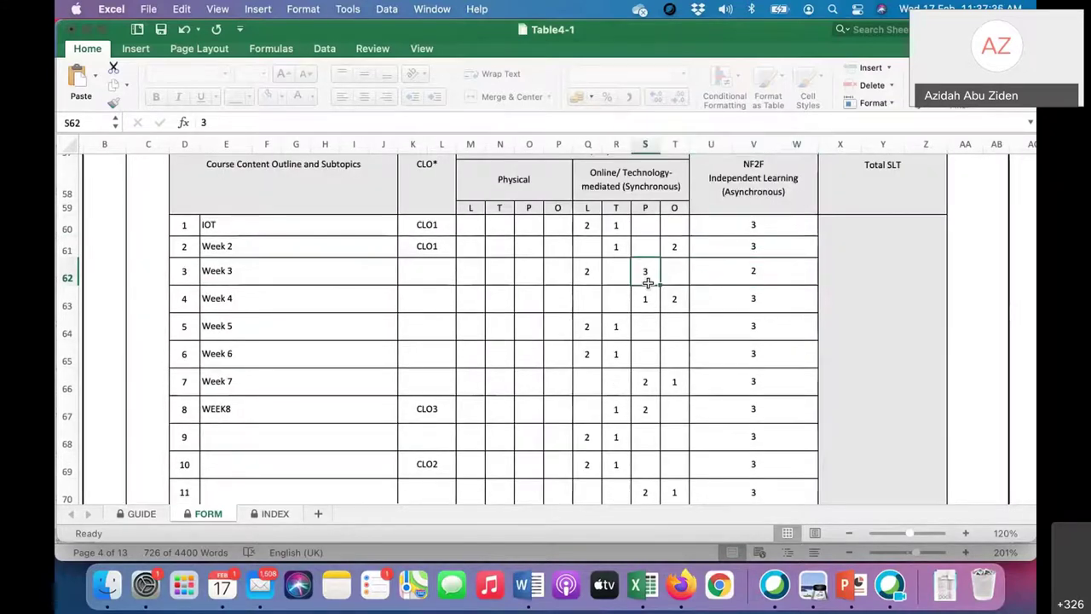
pyautogui.click(791, 304)
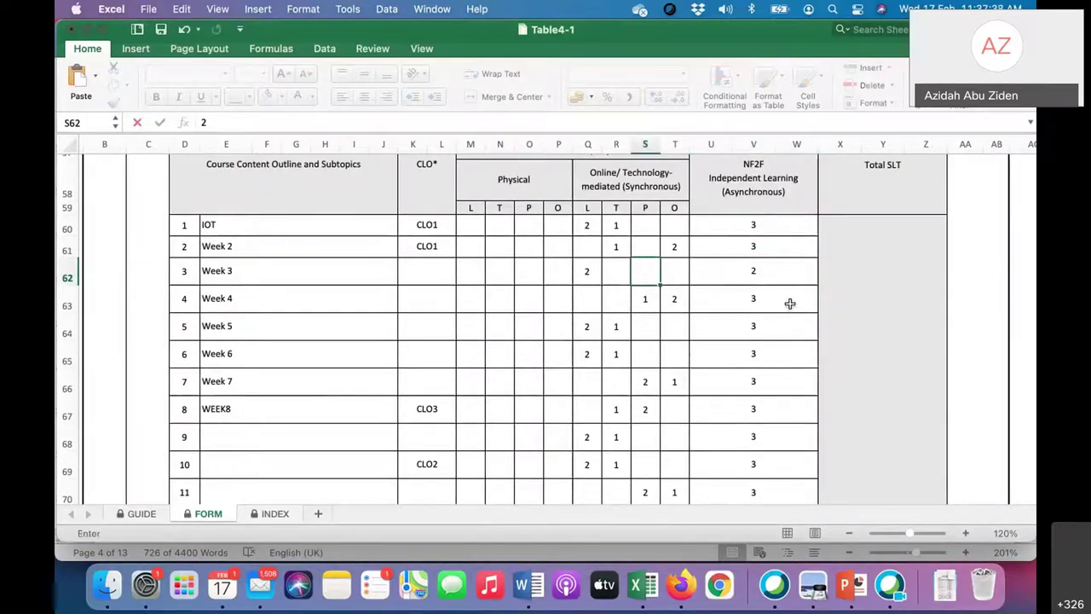
# Check the course content, continuous and final assessment subtotals against the assessment SLT, grand total SLT and component percentages
pyautogui.scroll(-5, 652, 384)
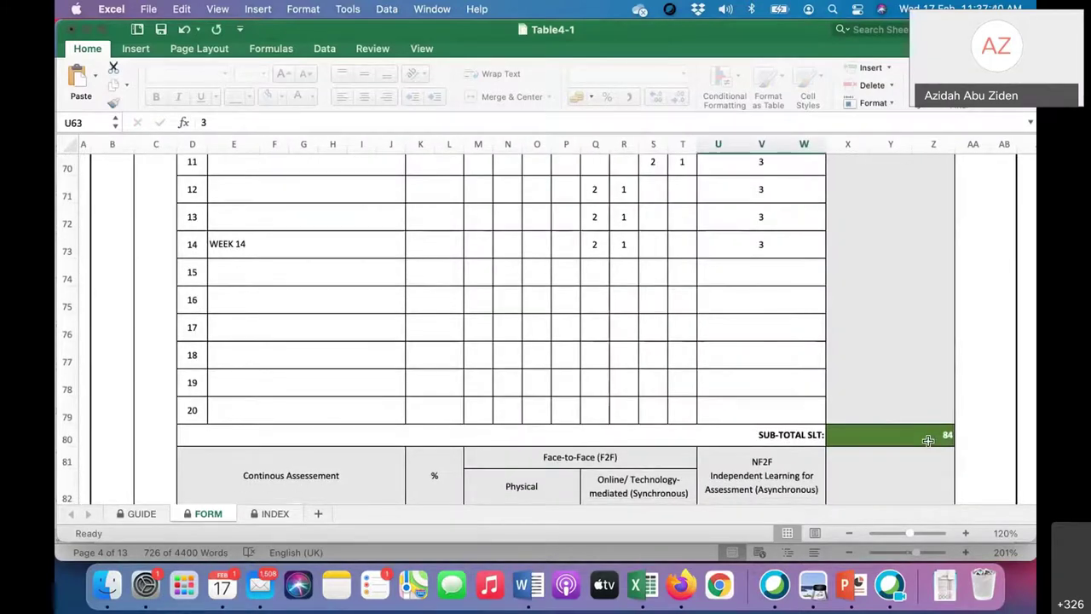
pyautogui.scroll(-1, 717, 436)
pyautogui.scroll(-5, 718, 436)
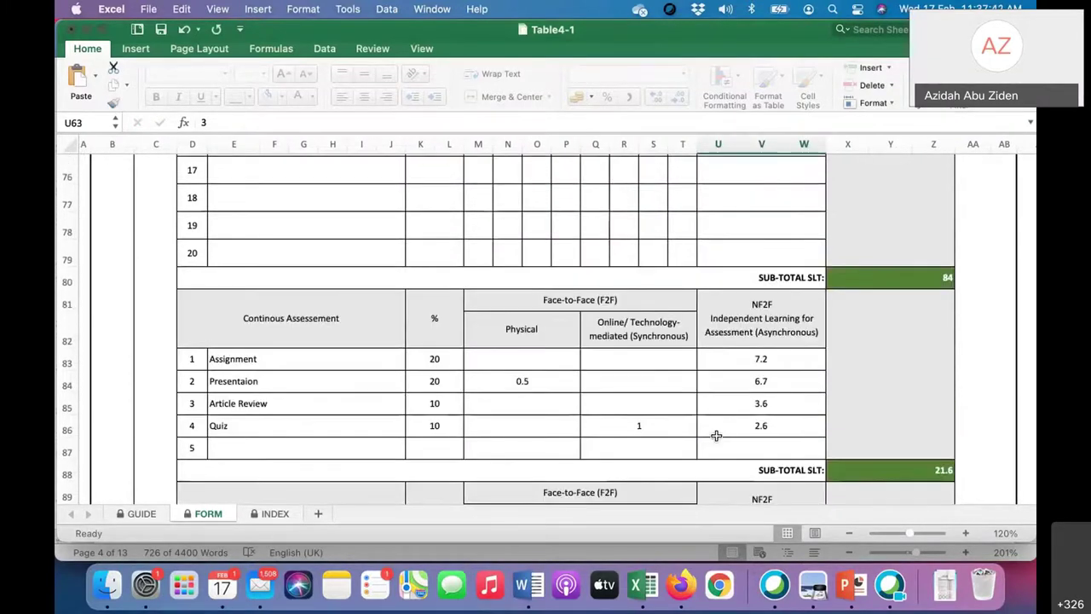
pyautogui.scroll(-5, 714, 430)
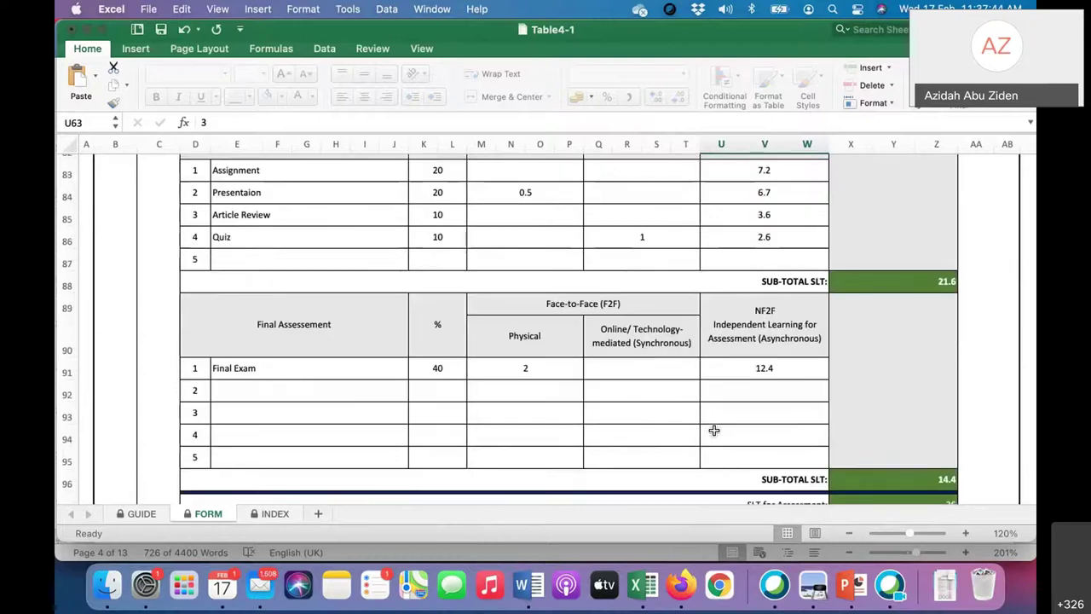
pyautogui.scroll(-1, 715, 430)
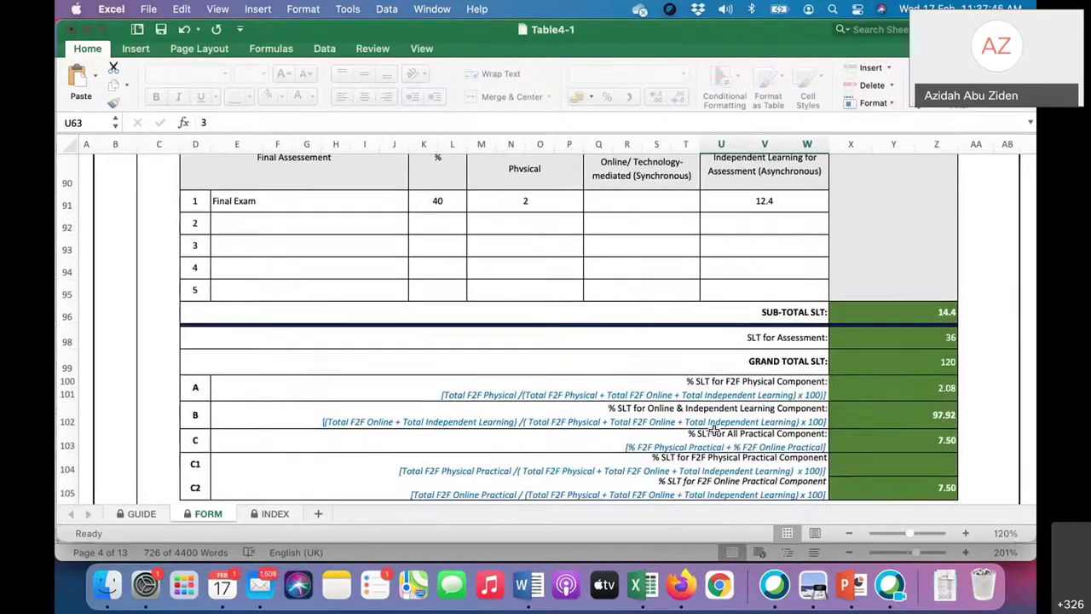
pyautogui.scroll(3, 714, 430)
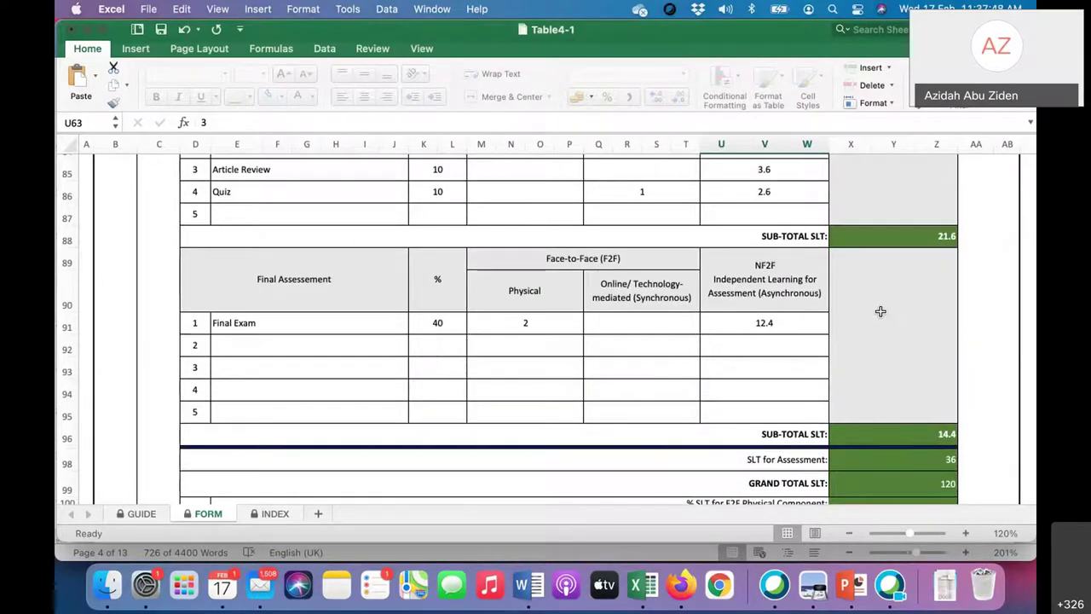
pyautogui.scroll(3, 891, 302)
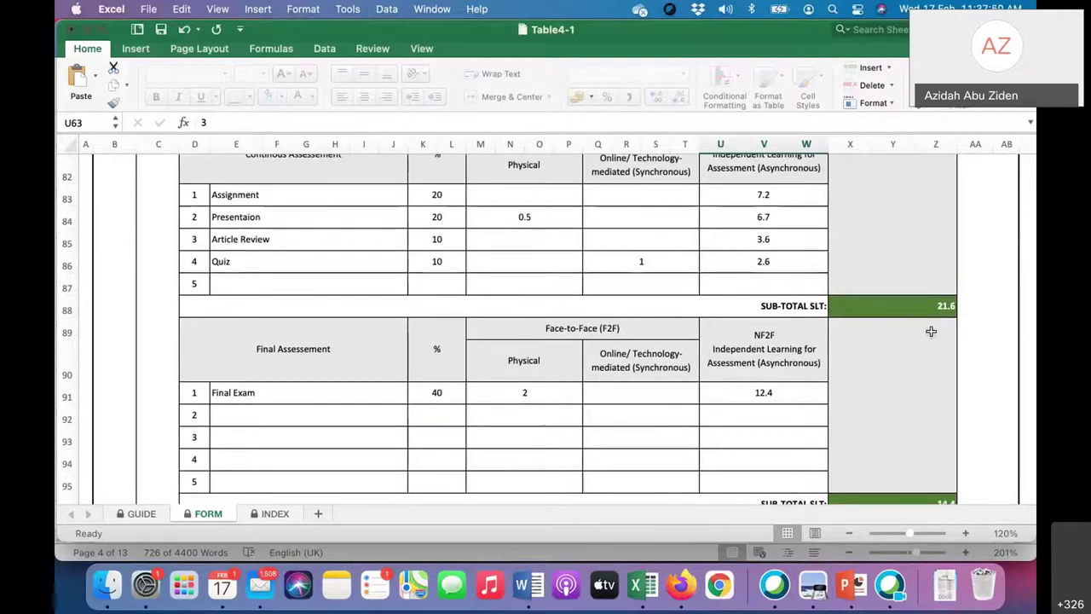
pyautogui.scroll(-2, 903, 342)
pyautogui.scroll(-1, 904, 343)
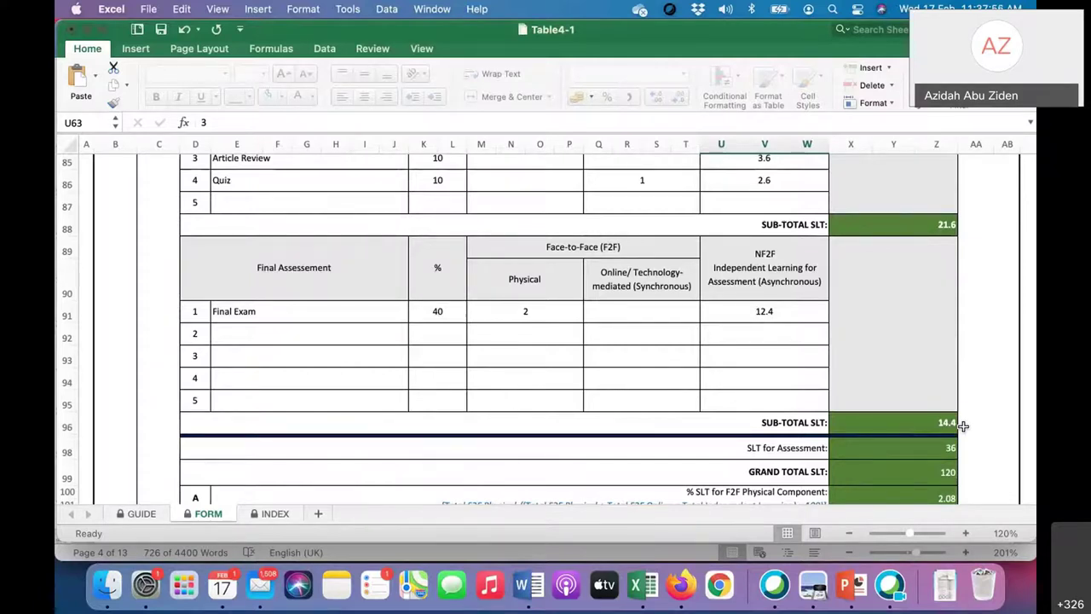
pyautogui.scroll(-3, 900, 415)
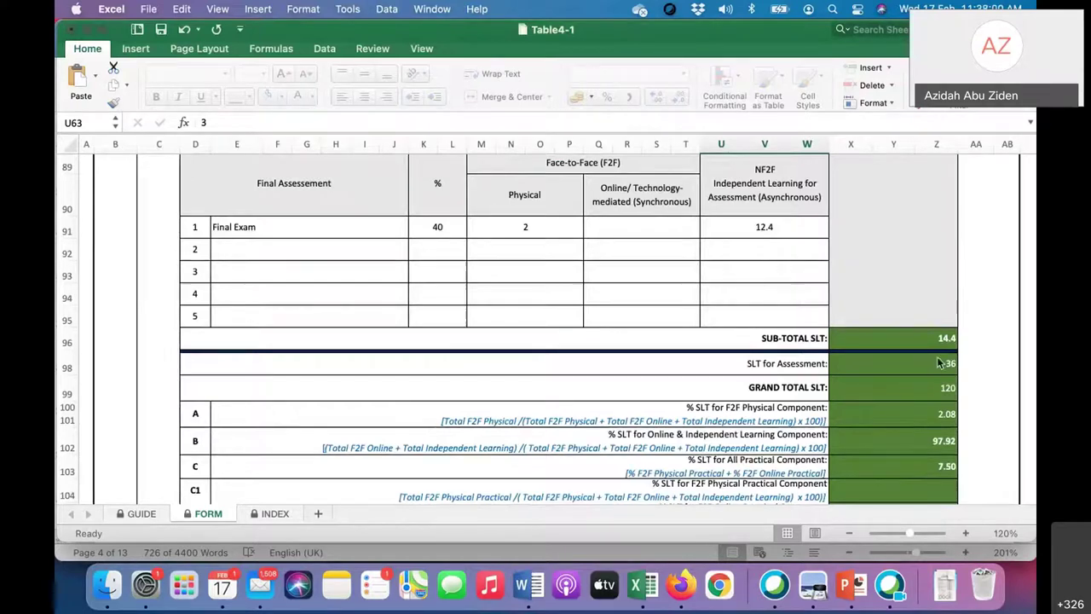
pyautogui.scroll(-1, 882, 399)
pyautogui.scroll(-2, 883, 406)
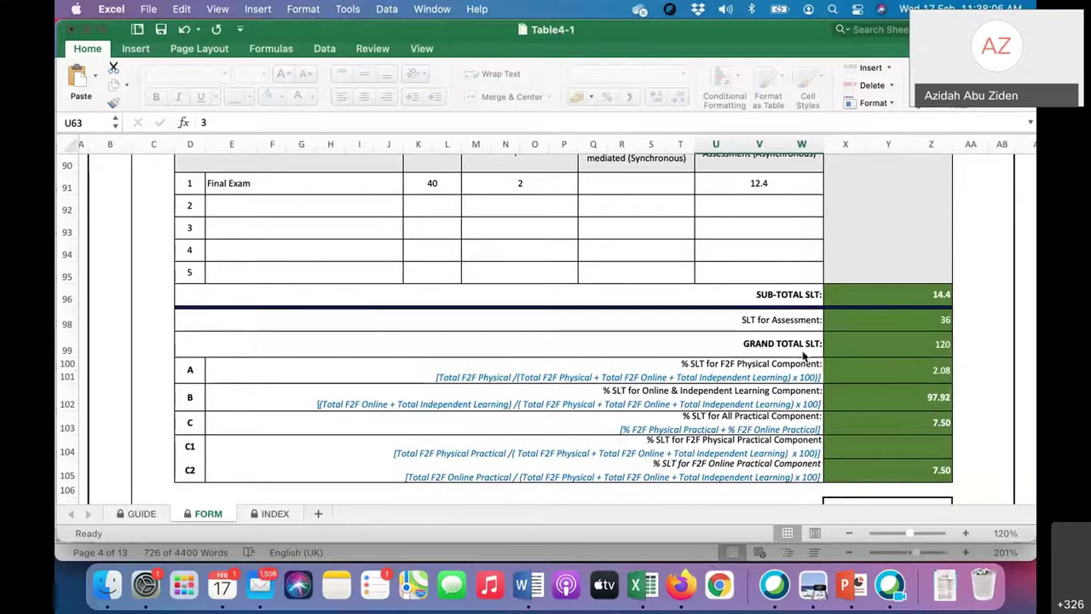
pyautogui.scroll(-1, 886, 342)
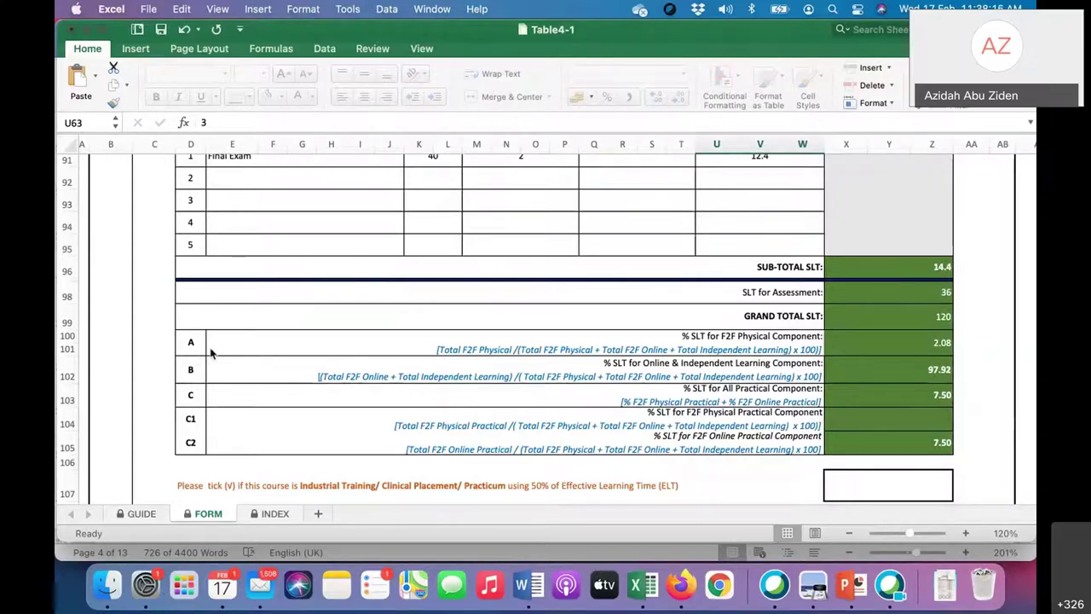
# Compare the weekly physical face-to-face columns and assessment hours with the F2F physical component percentage
pyautogui.scroll(-2, 506, 418)
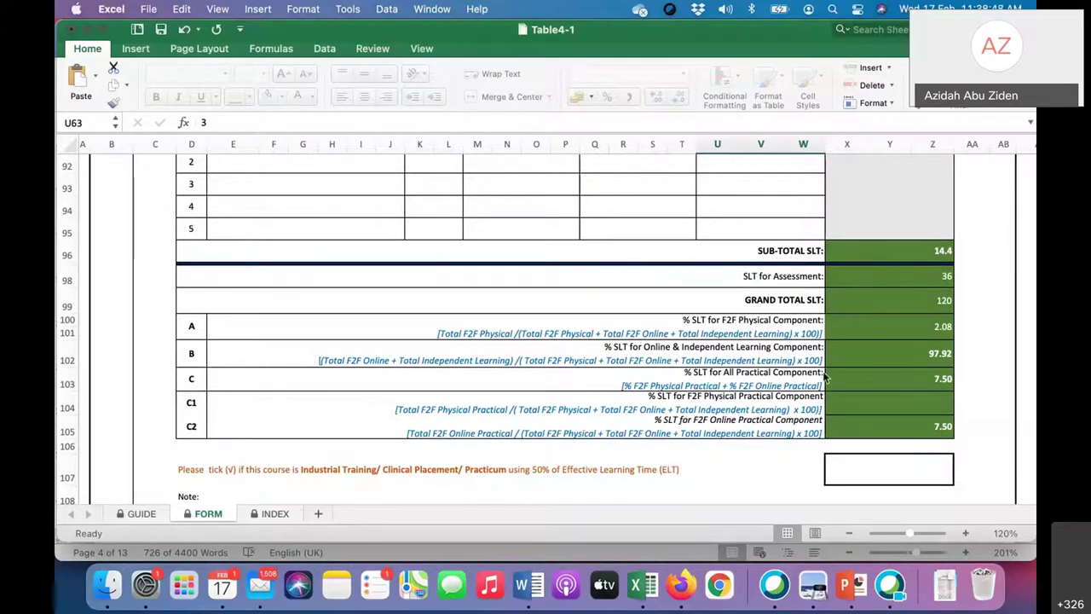
pyautogui.scroll(5, 822, 378)
pyautogui.scroll(10, 822, 378)
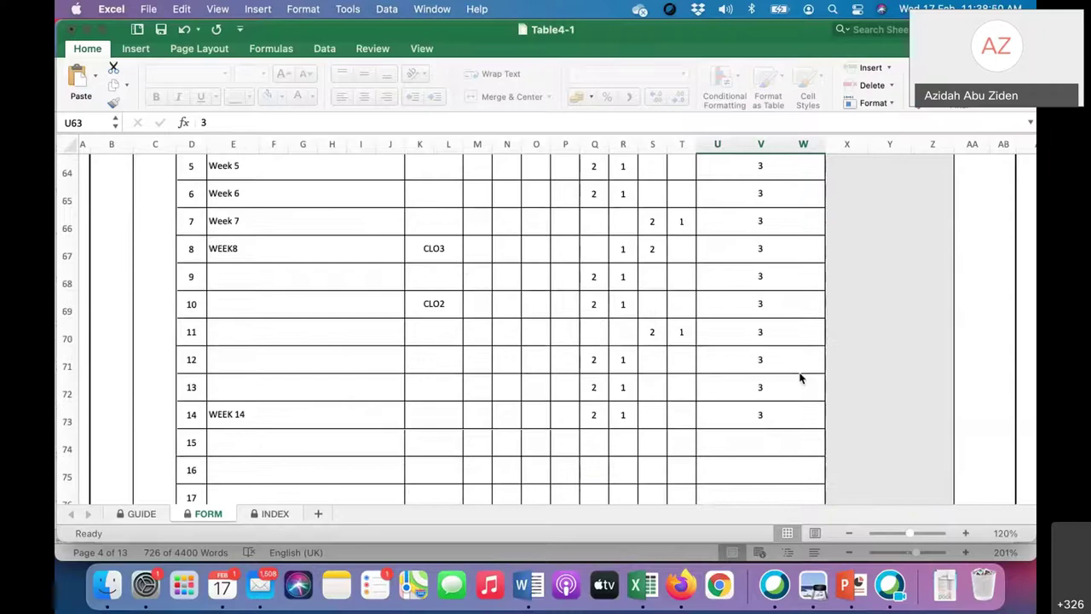
pyautogui.scroll(5, 800, 378)
pyautogui.click(484, 394)
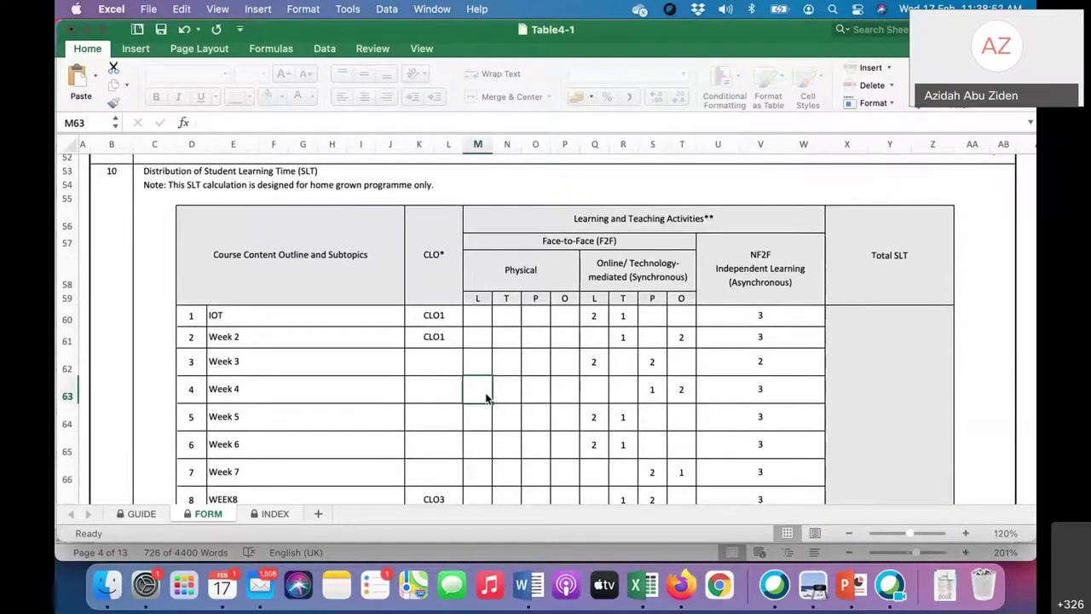
pyautogui.scroll(-2, 486, 398)
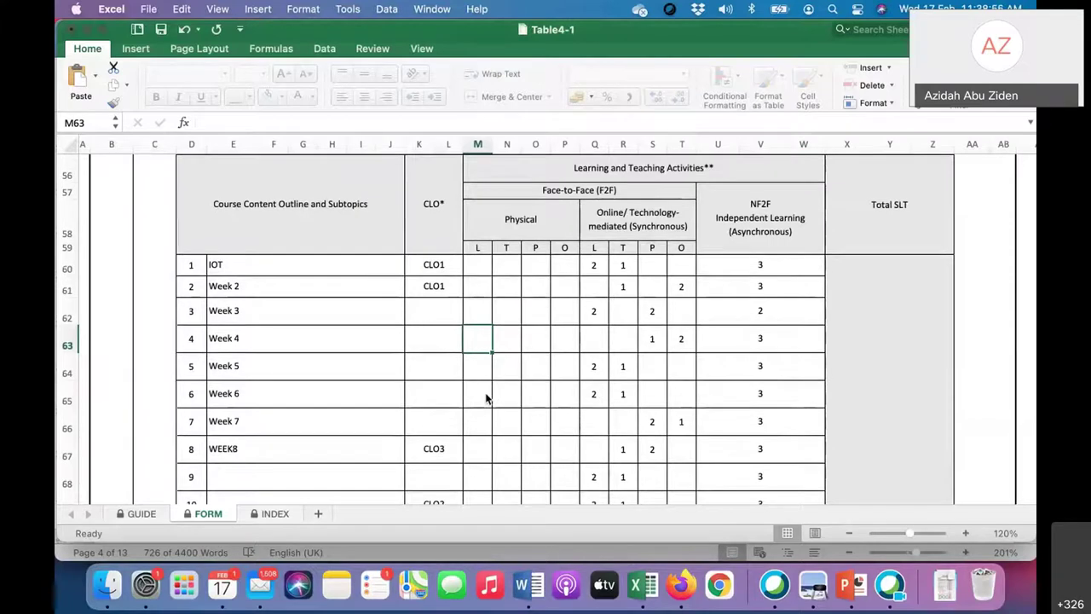
pyautogui.click(540, 343)
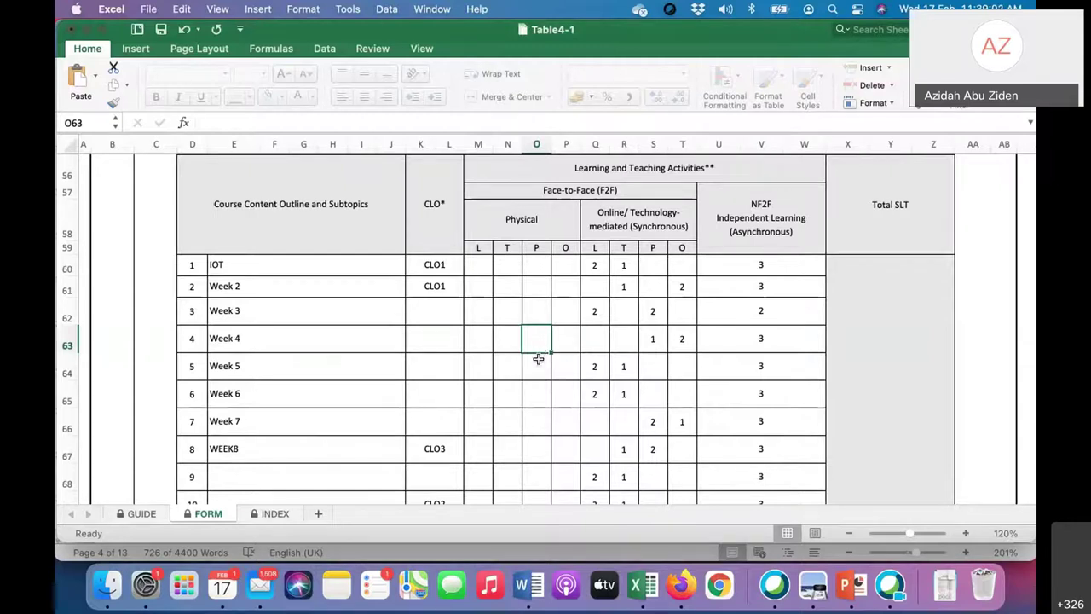
pyautogui.scroll(1, 533, 363)
pyautogui.scroll(-20, 532, 364)
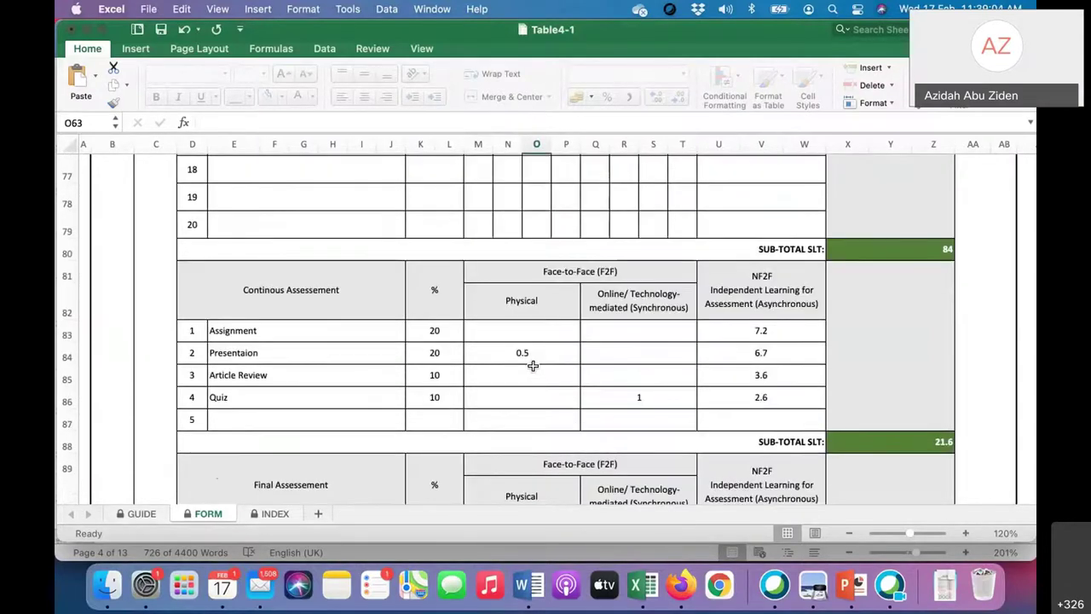
pyautogui.scroll(-2, 691, 384)
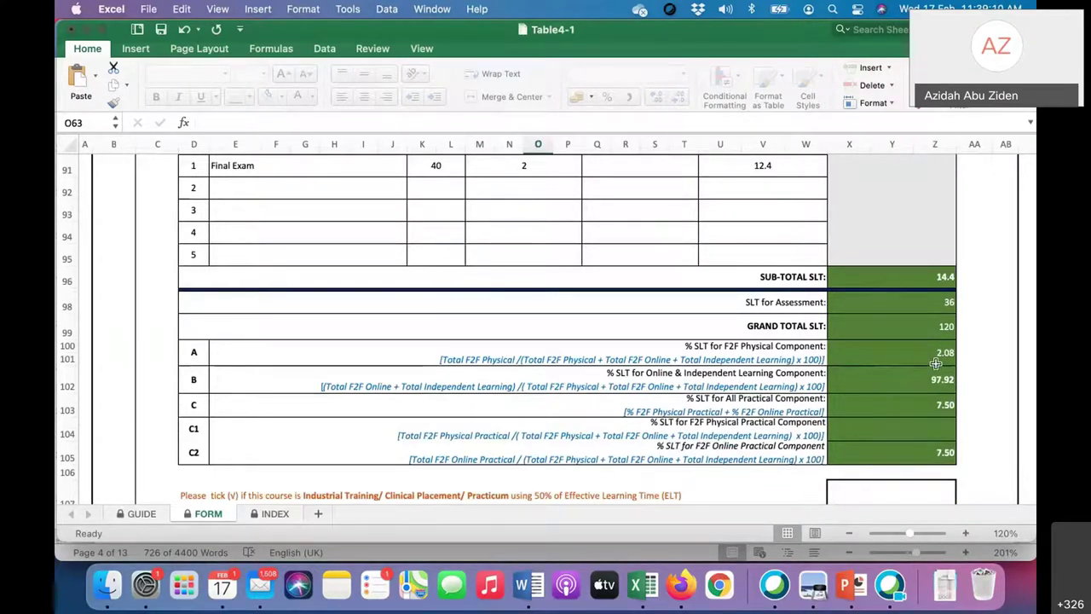
# Examine the final assessment hours and the formulas for the physical, online and independent learning, and practical component percentages
pyautogui.scroll(5, 658, 344)
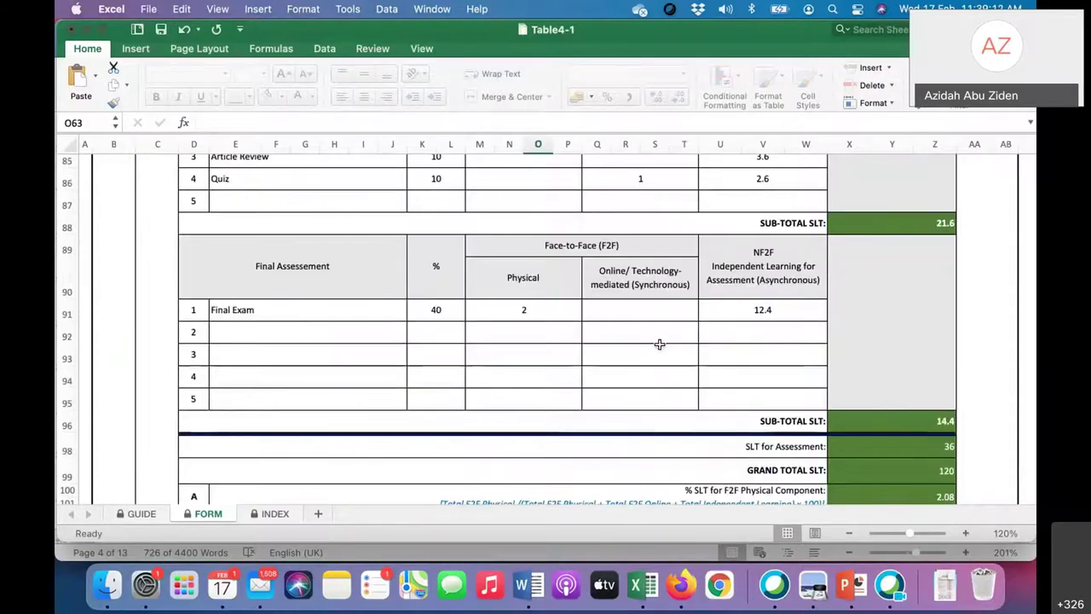
pyautogui.scroll(3, 658, 343)
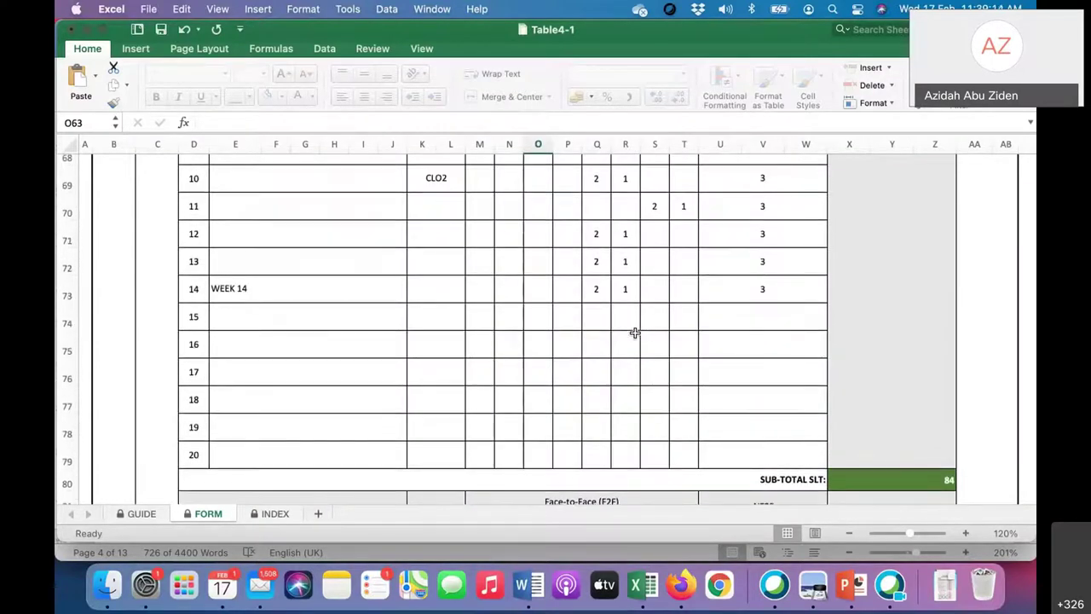
pyautogui.scroll(-7, 635, 332)
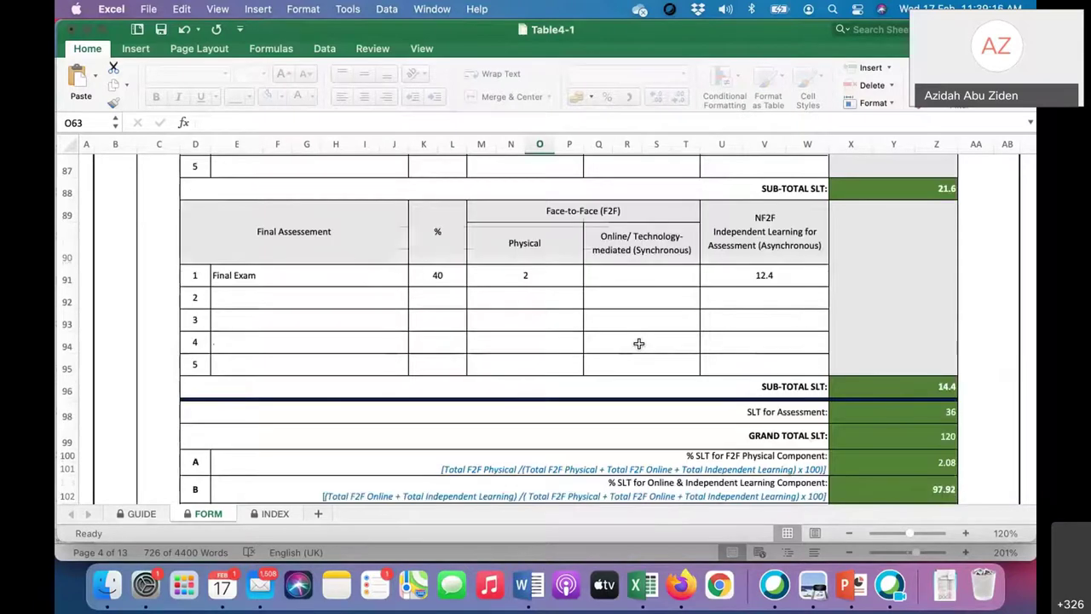
pyautogui.scroll(-2, 638, 342)
pyautogui.scroll(-1, 990, 446)
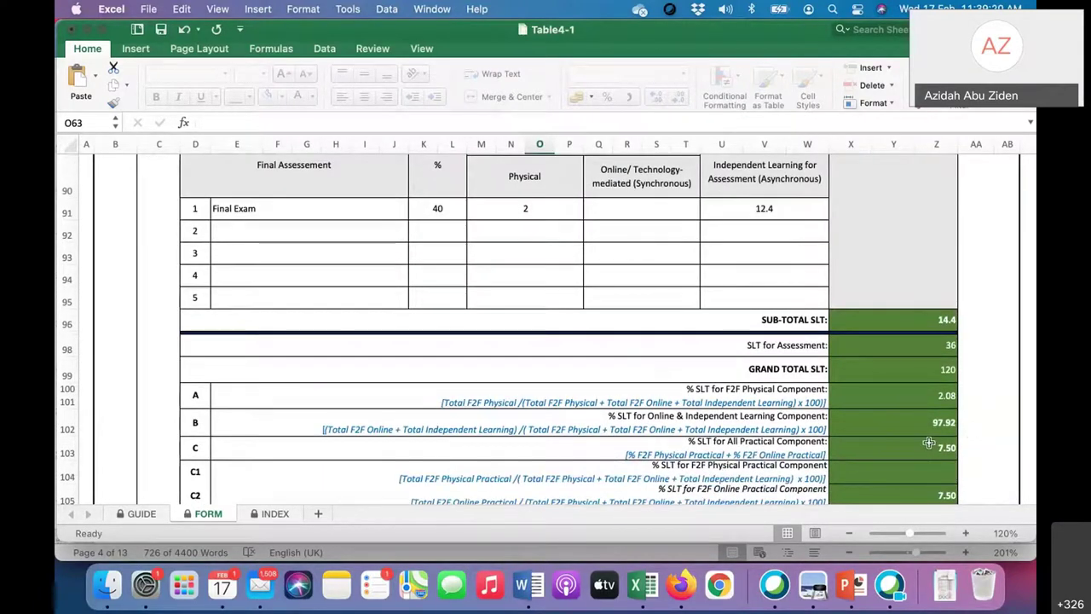
pyautogui.hscroll(1, 920, 433)
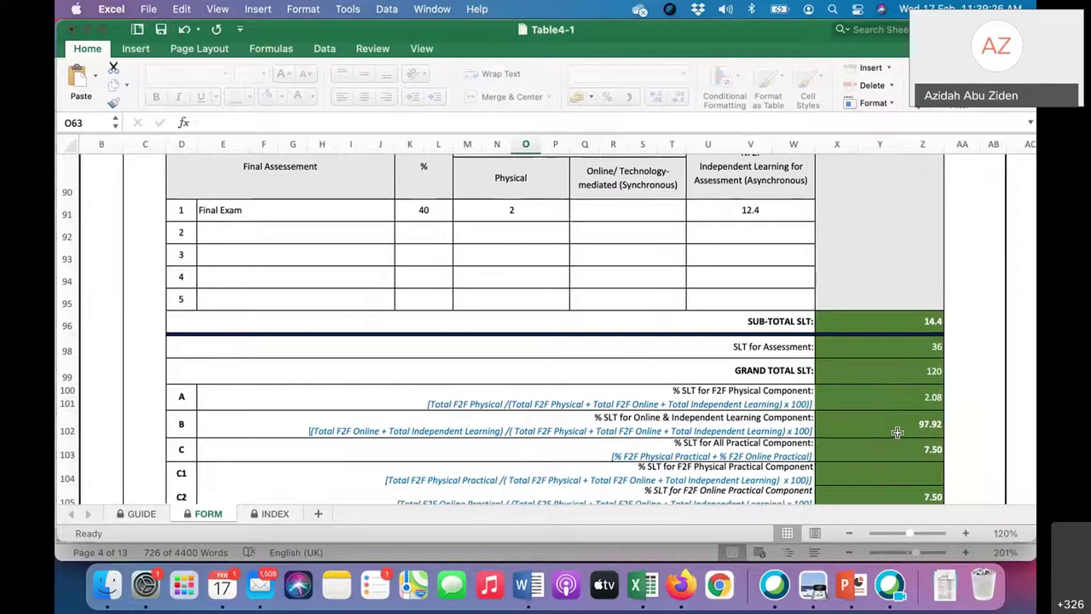
pyautogui.hscroll(-1, 895, 433)
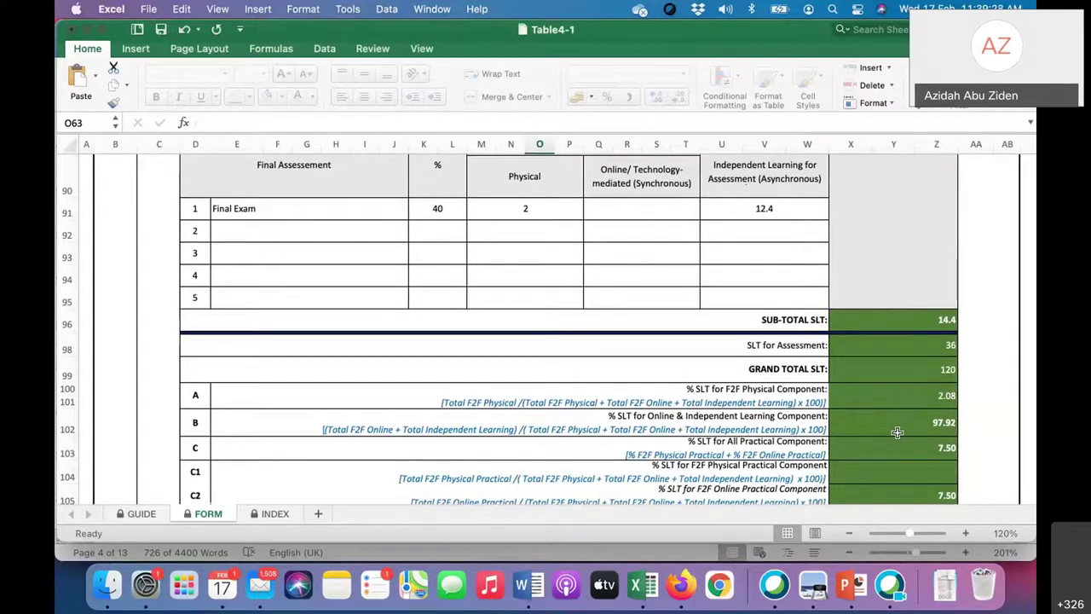
pyautogui.scroll(-2, 896, 432)
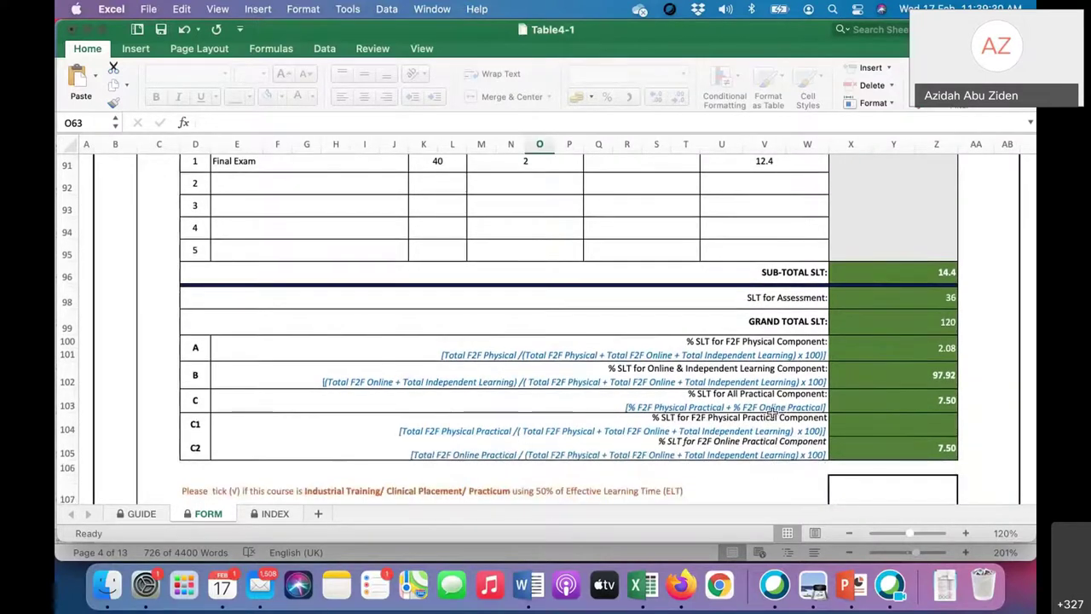
pyautogui.scroll(-1, 771, 413)
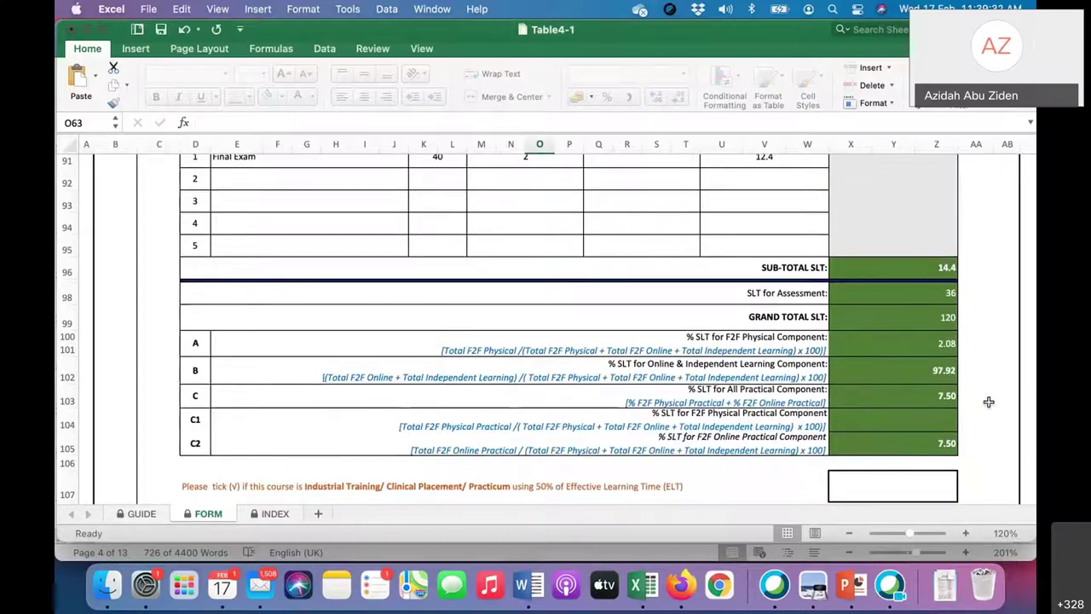
pyautogui.scroll(1, 956, 397)
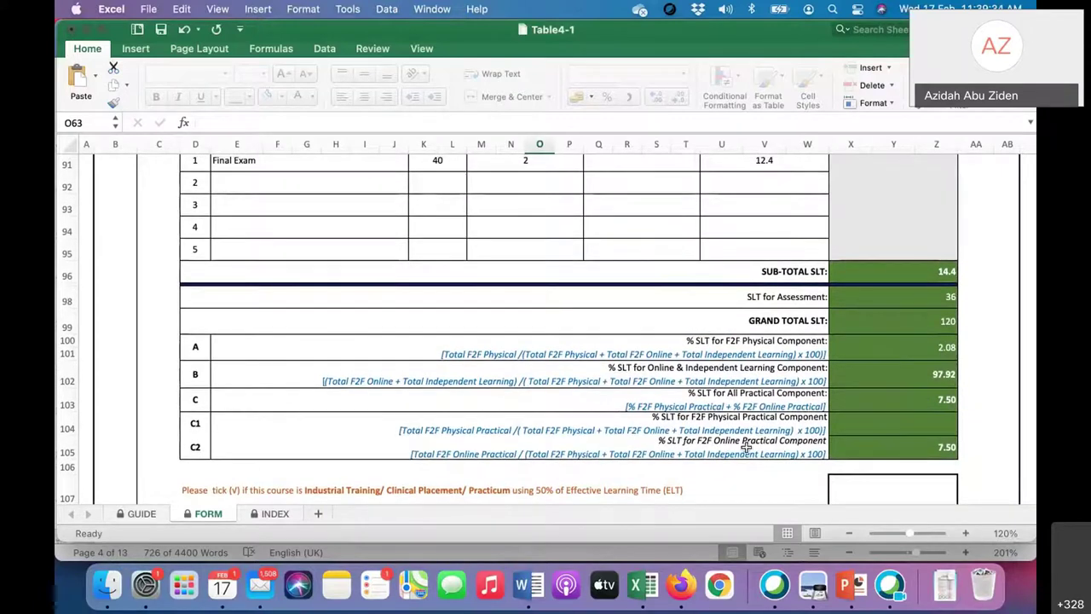
pyautogui.scroll(-2, 746, 445)
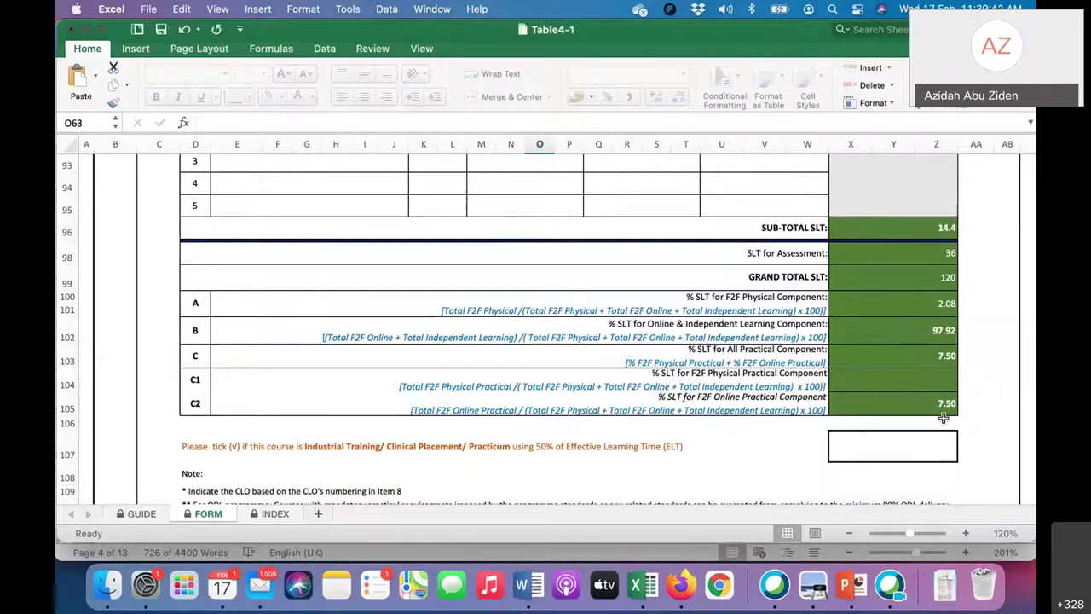
# Check the weekly online practical hours against the all-practical and F2F online practical component percentages
pyautogui.scroll(7, 933, 417)
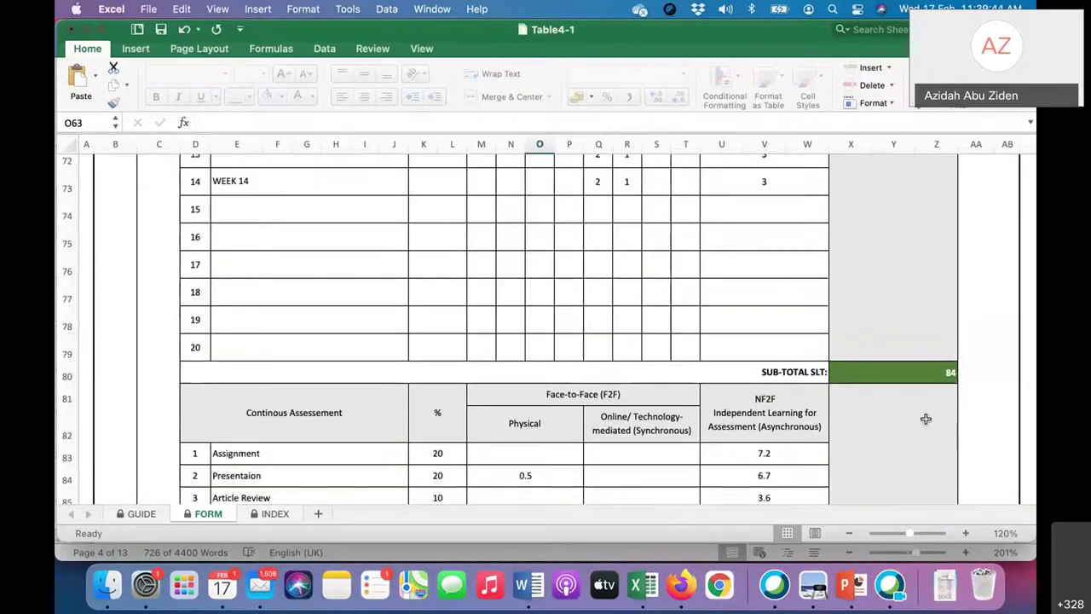
pyautogui.scroll(6, 926, 419)
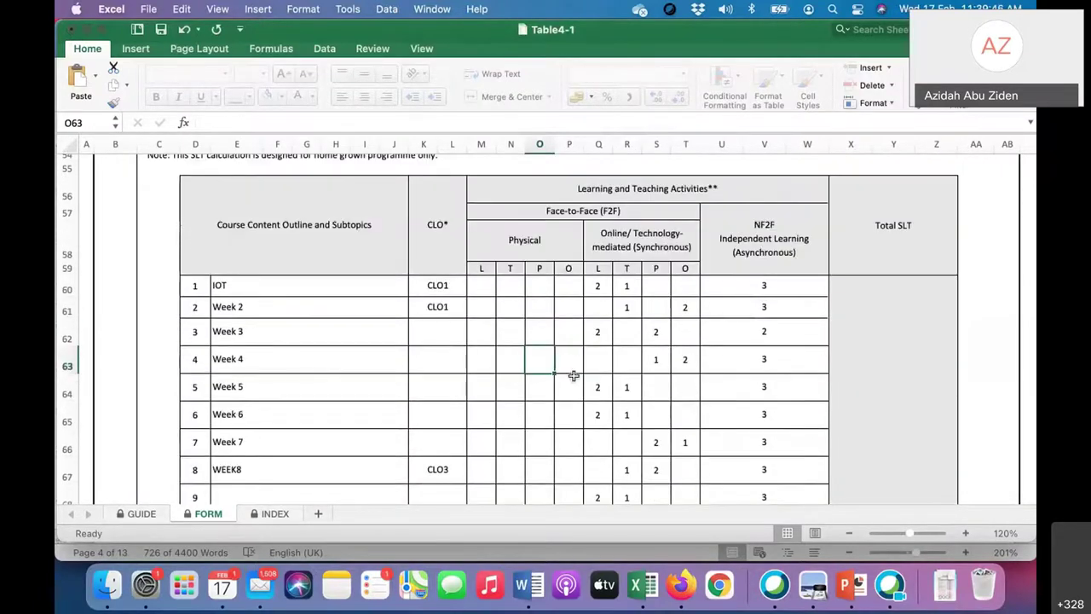
pyautogui.scroll(-3, 631, 383)
pyautogui.scroll(-10, 633, 381)
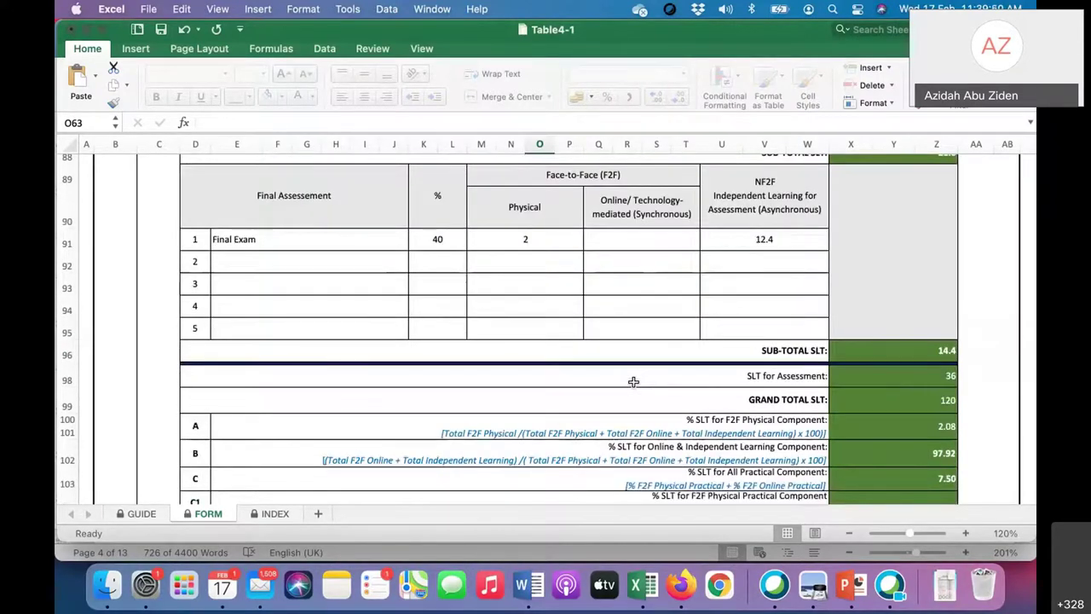
pyautogui.scroll(-4, 633, 382)
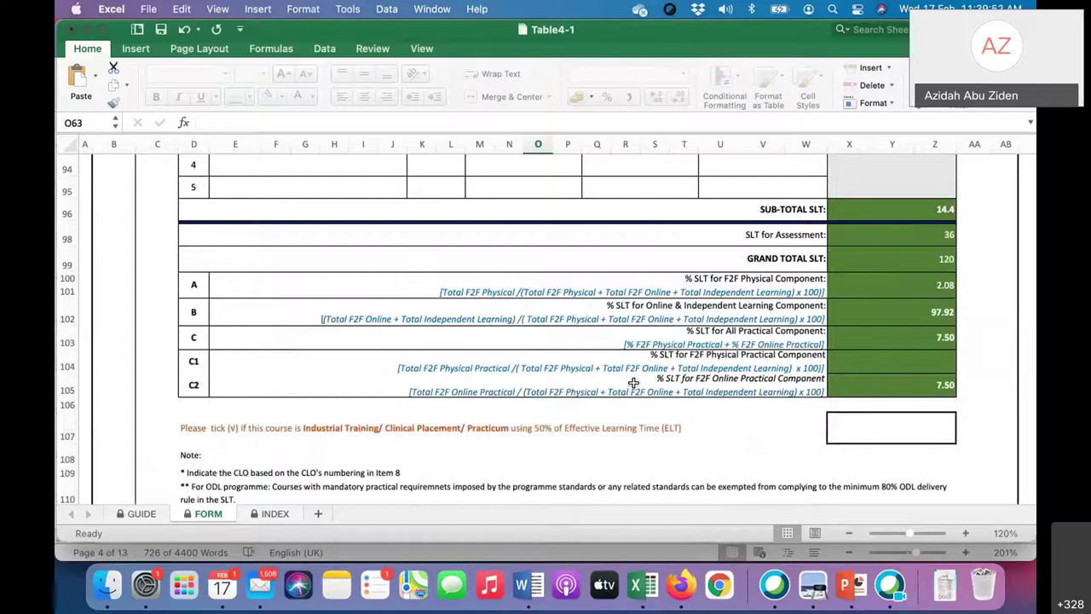
pyautogui.scroll(2, 634, 382)
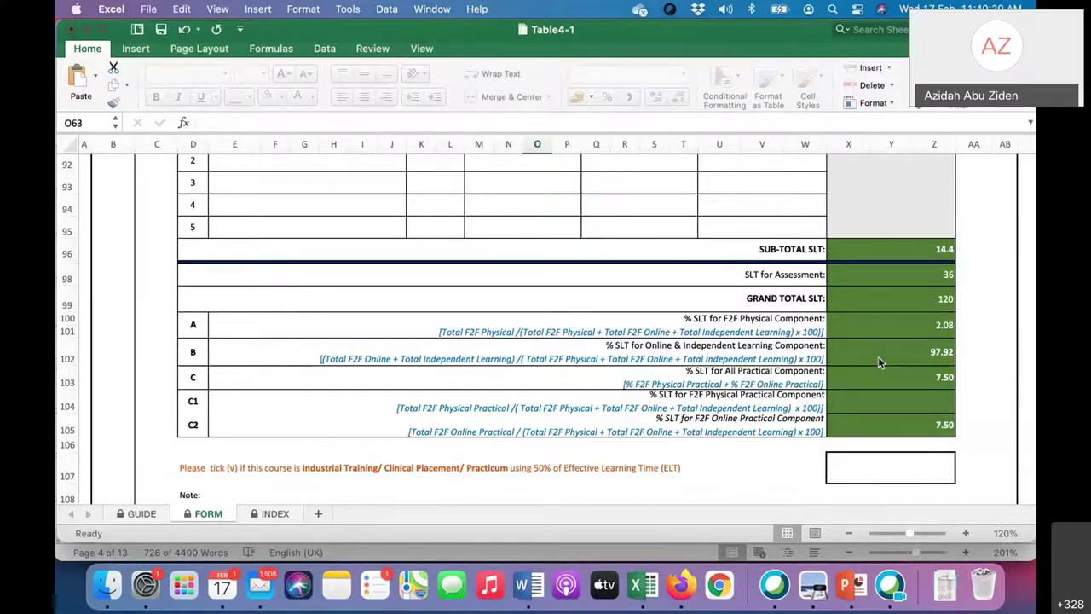
pyautogui.scroll(-1, 877, 357)
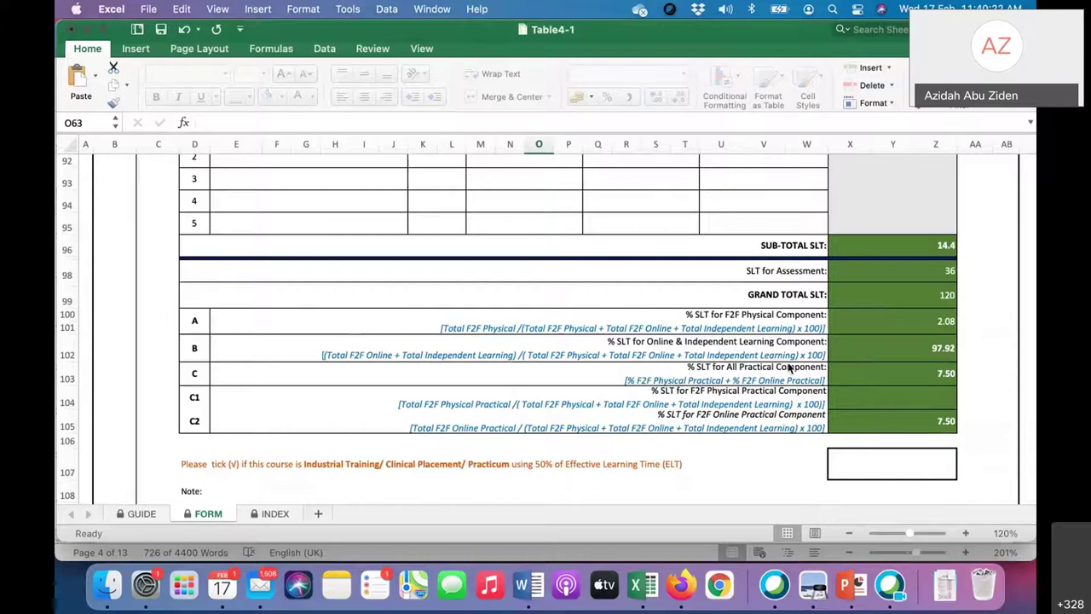
pyautogui.scroll(2, 789, 367)
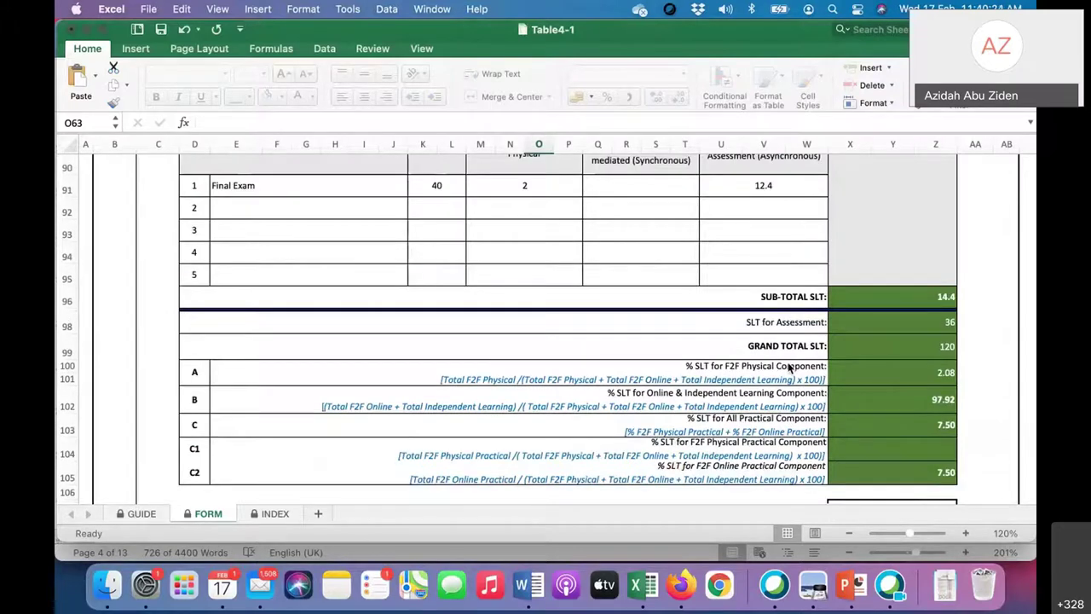
# Review the SLT distribution from the weekly hours through the assessments to the notes and items 11 to 13
pyautogui.scroll(10, 790, 367)
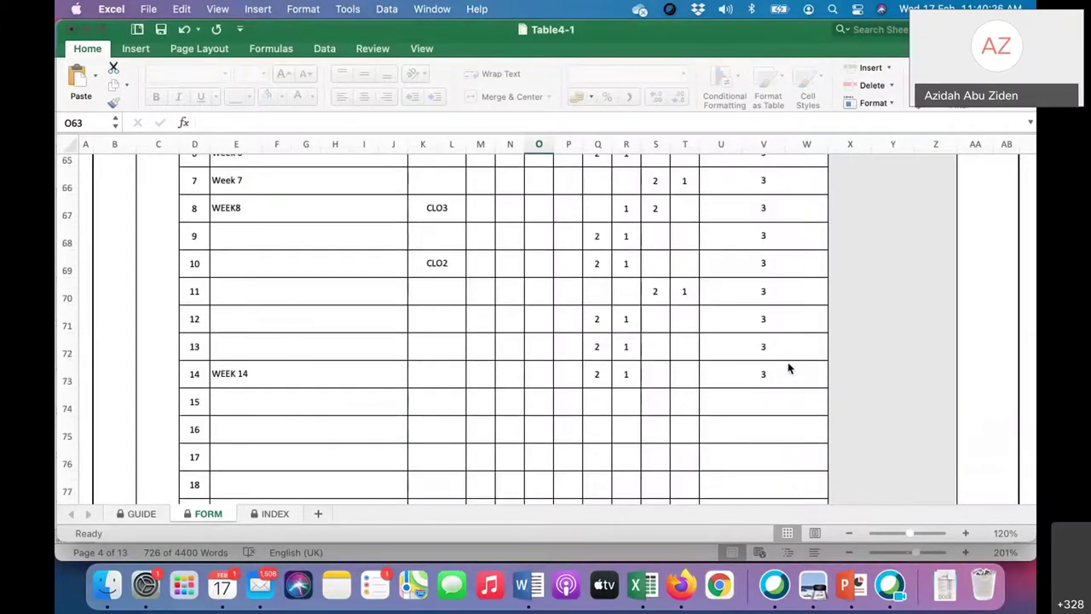
pyautogui.scroll(8, 789, 367)
pyautogui.scroll(-4, 610, 394)
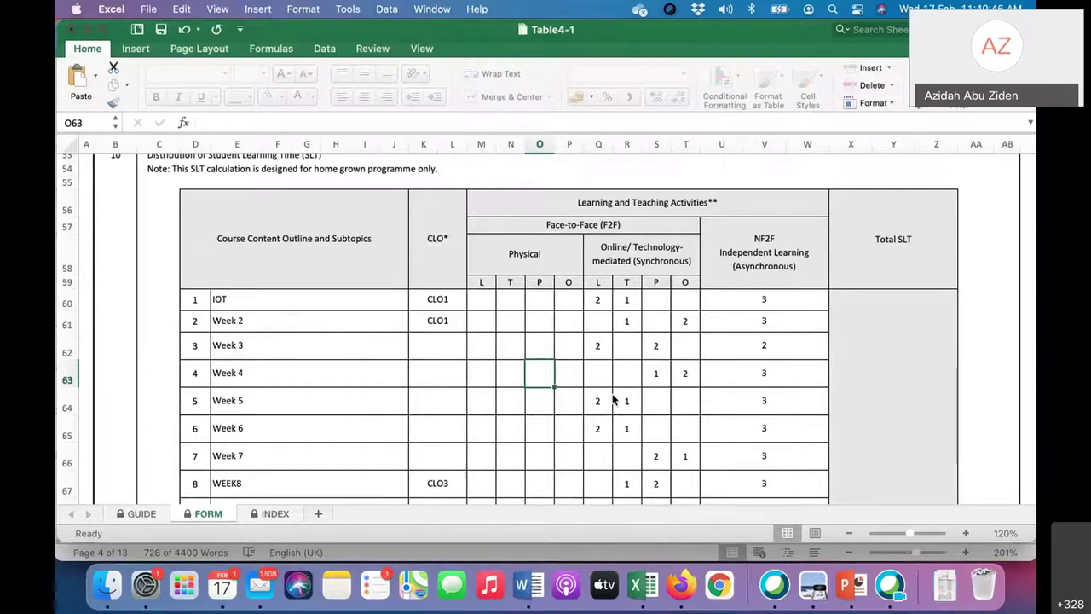
pyautogui.scroll(-5, 612, 399)
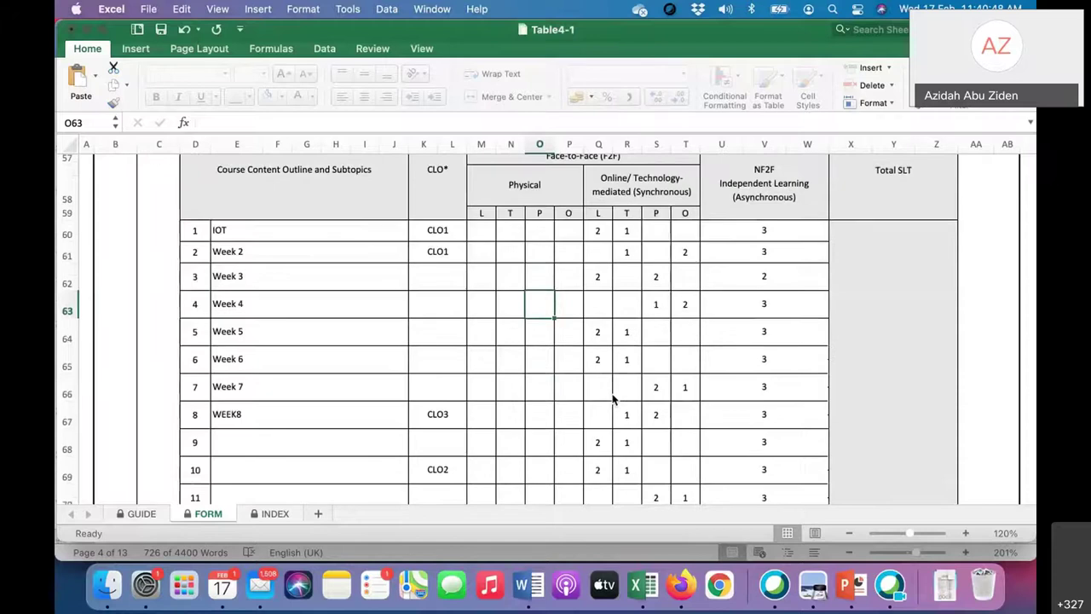
pyautogui.scroll(-3, 612, 399)
pyautogui.scroll(-6, 612, 399)
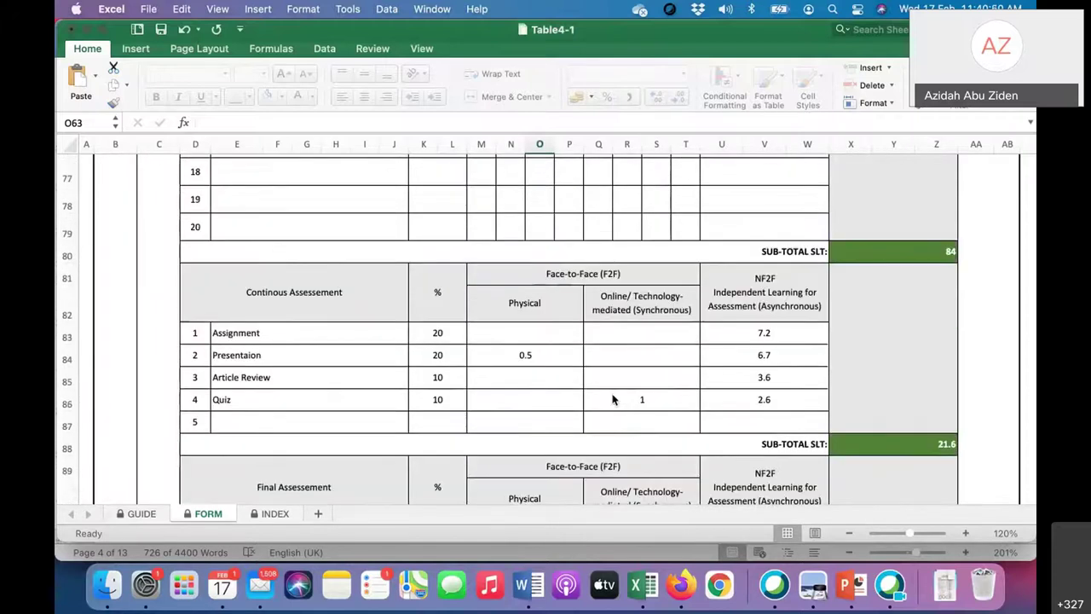
pyautogui.scroll(-6, 612, 399)
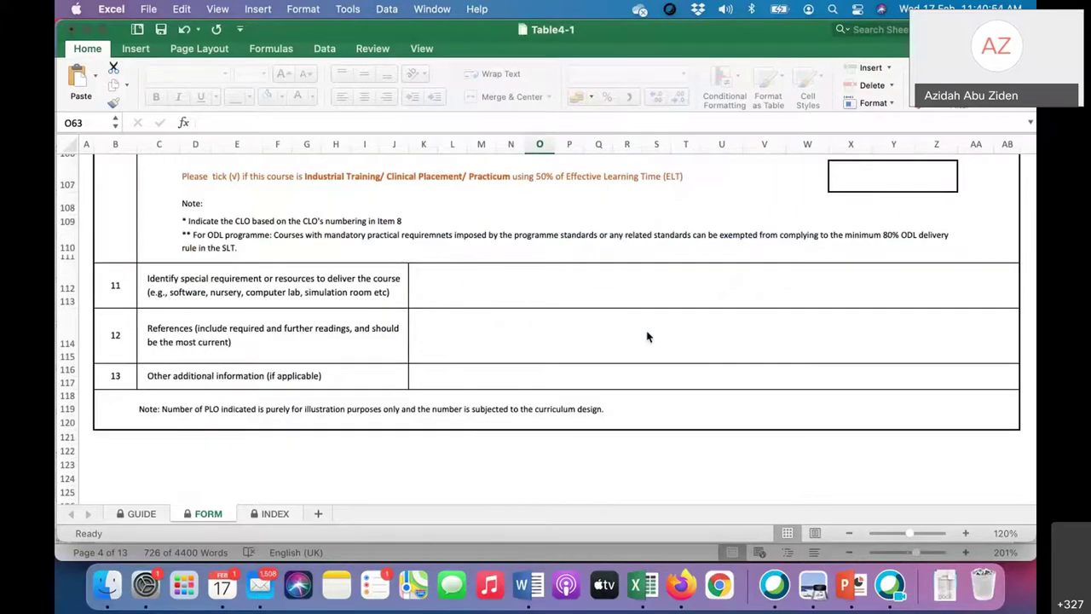
pyautogui.scroll(1, 647, 337)
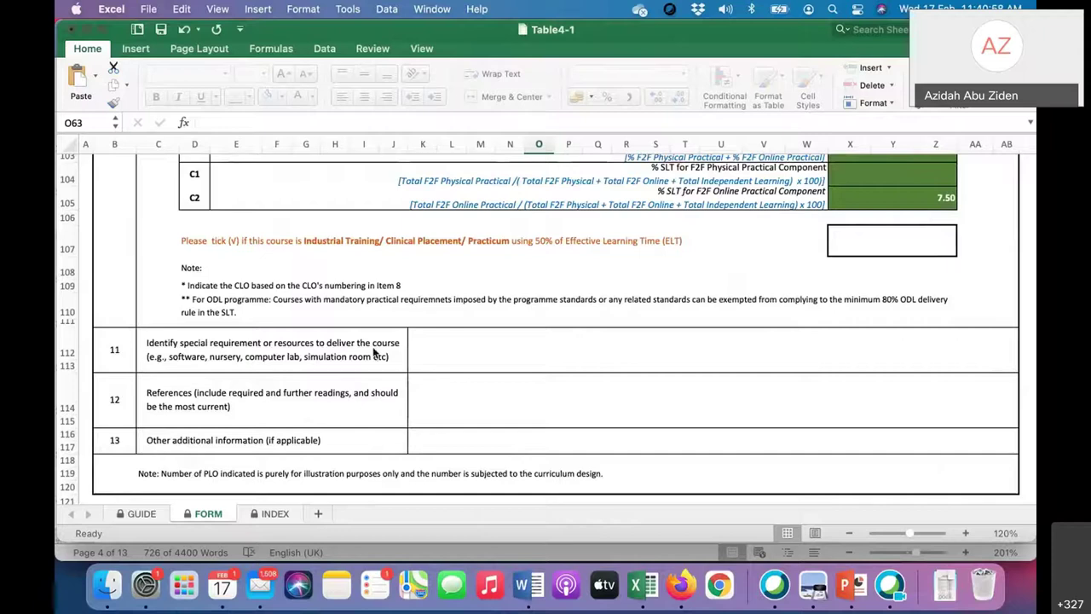
# Compare the grand total SLT and weekly hours with the course's credit value in item 5
pyautogui.scroll(2, 357, 353)
pyautogui.scroll(6, 358, 354)
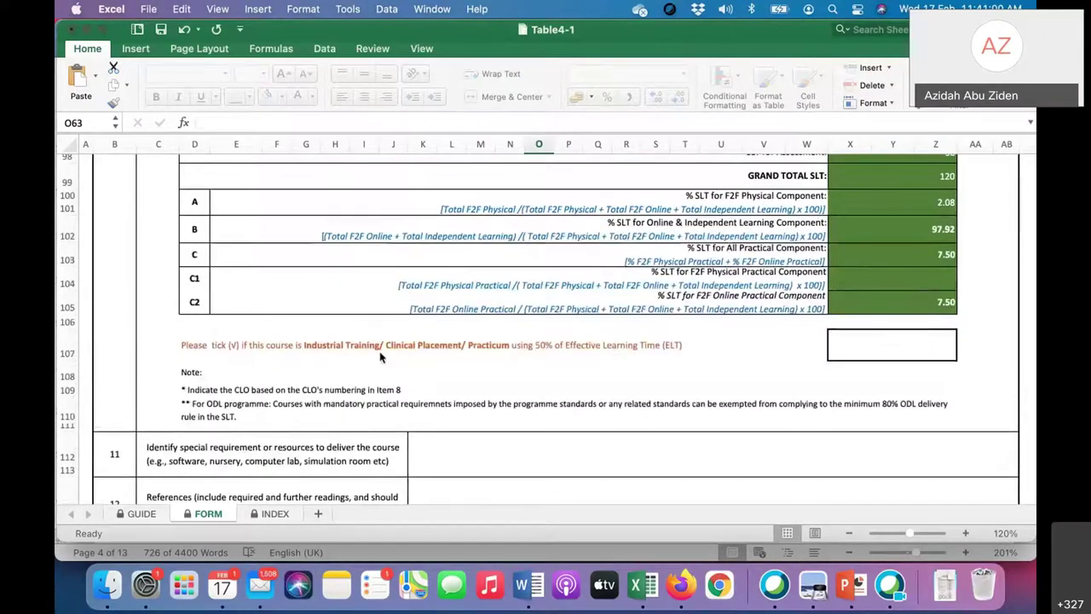
pyautogui.scroll(-3, 380, 356)
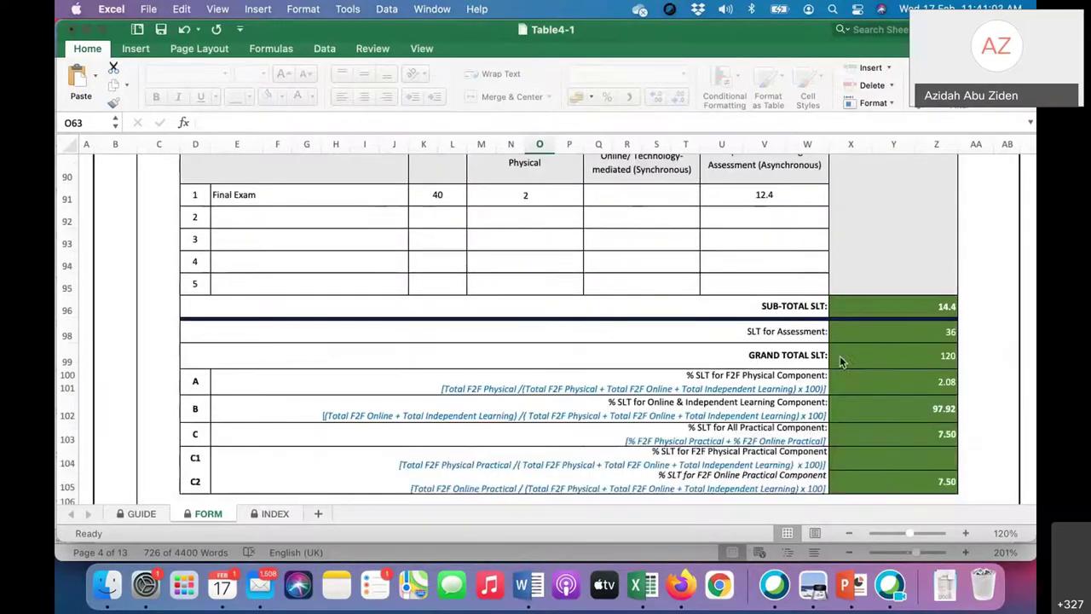
pyautogui.scroll(10, 880, 392)
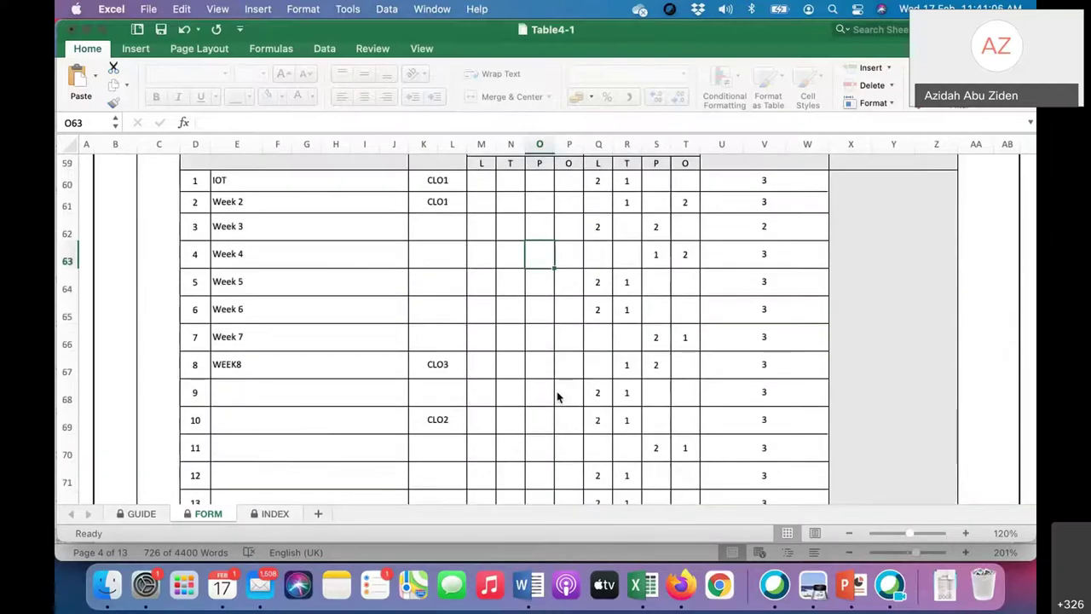
pyautogui.scroll(11, 557, 396)
pyautogui.scroll(5, 553, 392)
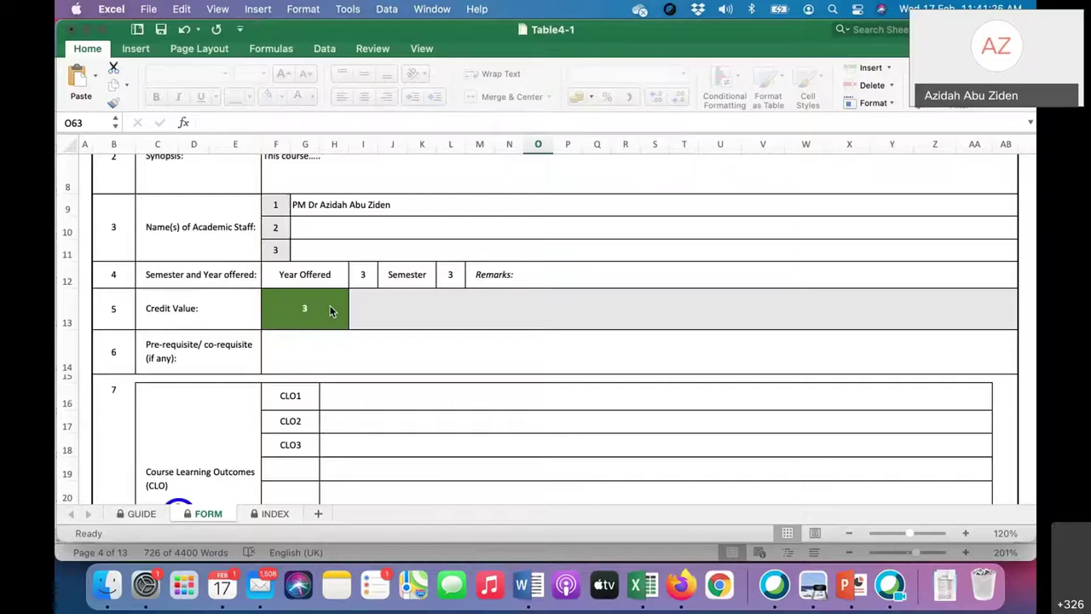
pyautogui.scroll(-1, 575, 401)
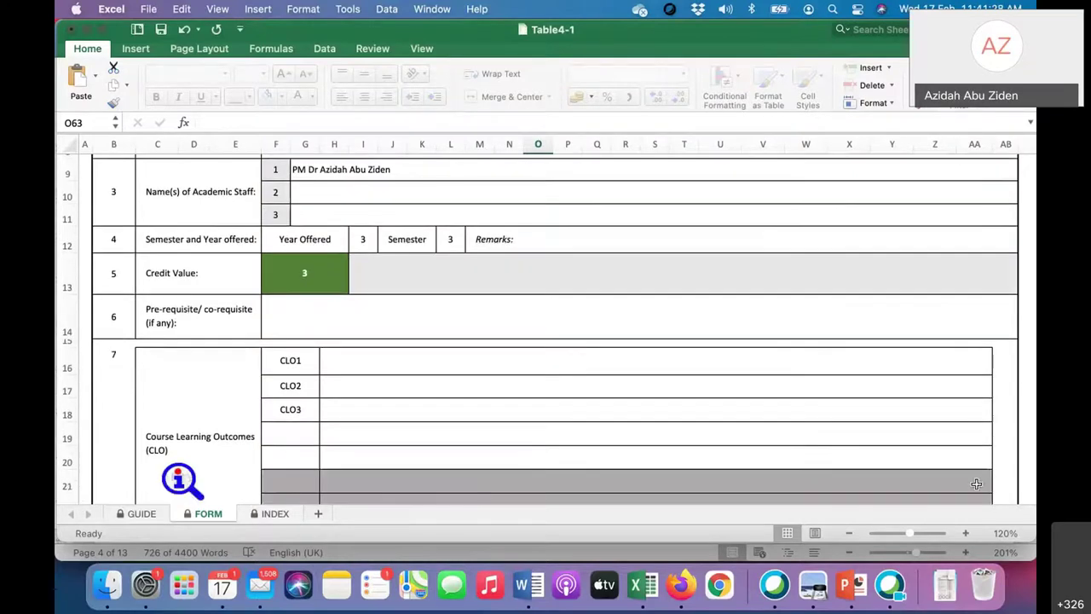
# Recheck the weekly SLT hours, grand total SLT and component percentages in Table 4 against the credit value in item 5
pyautogui.scroll(-4, 955, 460)
pyautogui.scroll(-20, 956, 461)
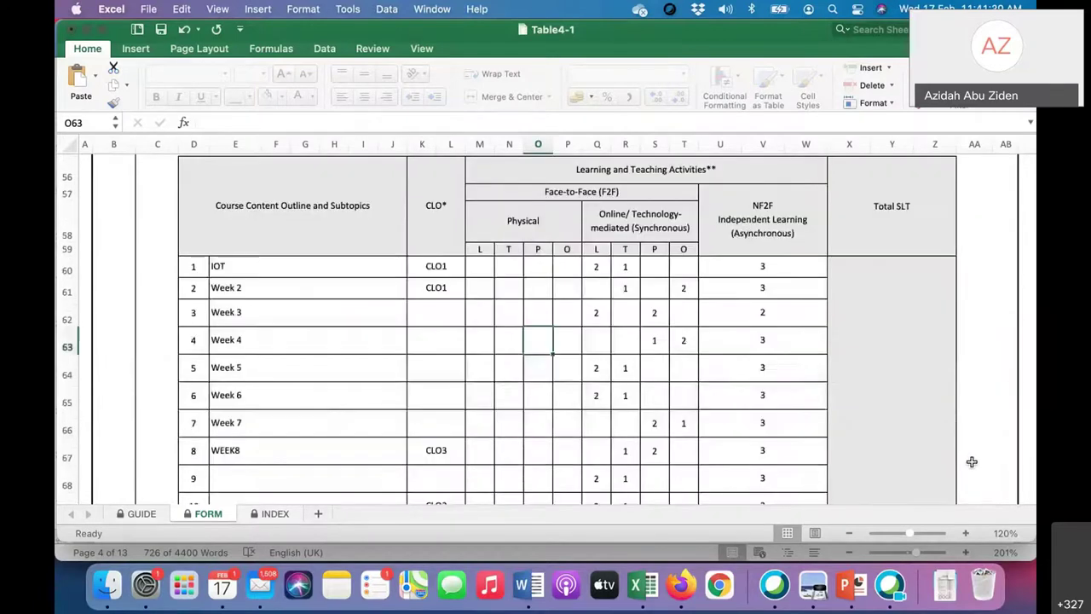
pyautogui.scroll(-10, 965, 461)
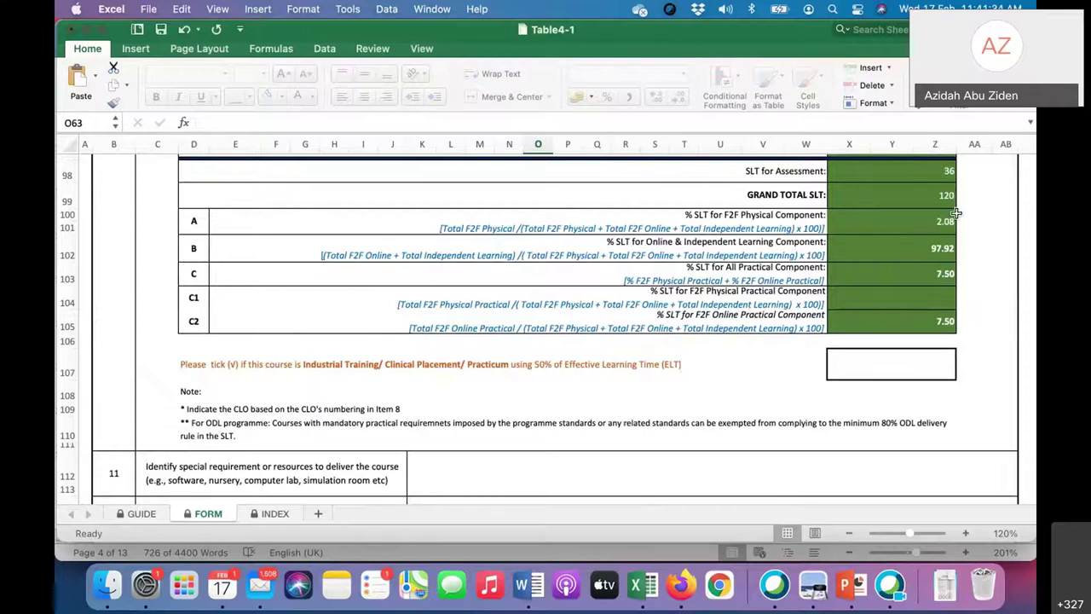
pyautogui.scroll(1, 388, 295)
pyautogui.scroll(20, 388, 295)
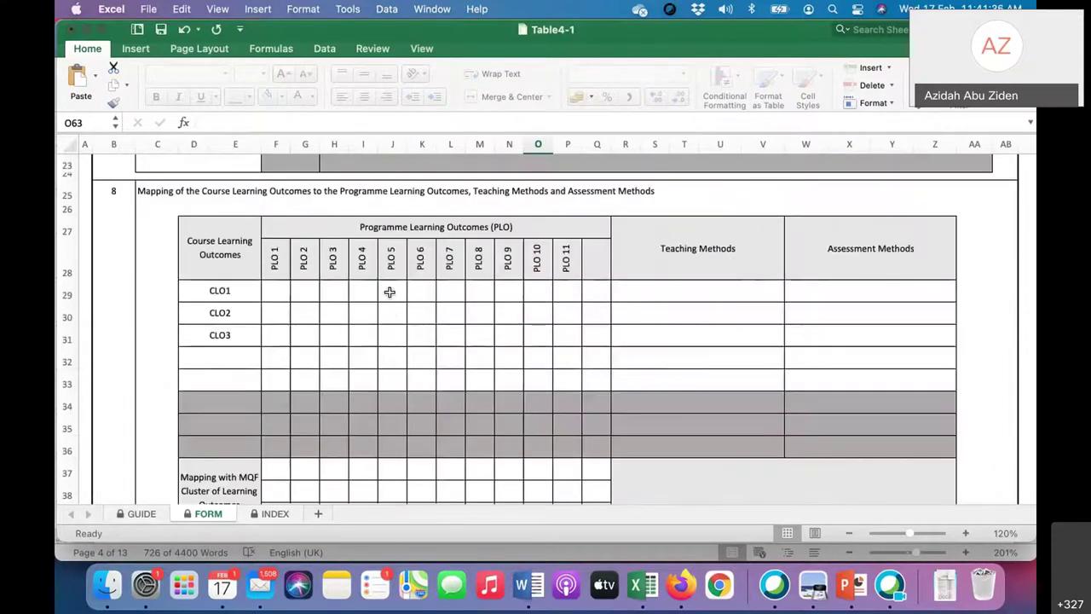
pyautogui.scroll(1, 388, 292)
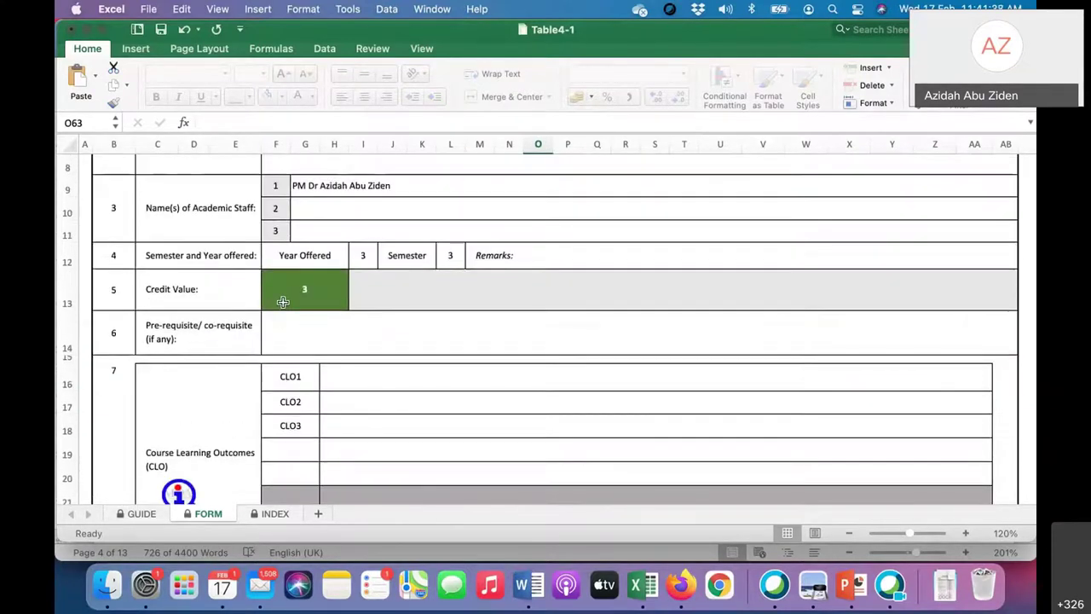
pyautogui.hscroll(1, 290, 302)
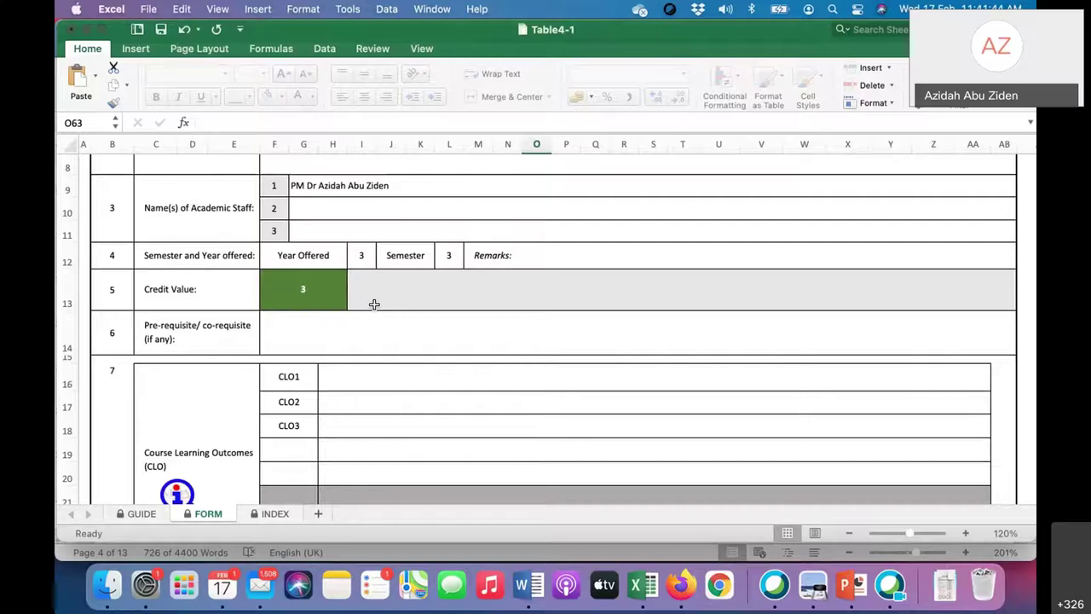
pyautogui.scroll(-6, 374, 305)
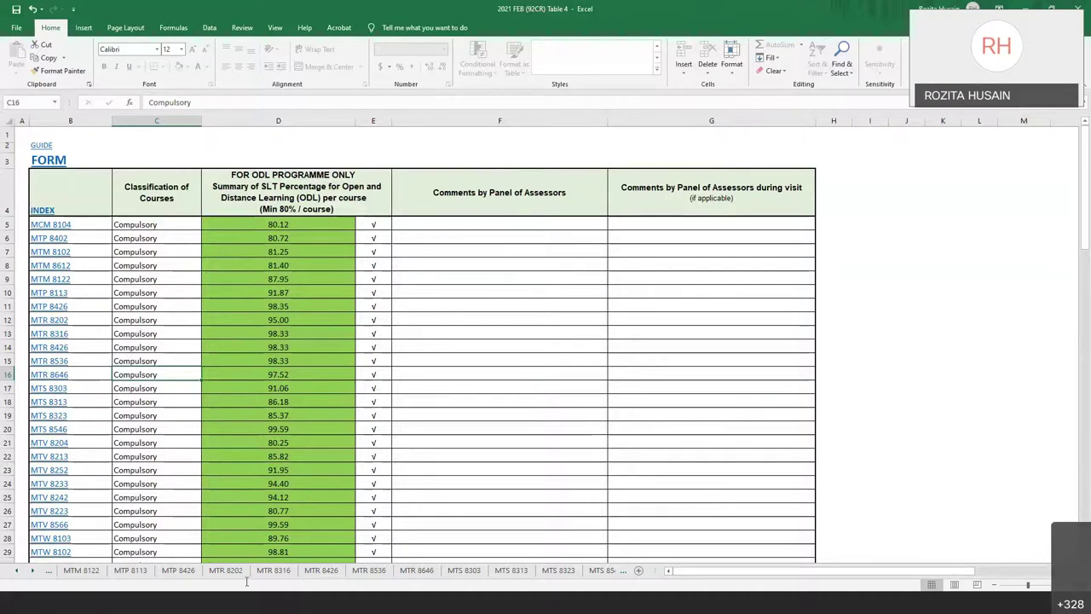
# In the 2021 FEB (92CR) Table 4 workbook, open the MTM 8122 course and examine its SLT distribution by topic
pyautogui.click(82, 570)
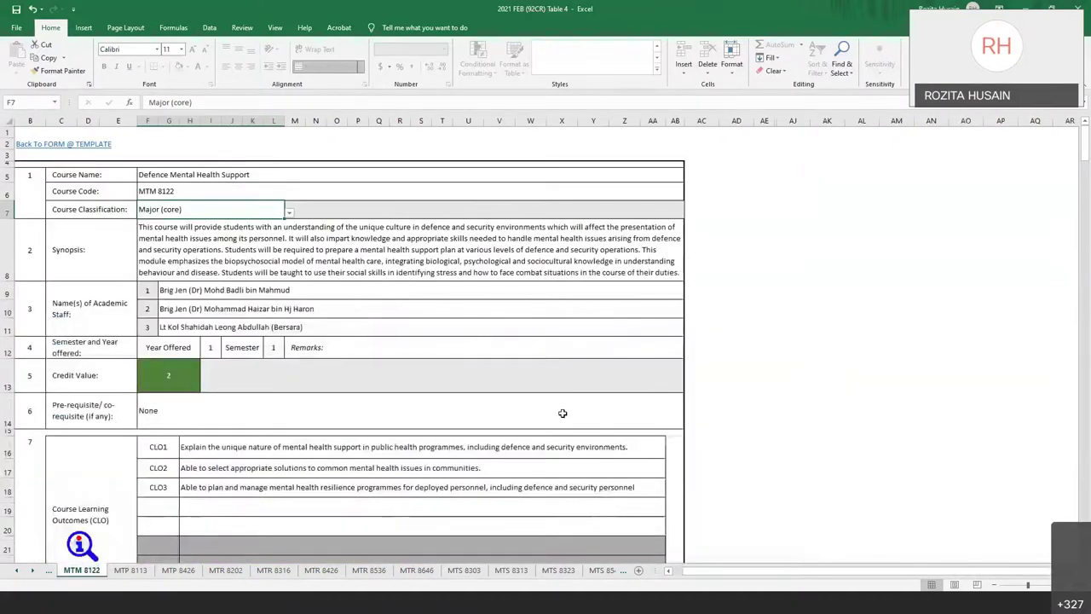
pyautogui.scroll(-7, 562, 413)
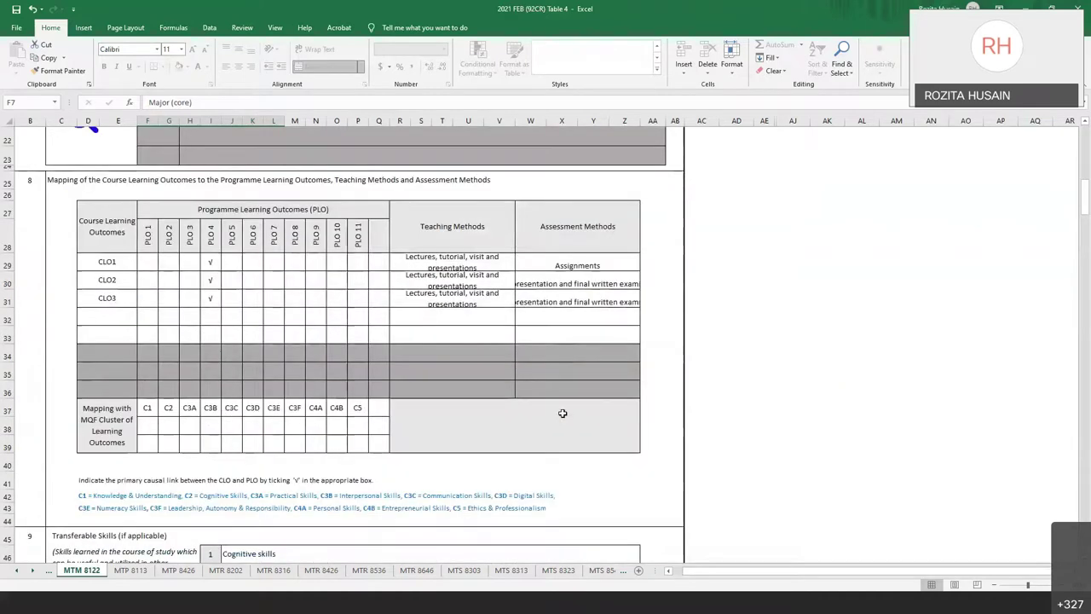
pyautogui.scroll(-8, 563, 412)
pyautogui.scroll(-3, 562, 412)
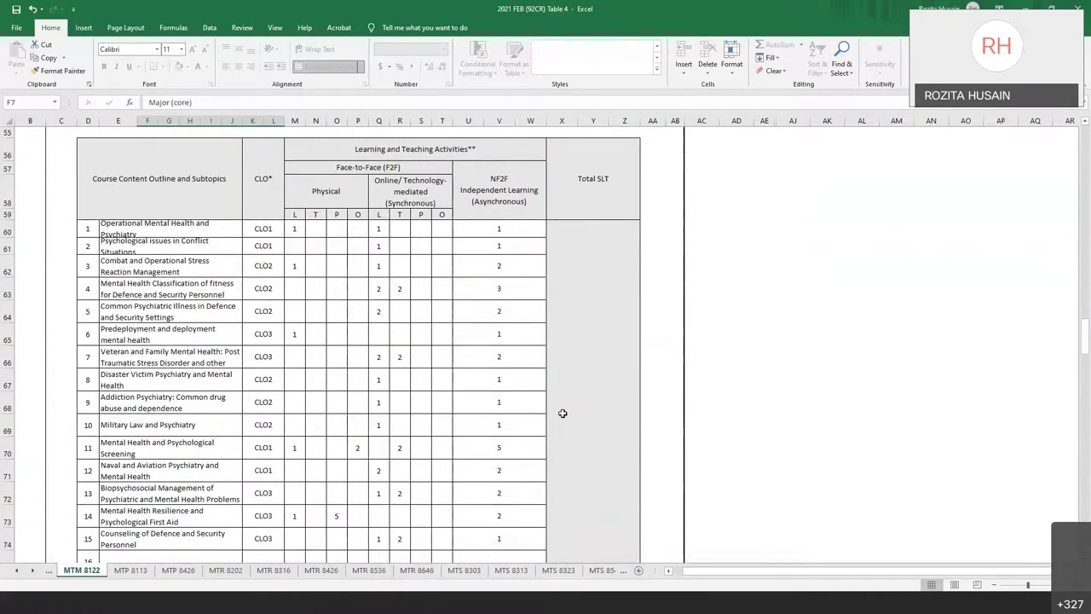
pyautogui.scroll(-1, 562, 412)
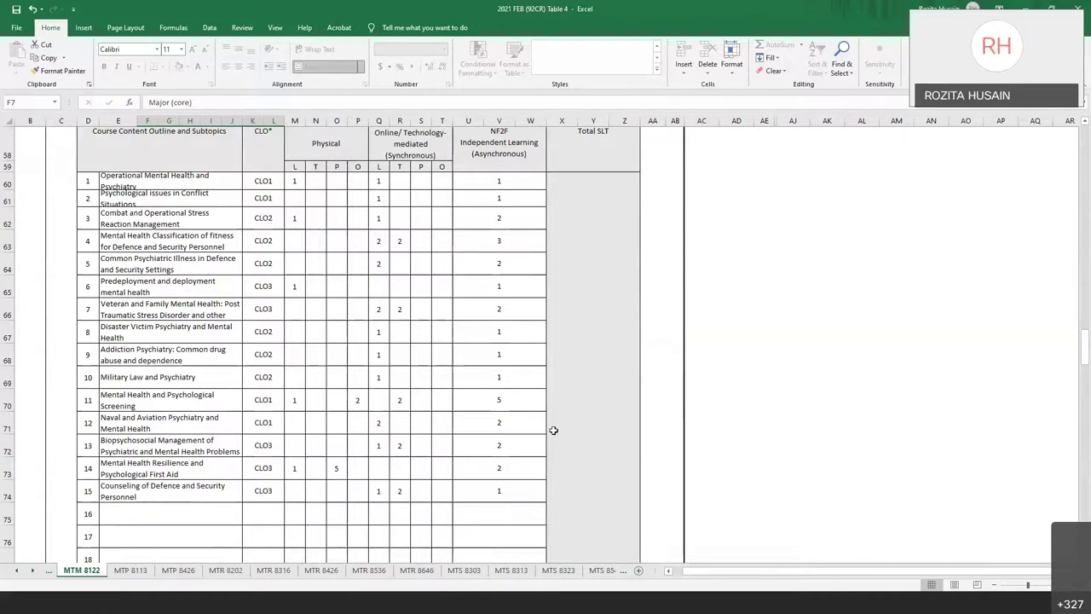
pyautogui.scroll(-4, 550, 431)
pyautogui.scroll(4, 504, 416)
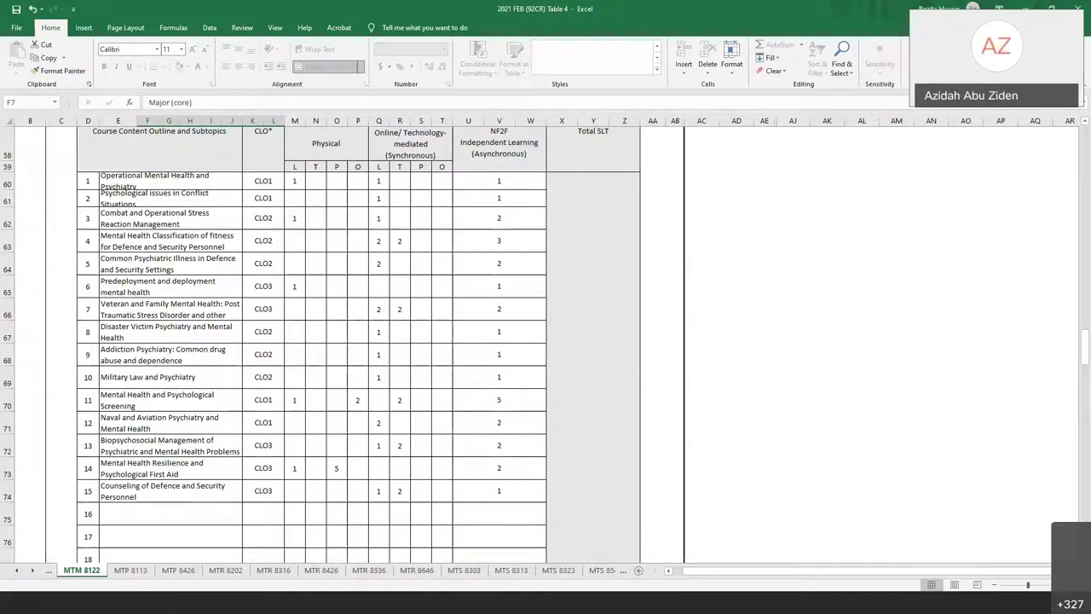
pyautogui.scroll(2, 546, 341)
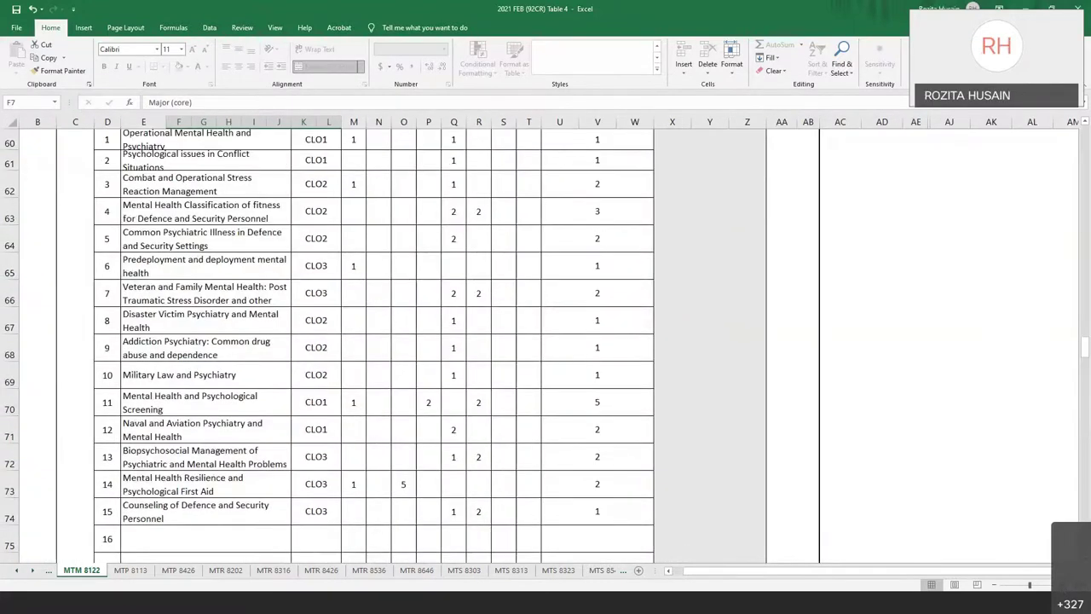
pyautogui.scroll(3, 764, 455)
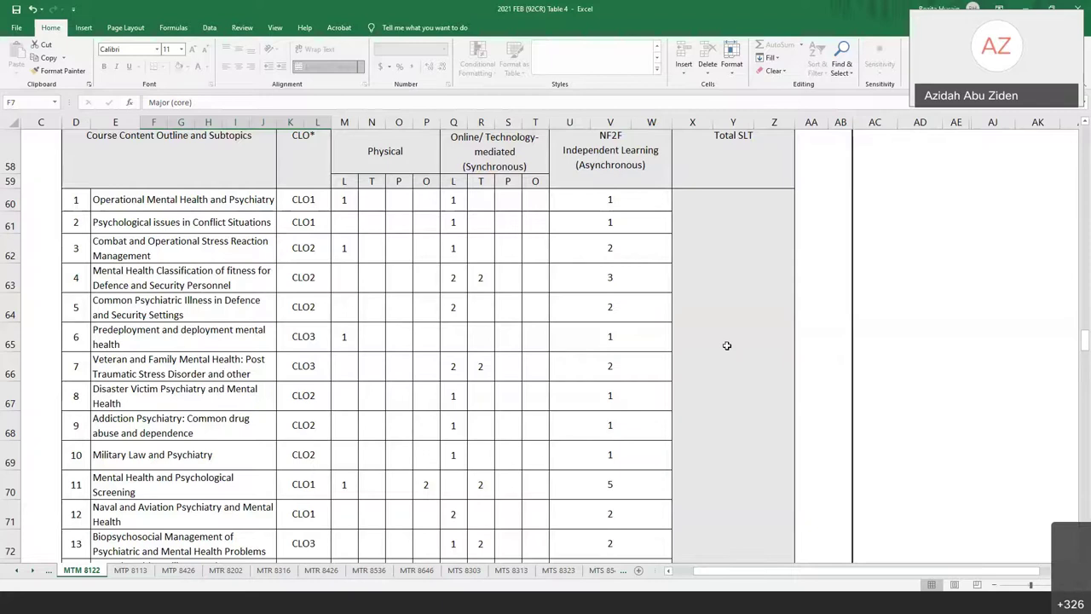
# Compare the physical, online and independent learning hours across the 15 topics of MTM 8122
pyautogui.scroll(-2, 726, 346)
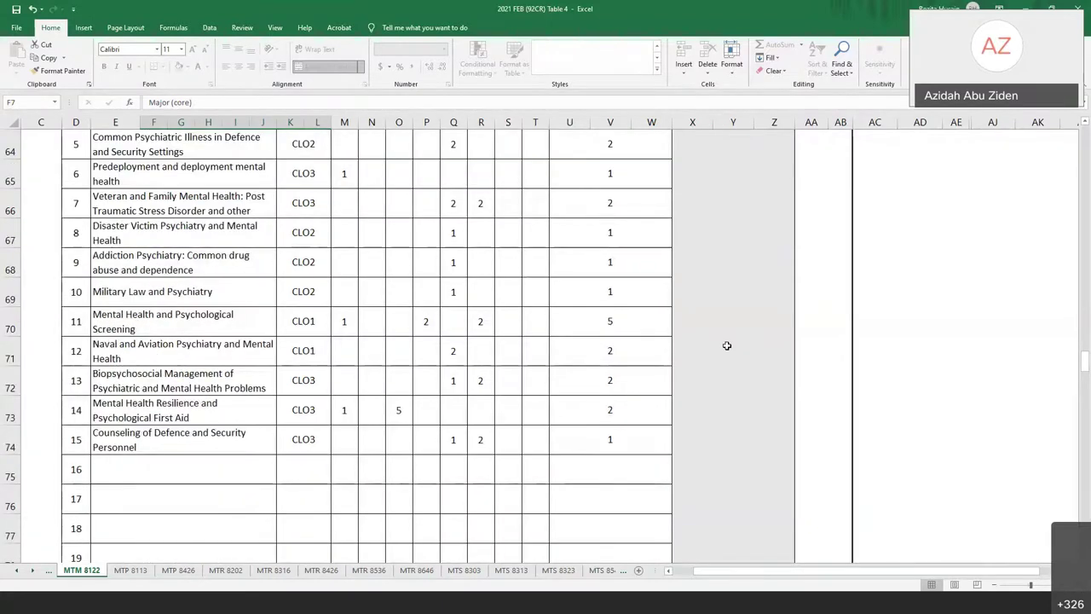
pyautogui.scroll(2, 726, 345)
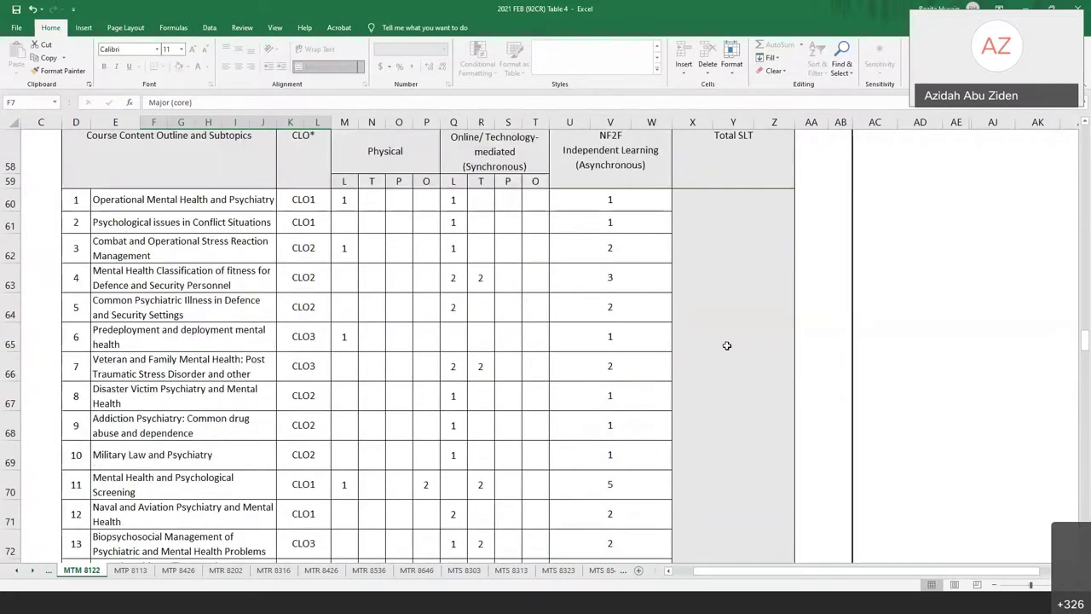
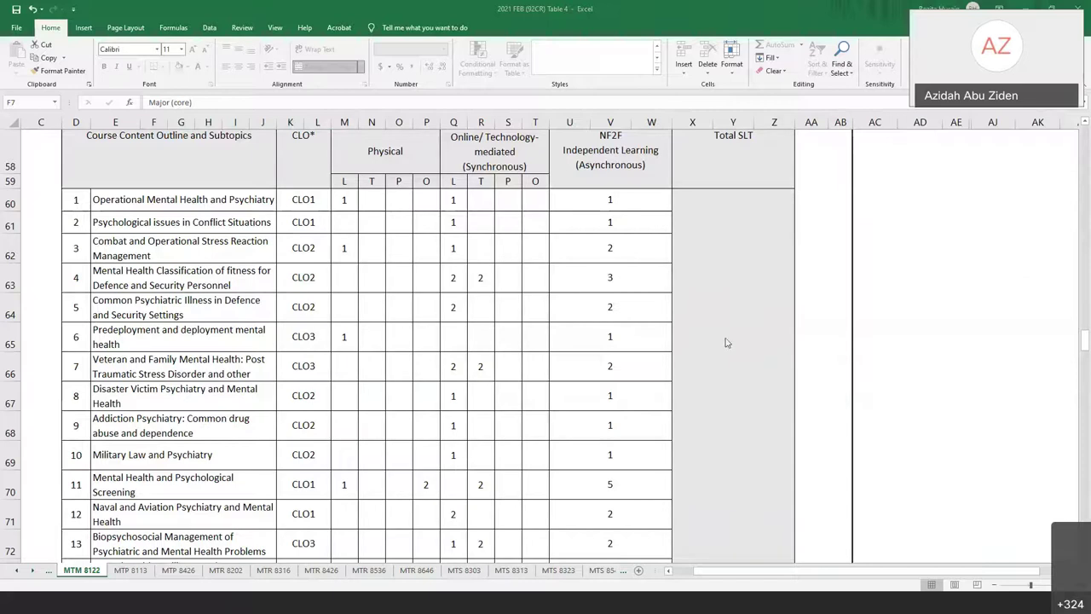
pyautogui.scroll(-1, 726, 343)
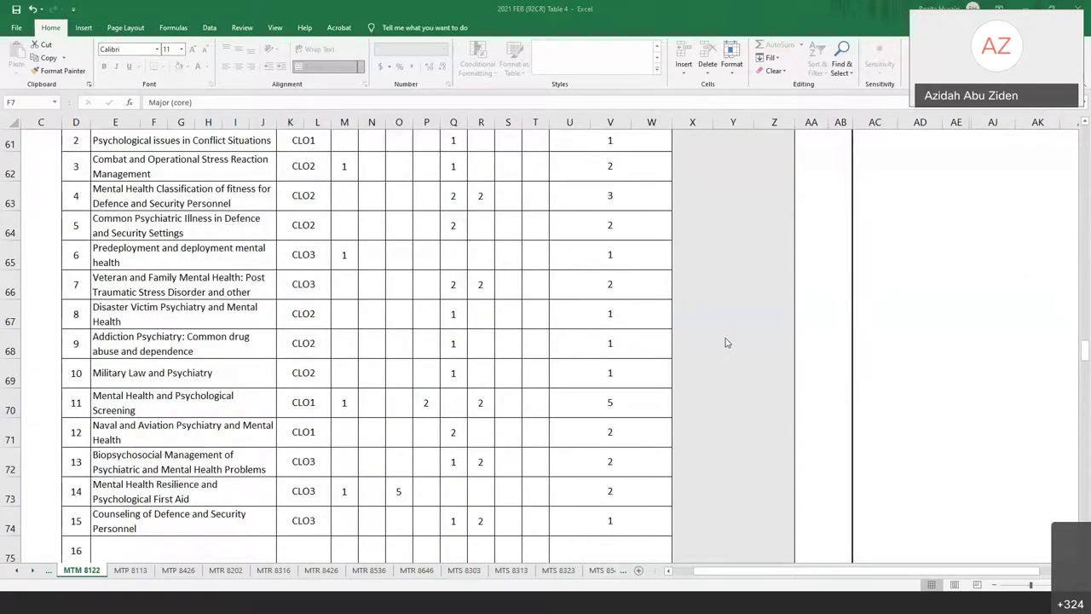
pyautogui.scroll(1, 726, 343)
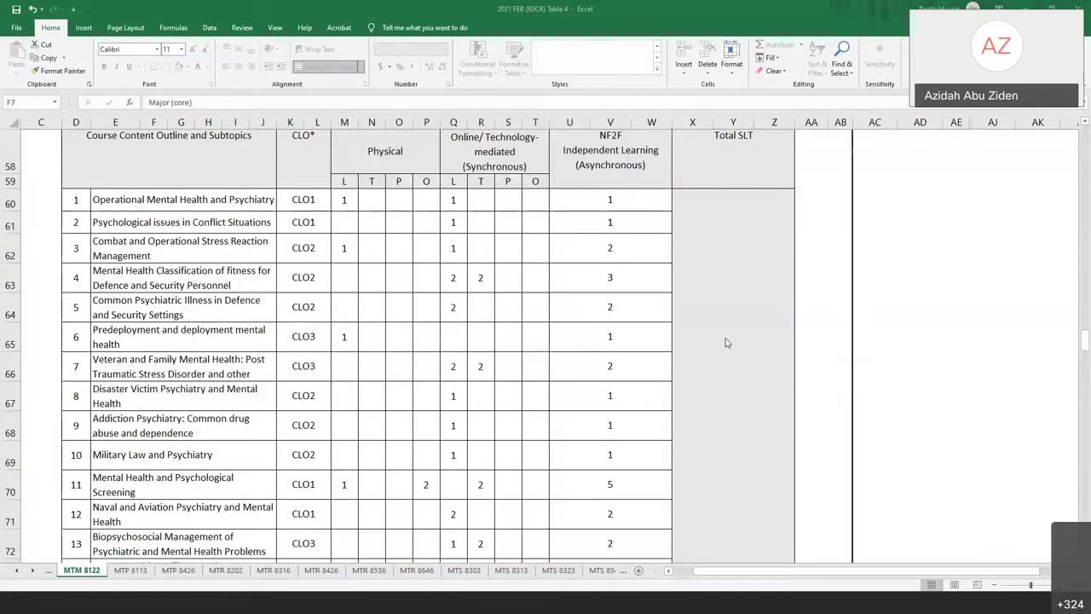
pyautogui.scroll(-1, 726, 343)
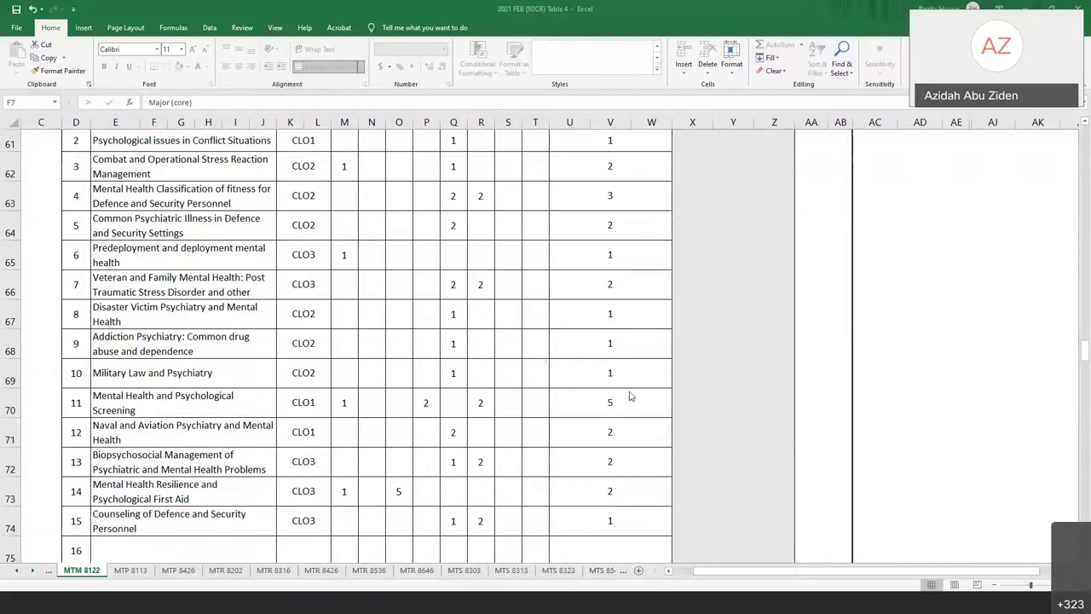
pyautogui.scroll(1, 631, 395)
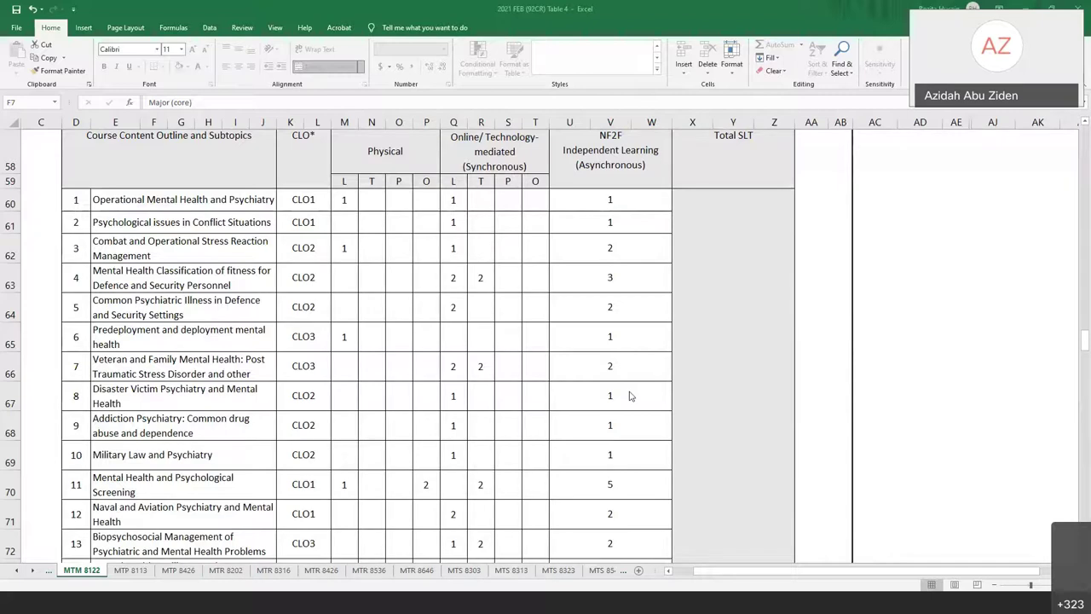
pyautogui.scroll(-1, 631, 395)
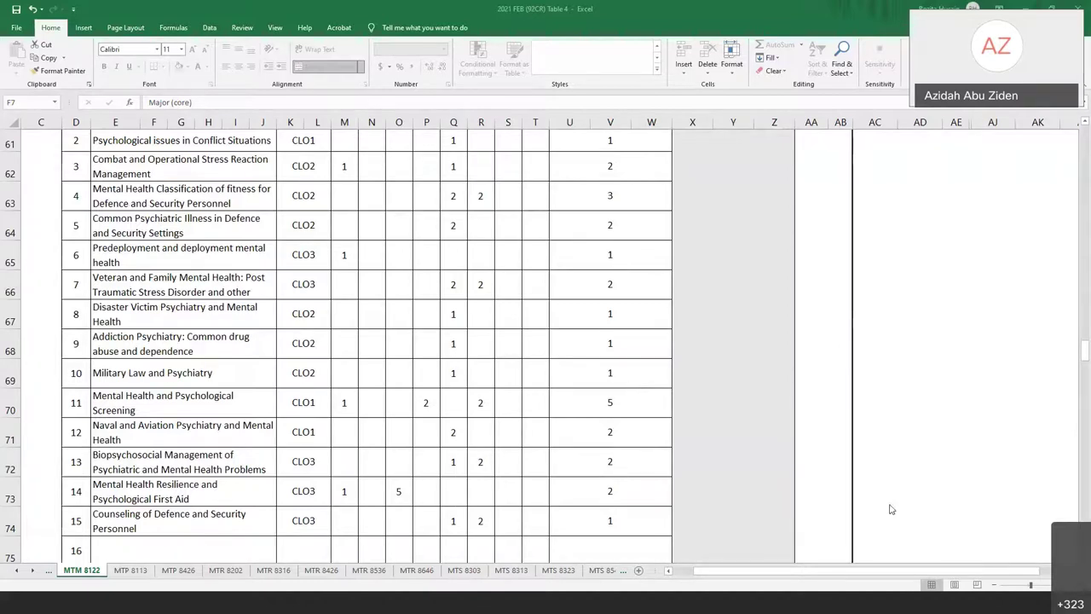
pyautogui.click(995, 584)
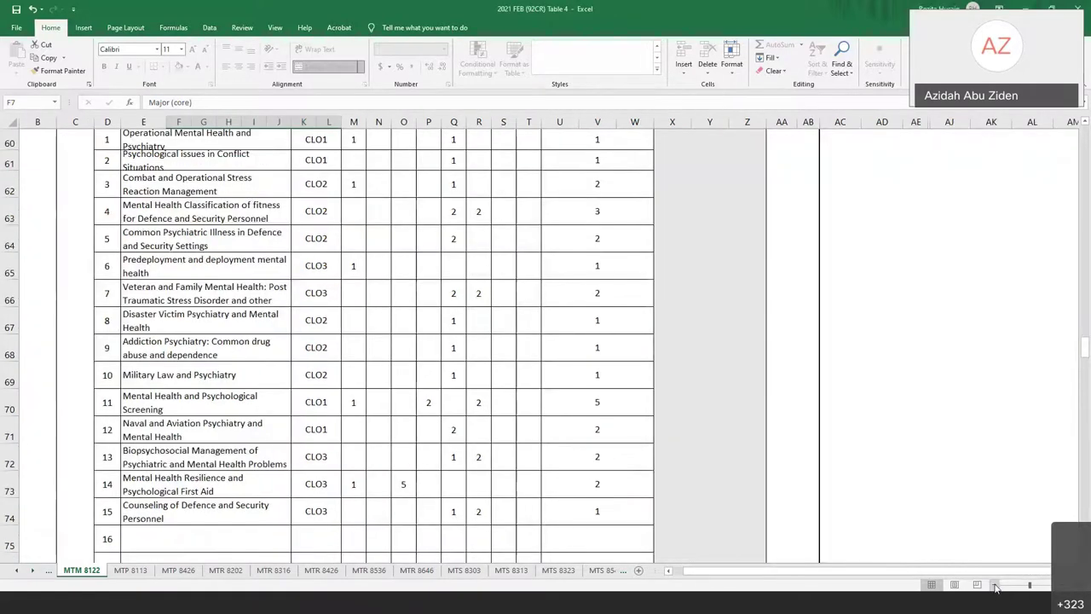
pyautogui.click(994, 584)
pyautogui.scroll(1, 687, 433)
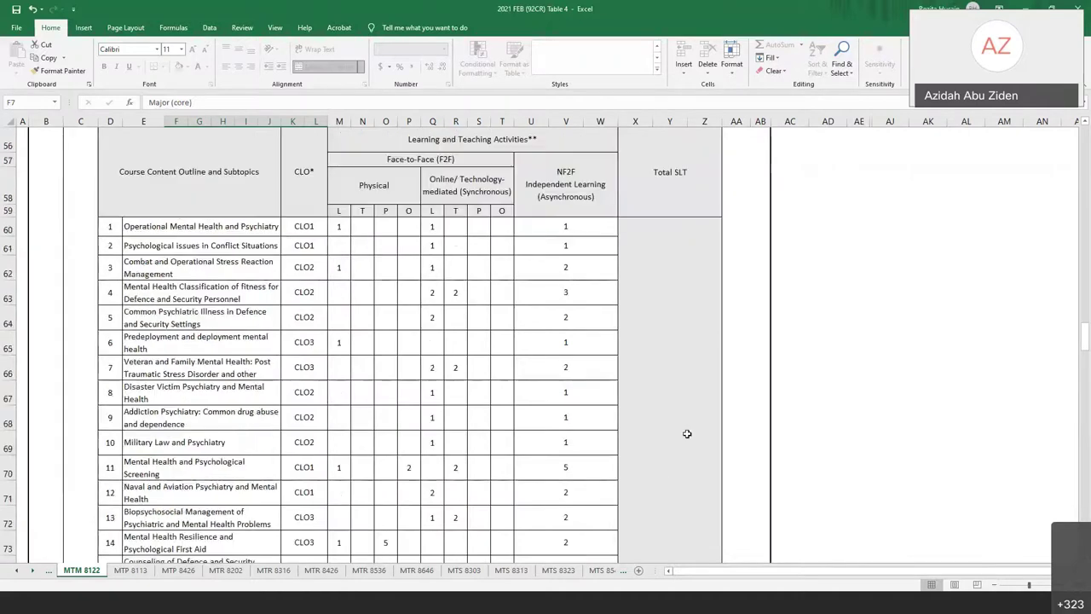
pyautogui.scroll(-1, 687, 434)
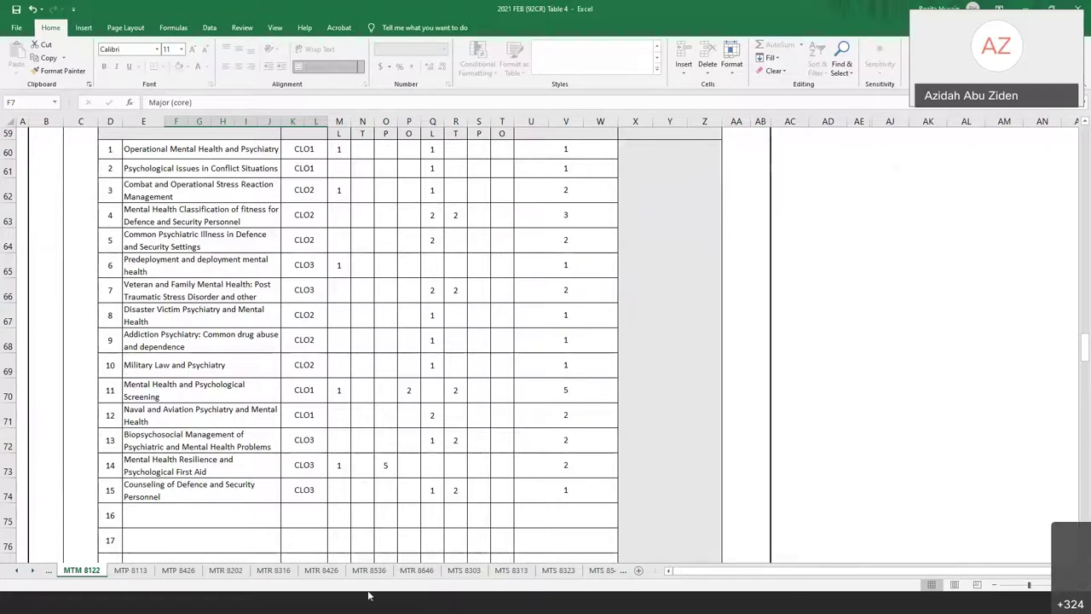
# Inspect the supervisor meeting hours in the SLT distributions of courses MTR 8646 and MTR 8536
pyautogui.click(414, 570)
pyautogui.scroll(-15, 446, 525)
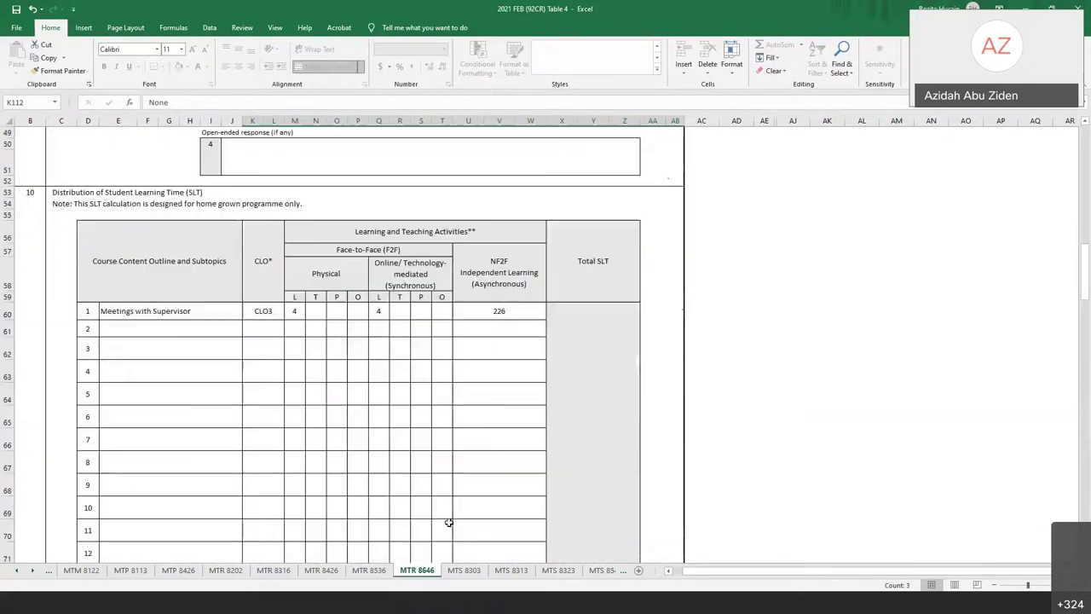
pyautogui.scroll(-5, 448, 522)
pyautogui.scroll(-2, 449, 522)
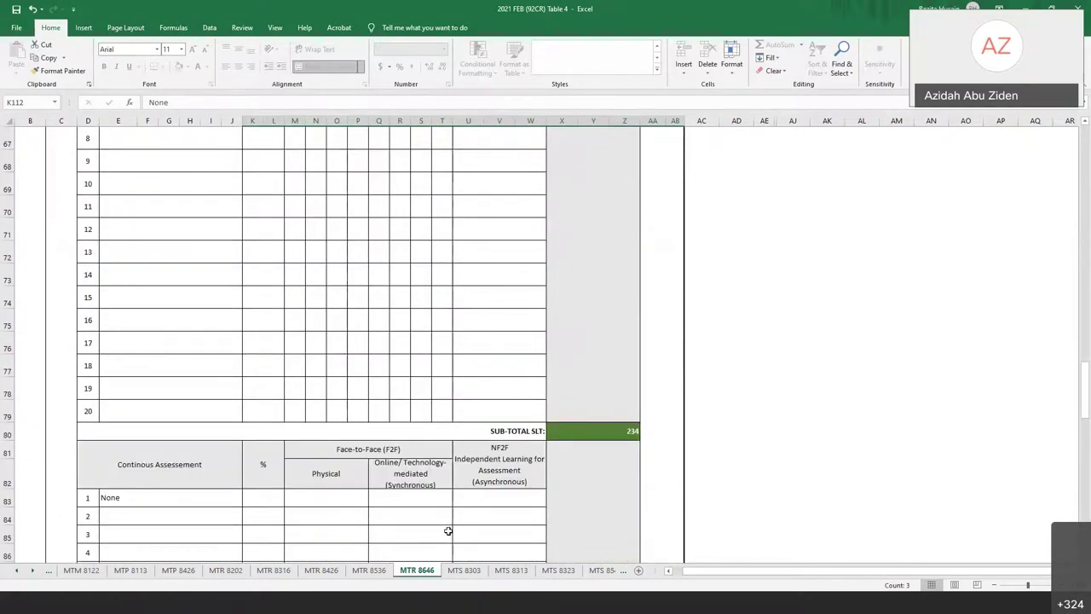
pyautogui.click(369, 570)
pyautogui.scroll(-10, 458, 498)
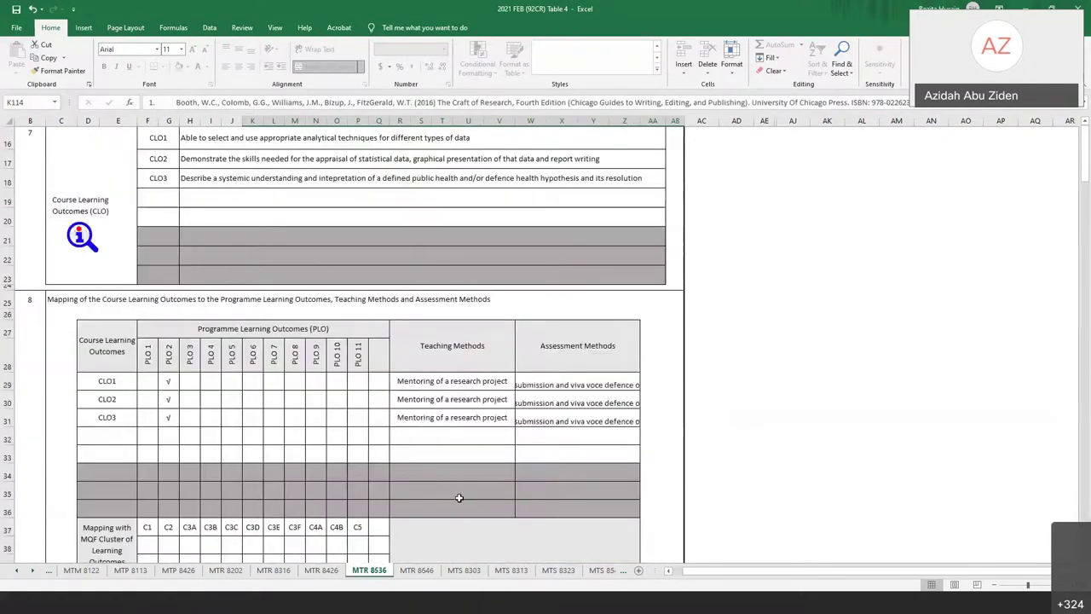
pyautogui.scroll(-7, 458, 498)
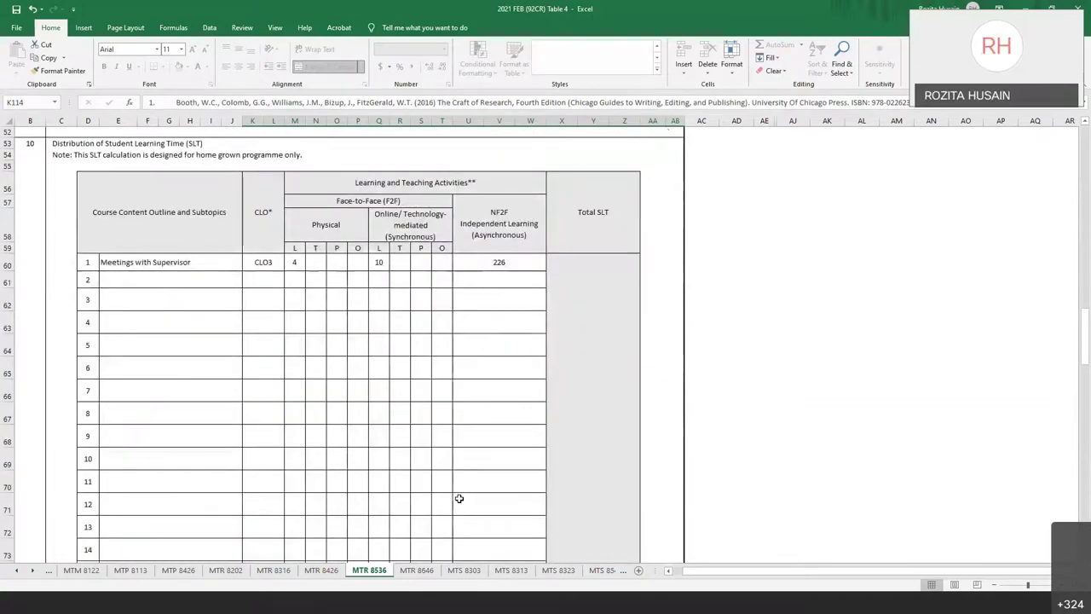
# Review course MTR 8426, comparing its supervisor meeting hours, assessment sections and sub-total SLT with its credit value
pyautogui.click(315, 570)
pyautogui.scroll(-15, 371, 512)
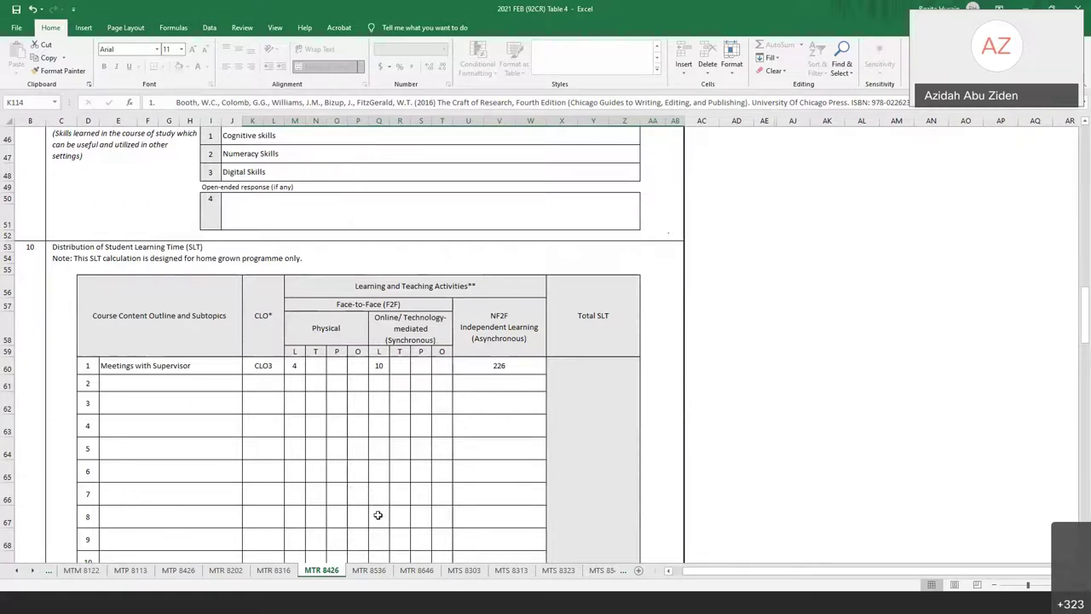
pyautogui.scroll(1, 377, 514)
pyautogui.scroll(-10, 378, 515)
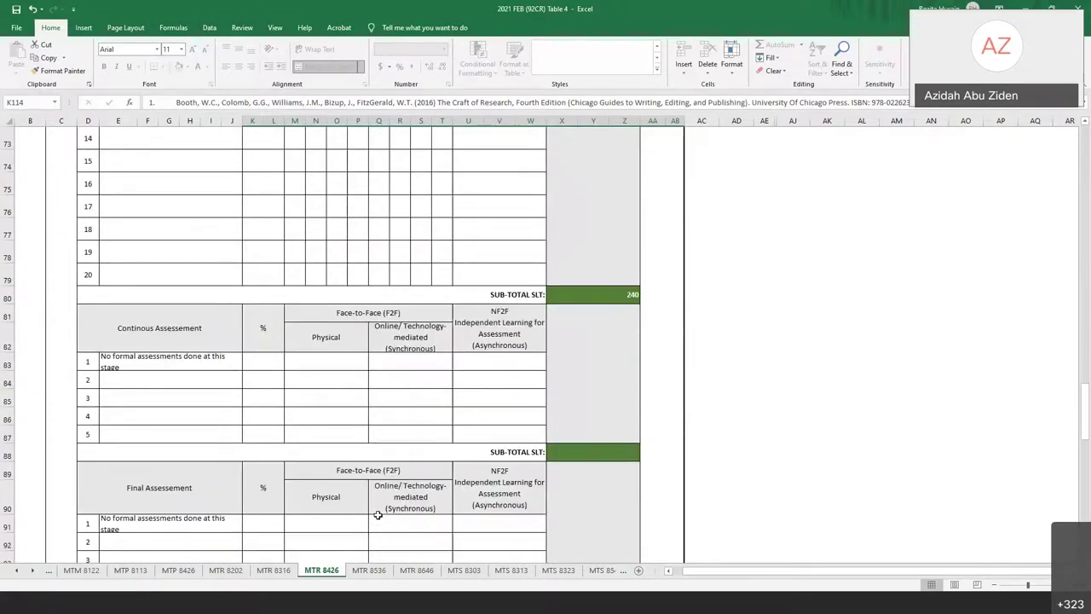
pyautogui.scroll(14, 377, 515)
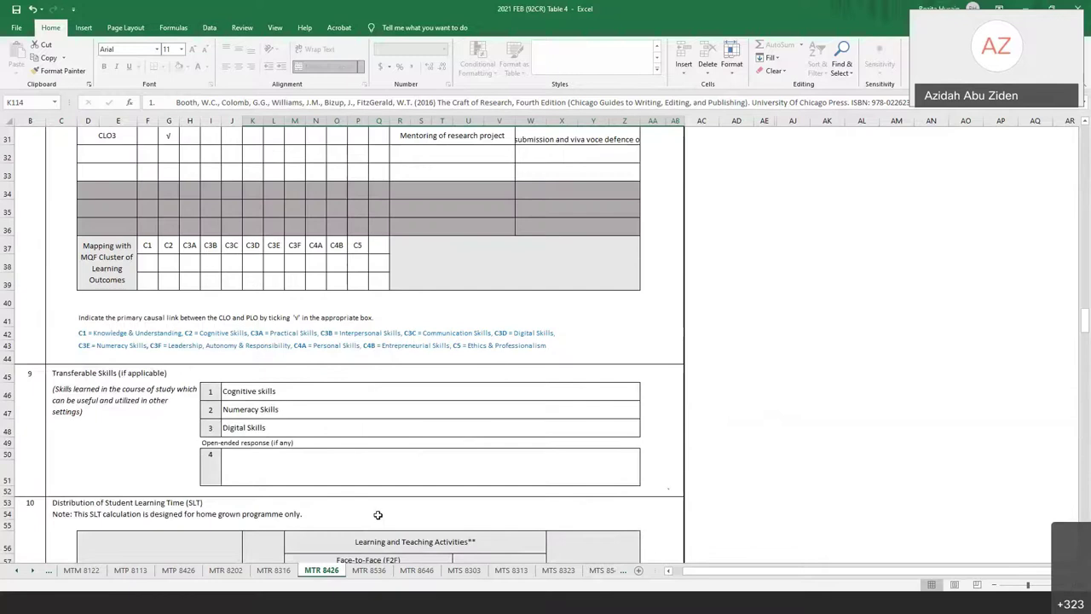
pyautogui.scroll(9, 378, 515)
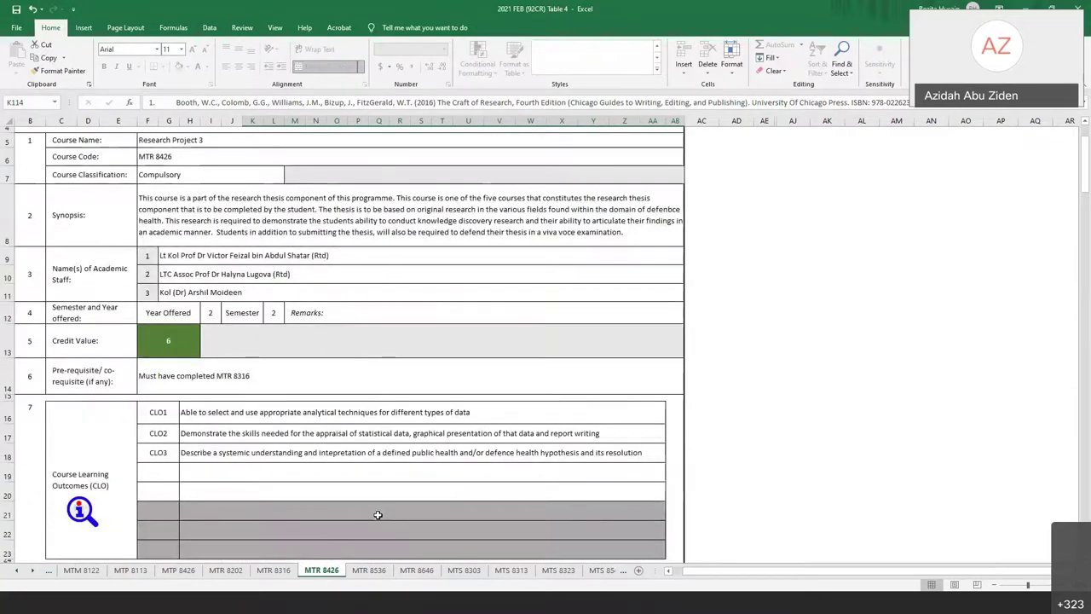
pyautogui.scroll(-20, 378, 515)
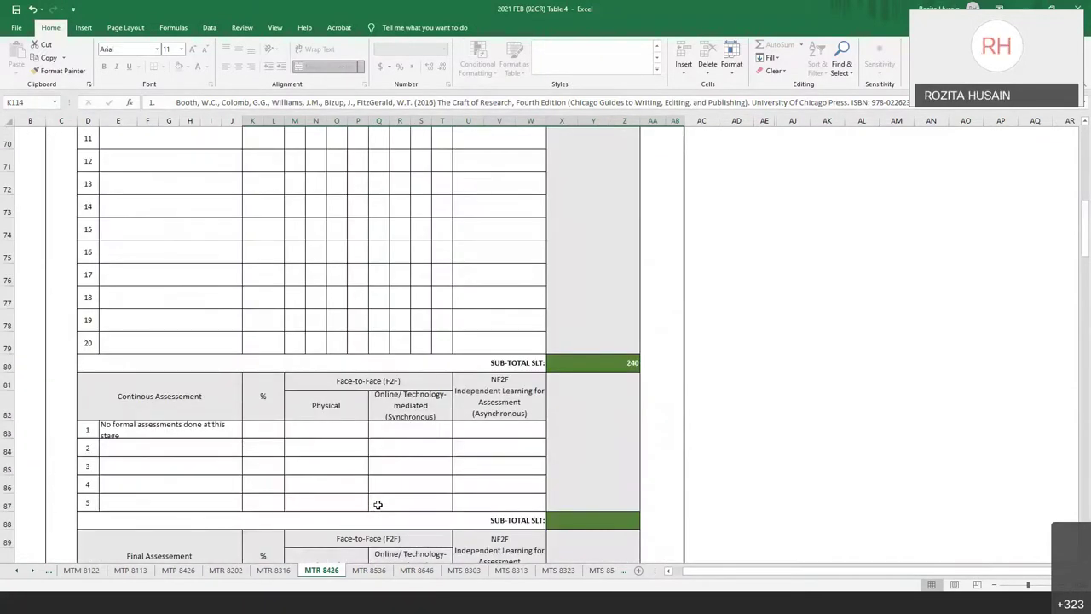
pyautogui.scroll(-3, 378, 504)
pyautogui.scroll(20, 377, 504)
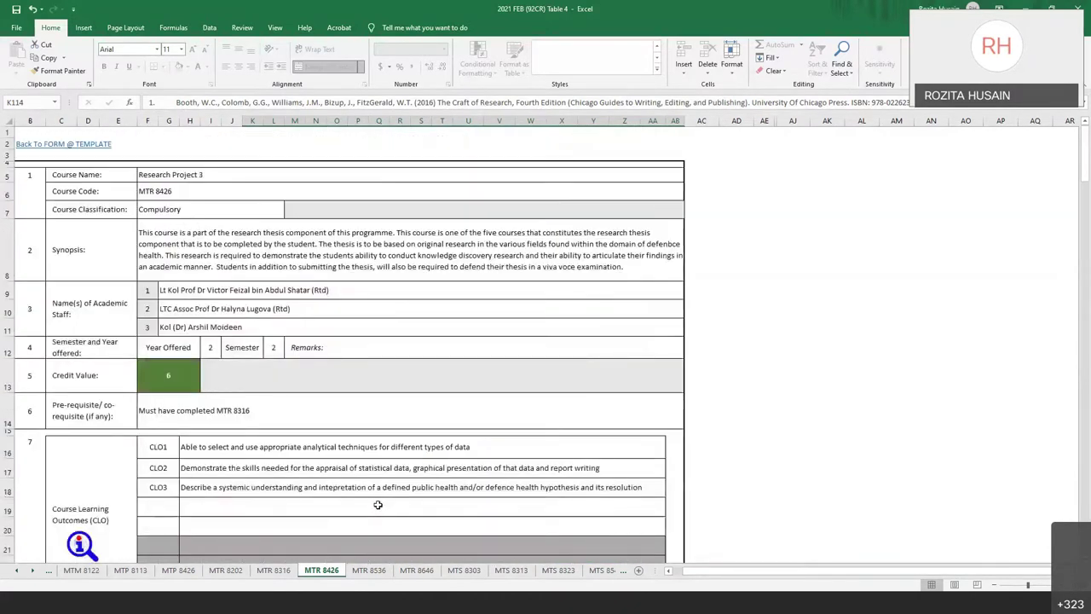
pyautogui.scroll(-9, 378, 504)
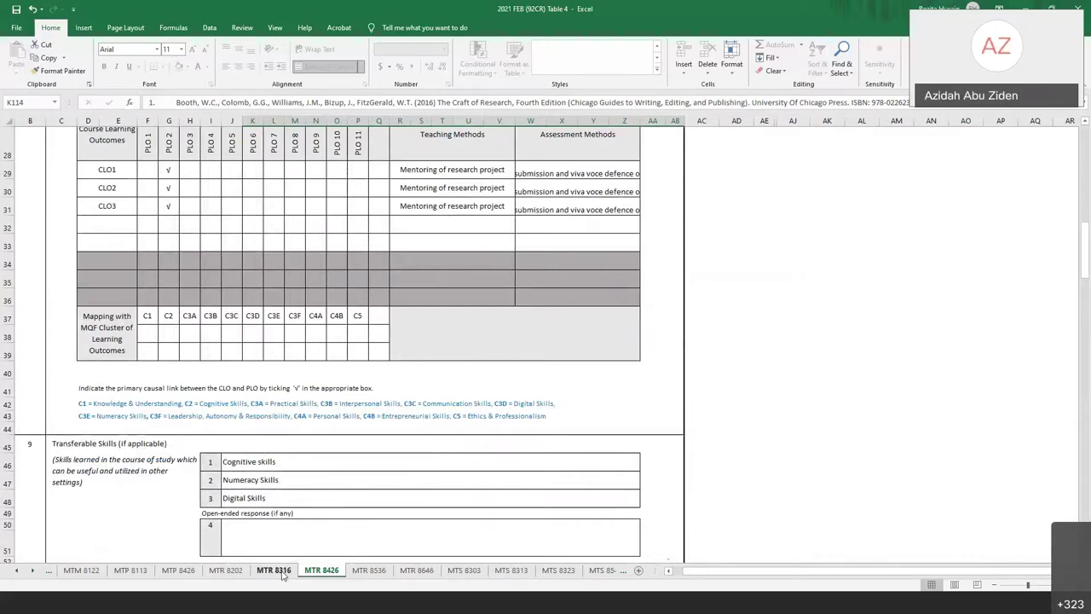
# Check MTR 8426's supervisor meeting hours and continuous and final assessment entries against its grand total SLT and physical versus online and independent learning percentages
pyautogui.scroll(-2, 392, 488)
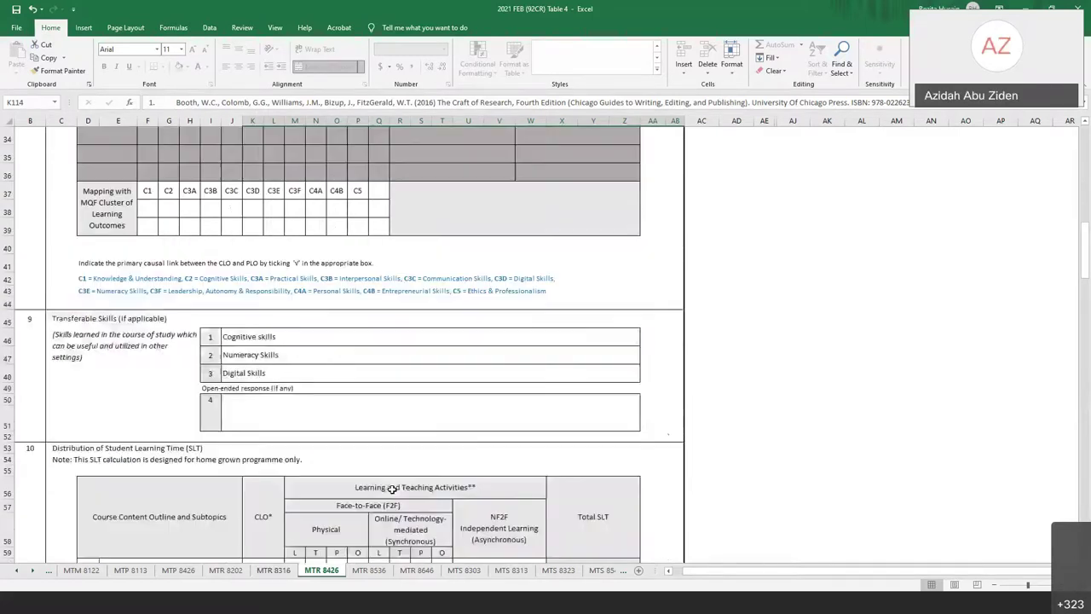
pyautogui.scroll(-13, 392, 488)
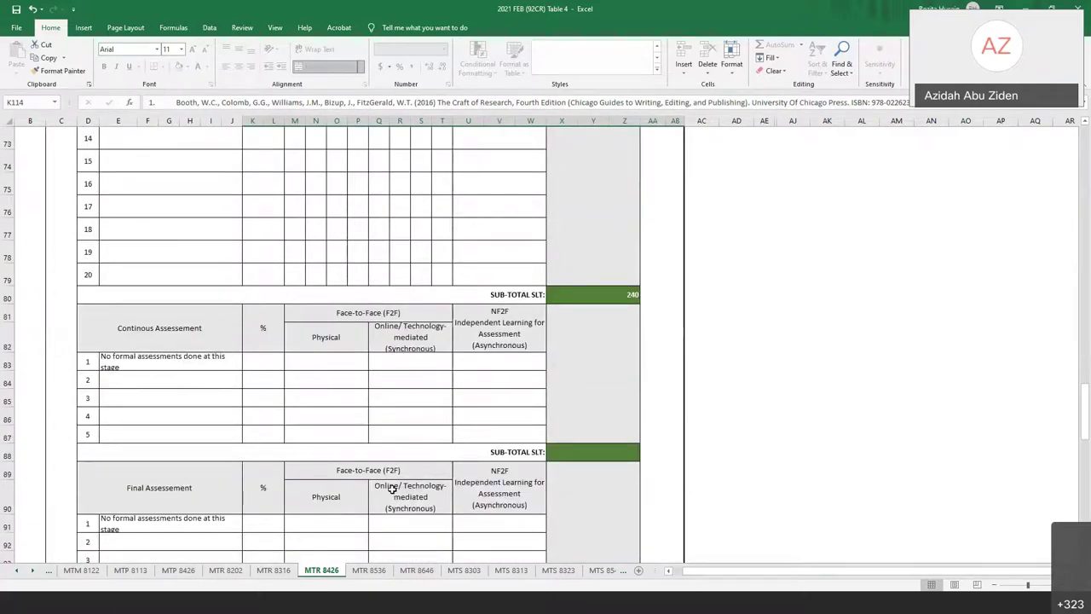
pyautogui.scroll(5, 392, 488)
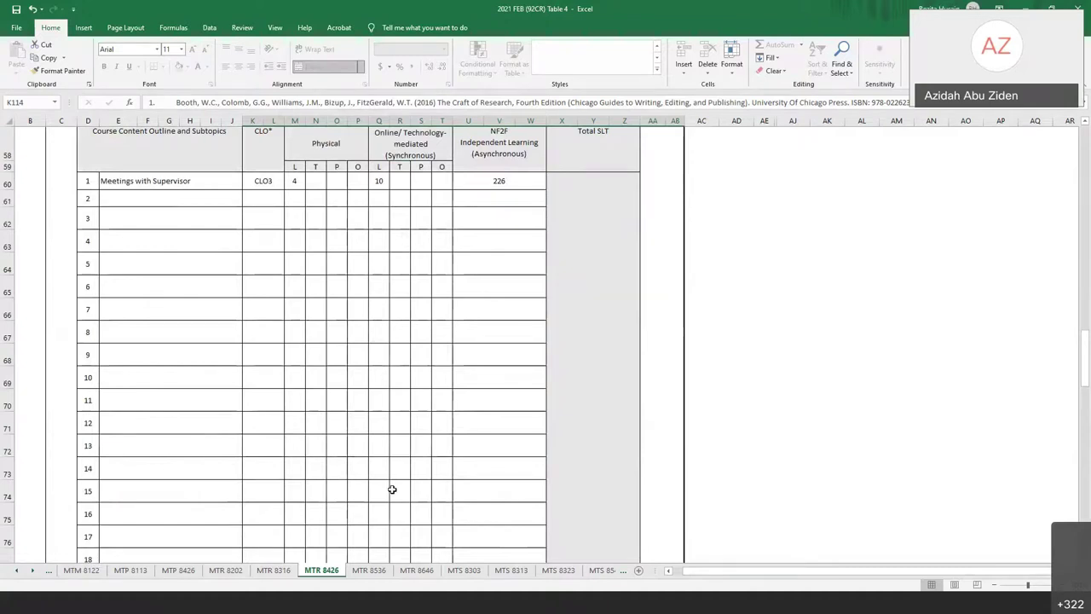
pyautogui.scroll(-1, 392, 488)
pyautogui.scroll(-8, 392, 489)
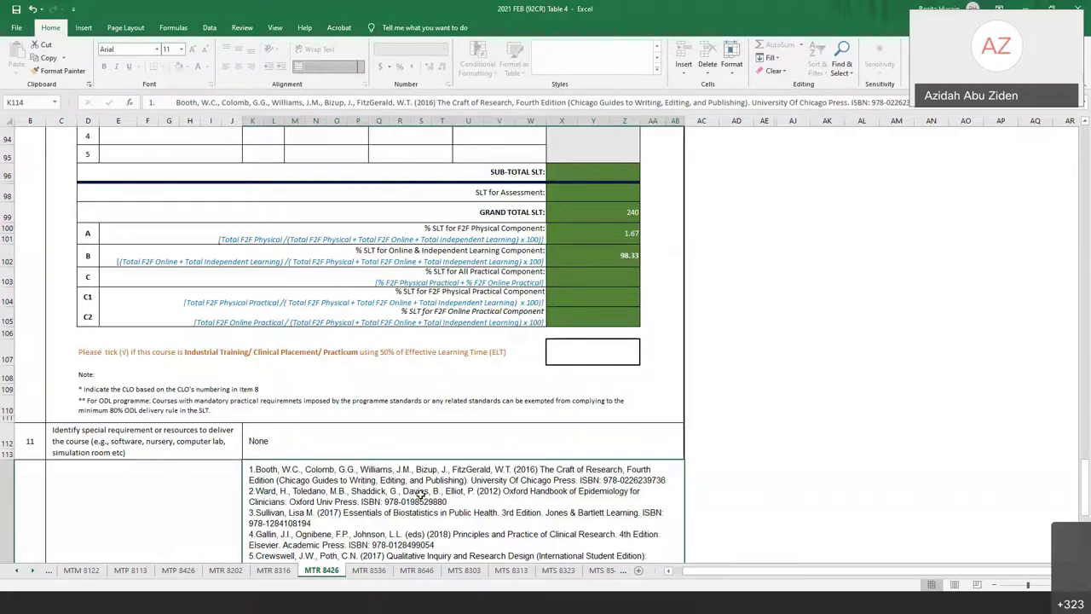
pyautogui.scroll(5, 420, 494)
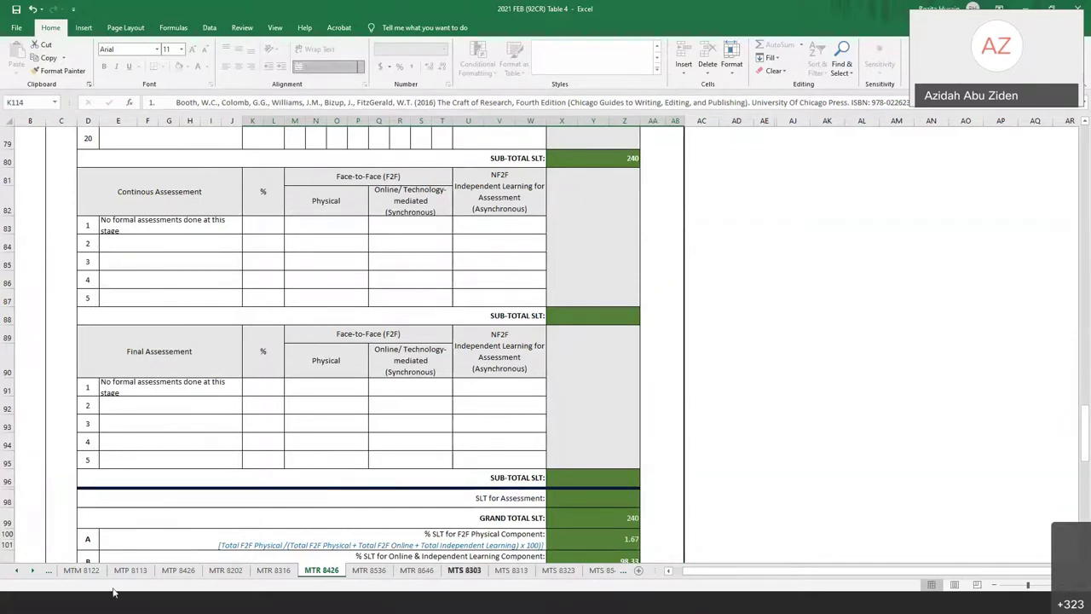
pyautogui.scroll(9, 306, 503)
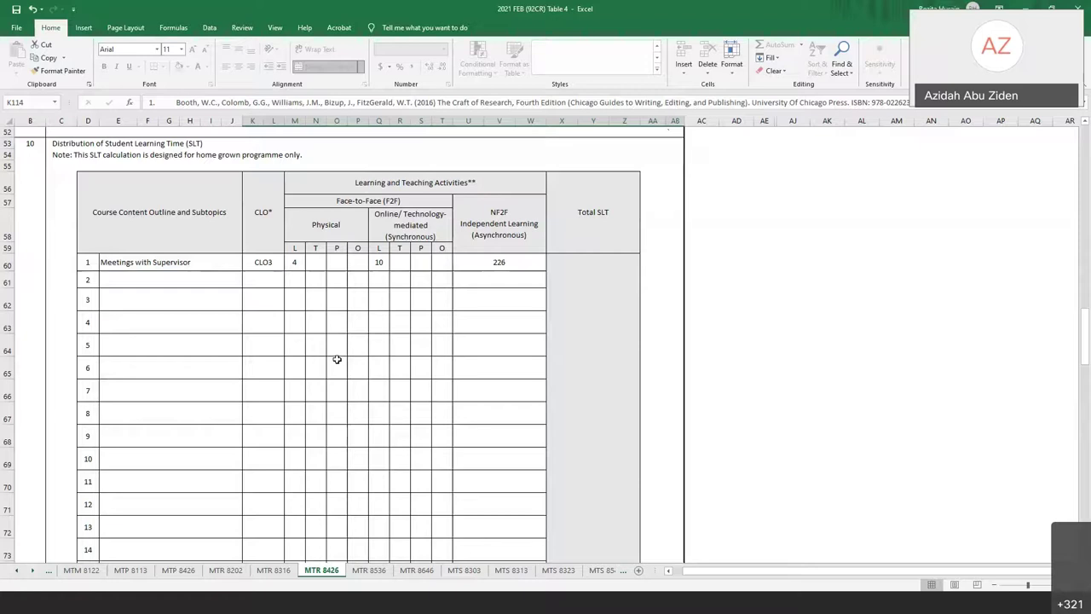
pyautogui.scroll(-5, 337, 358)
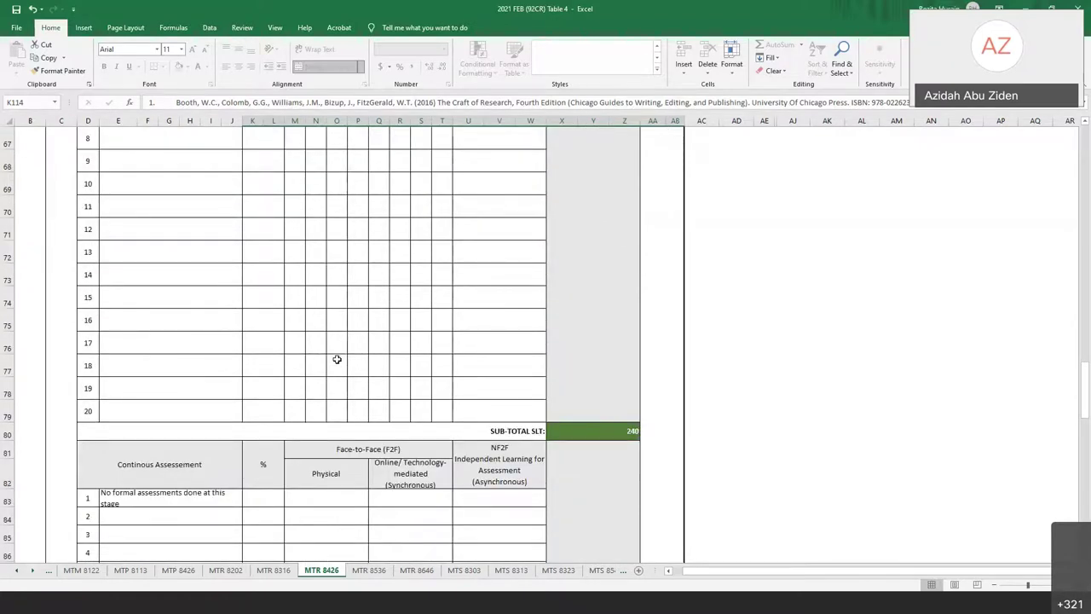
pyautogui.scroll(-7, 336, 359)
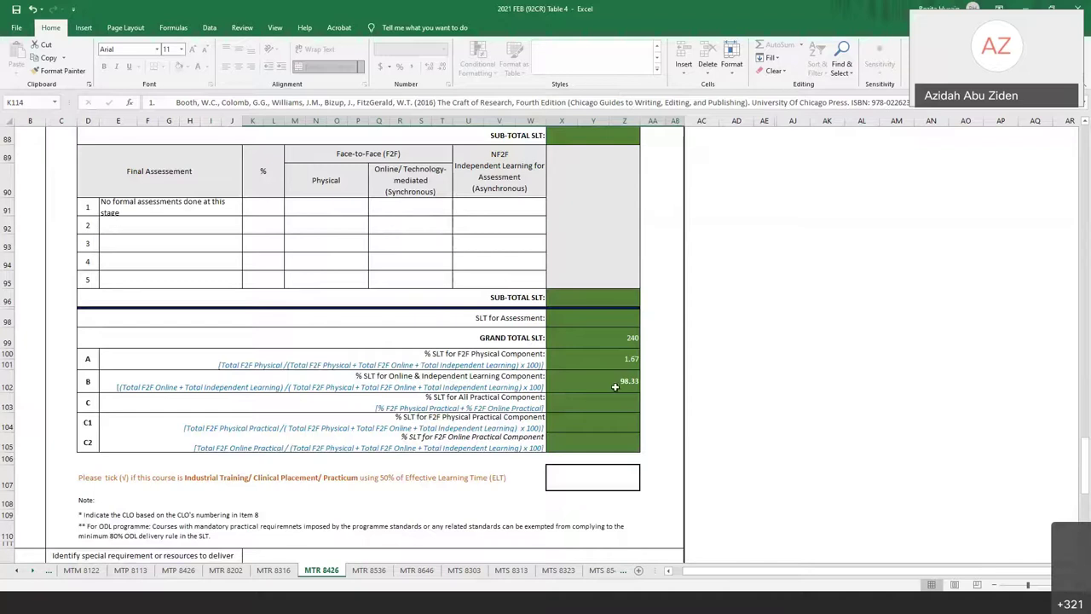